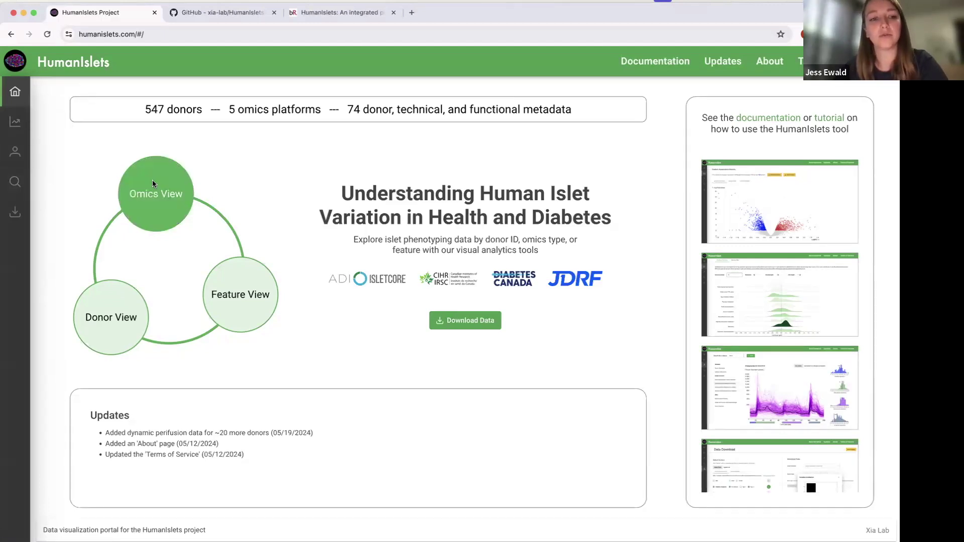
Open the Omics View, review the available omics types, and select Bulk protein expression.
left_click(153, 184)
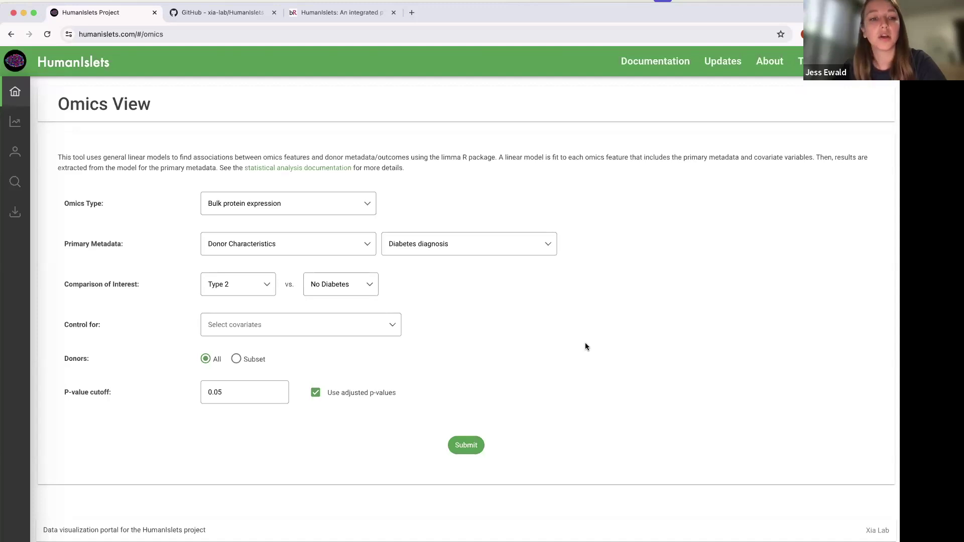
left_click(365, 208)
scroll(341, 260, "down", 1)
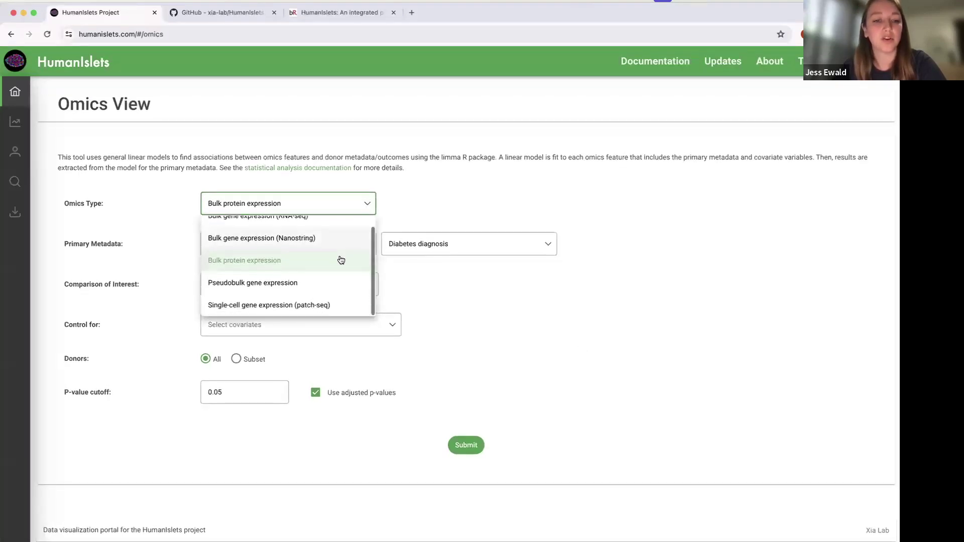
scroll(311, 266, "up", 1)
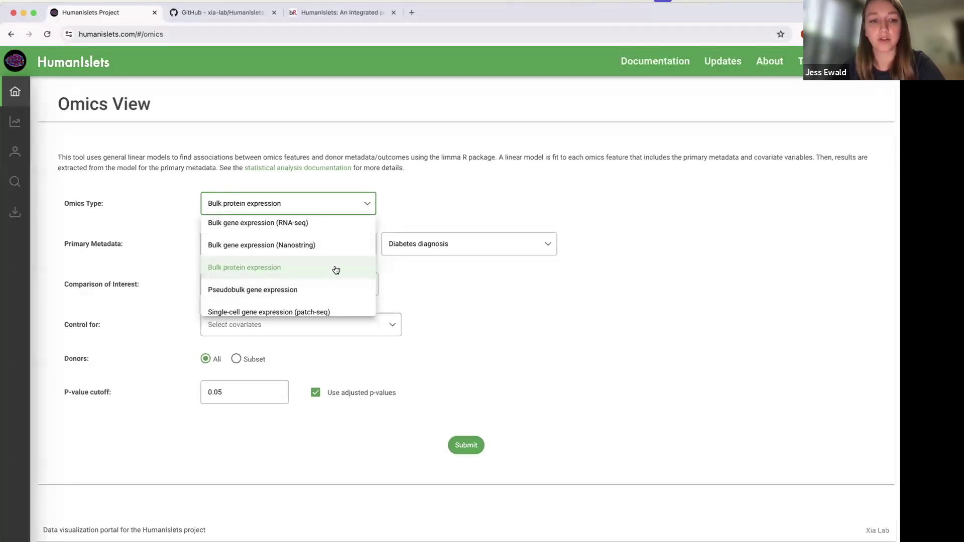
scroll(336, 270, "down", 1)
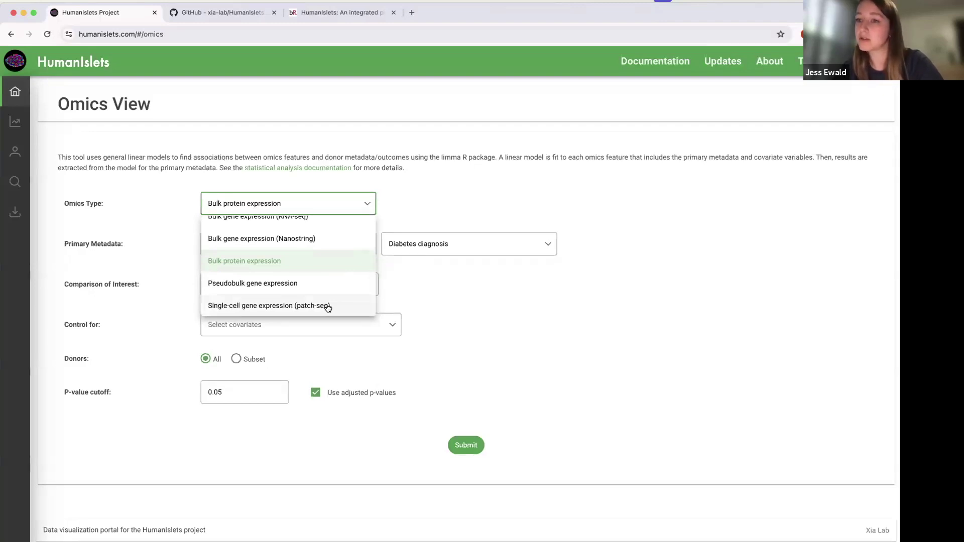
left_click(338, 261)
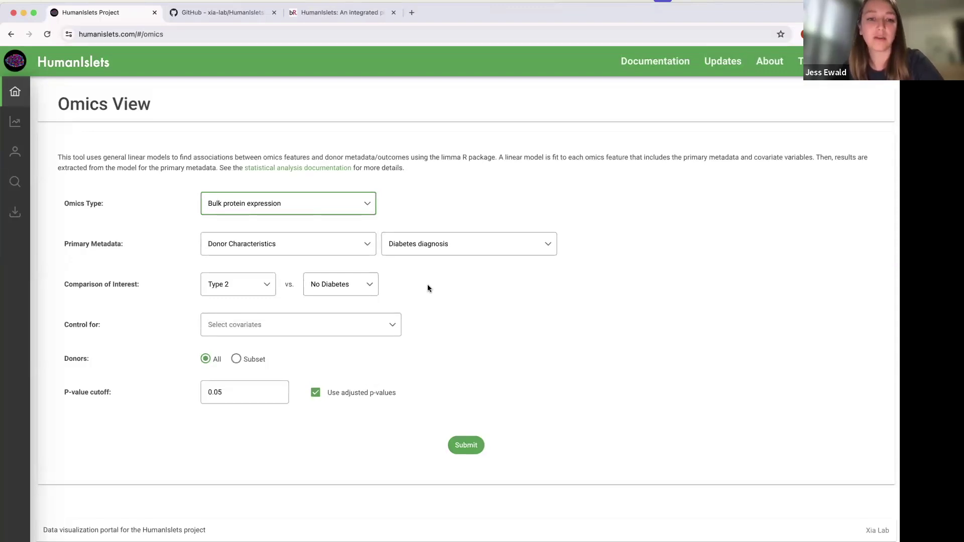
Review the primary metadata categories, the Donor Characteristics variables, and the diagnosis groups available for the comparison of interest.
left_click(363, 243)
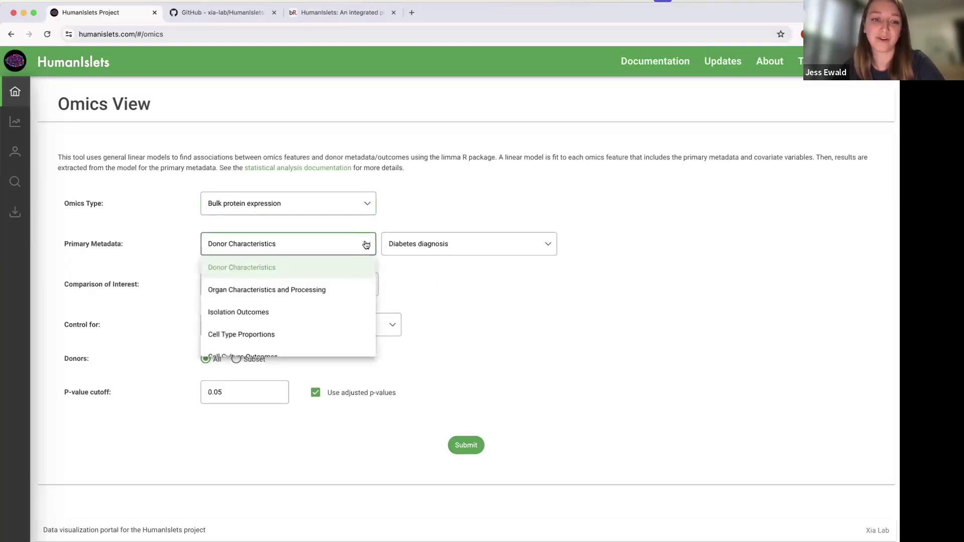
scroll(350, 290, "down", 2)
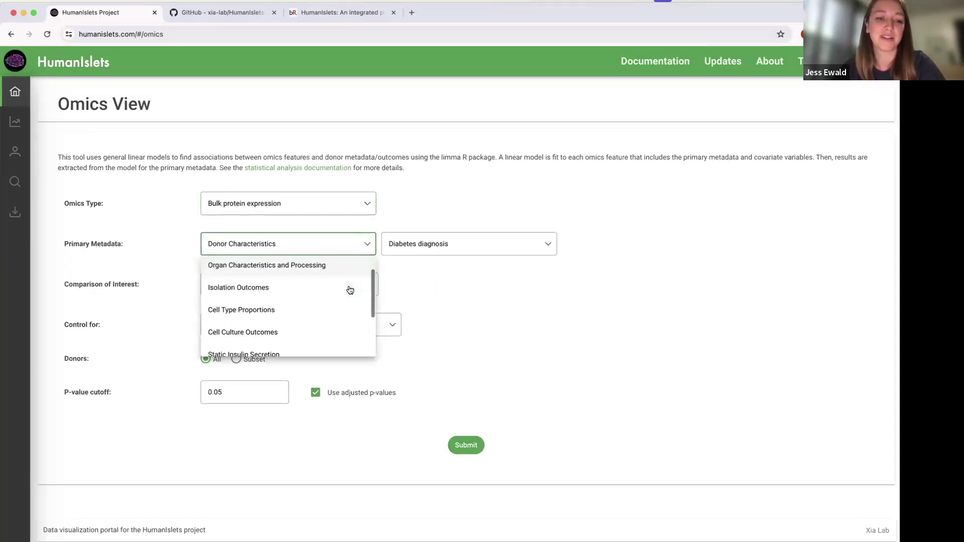
scroll(350, 290, "down", 2)
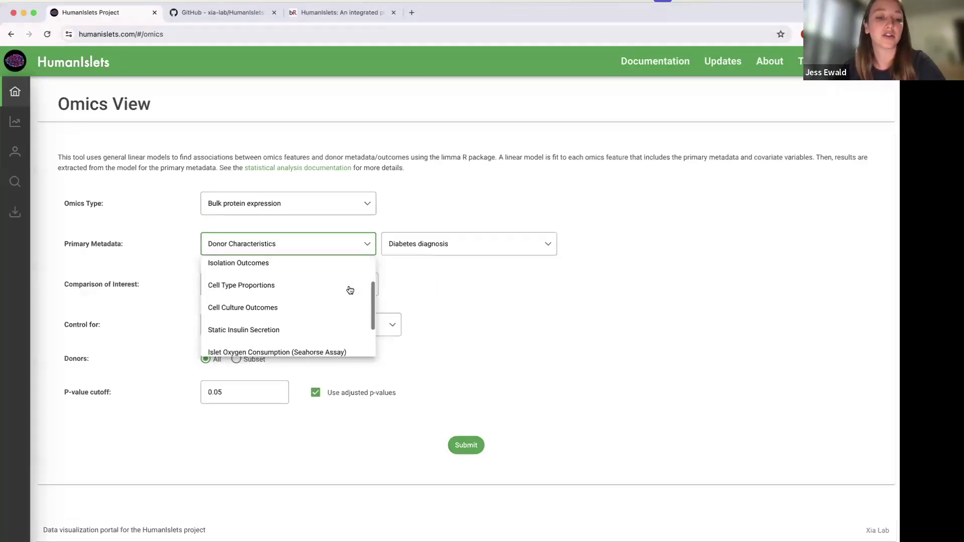
scroll(350, 290, "down", 1)
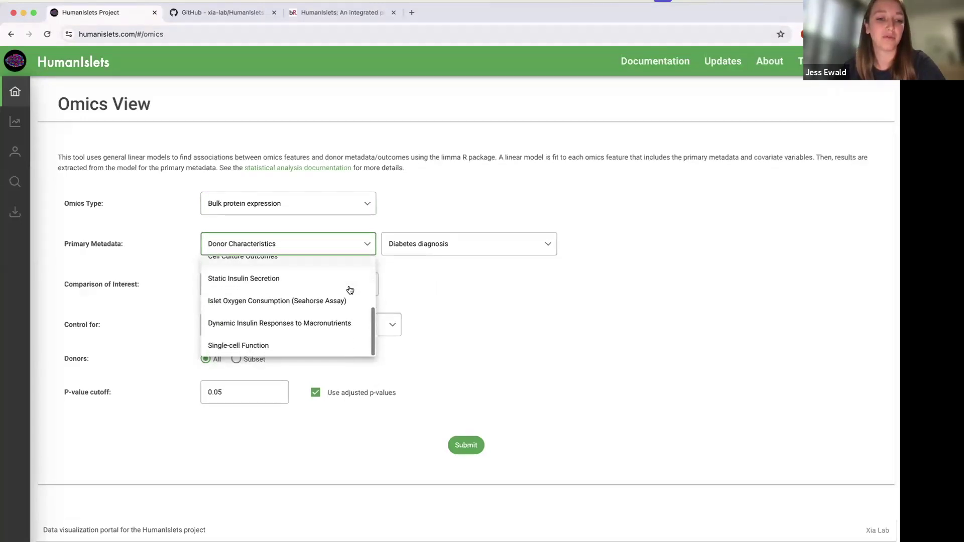
scroll(350, 290, "up", 5)
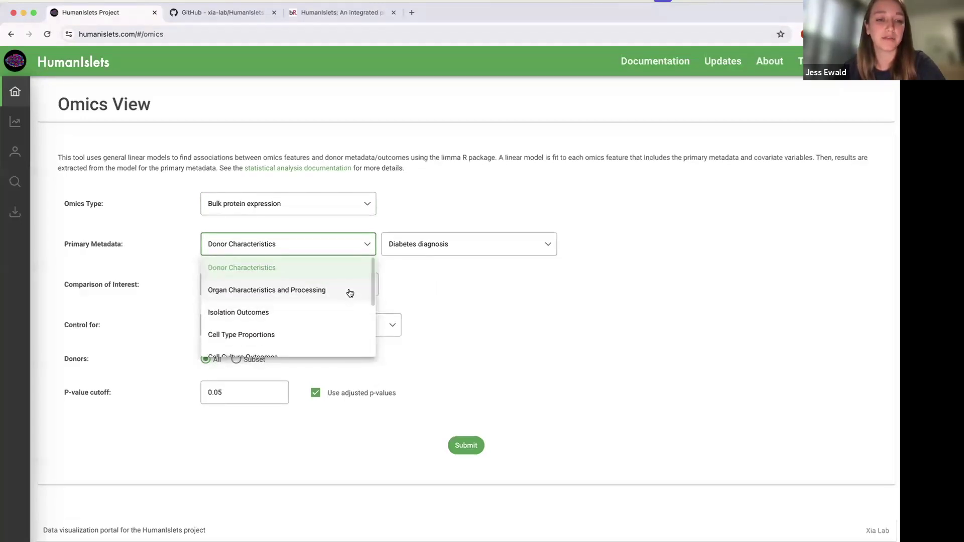
left_click(422, 264)
left_click(462, 244)
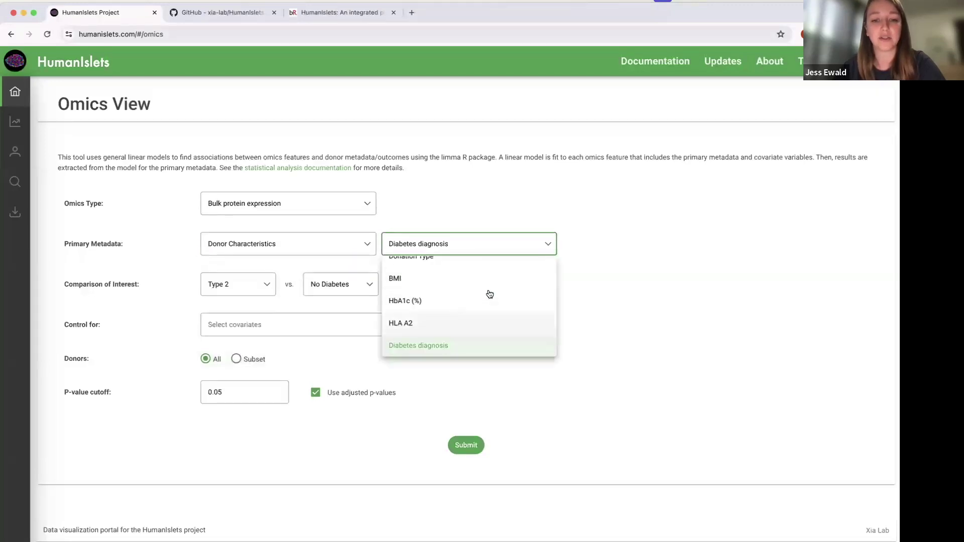
left_click(620, 305)
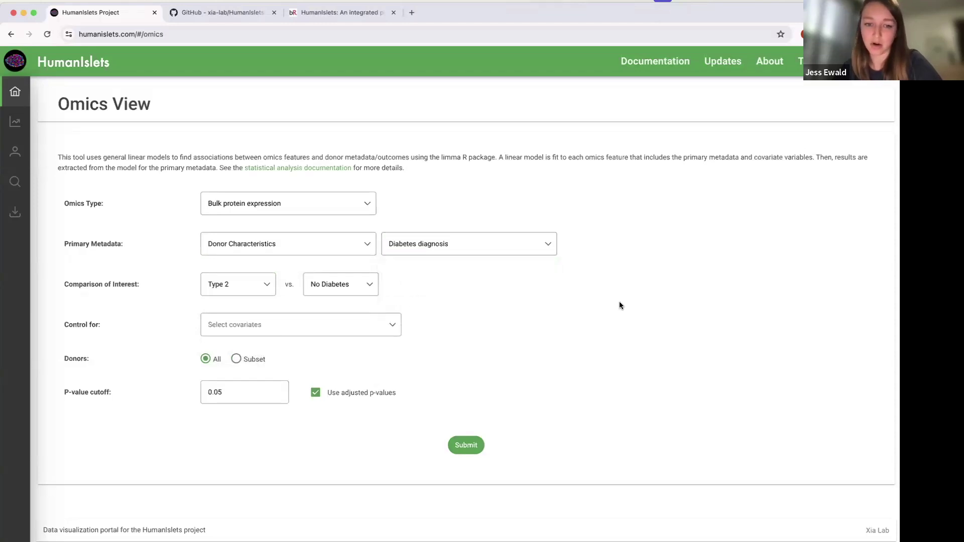
left_click(263, 291)
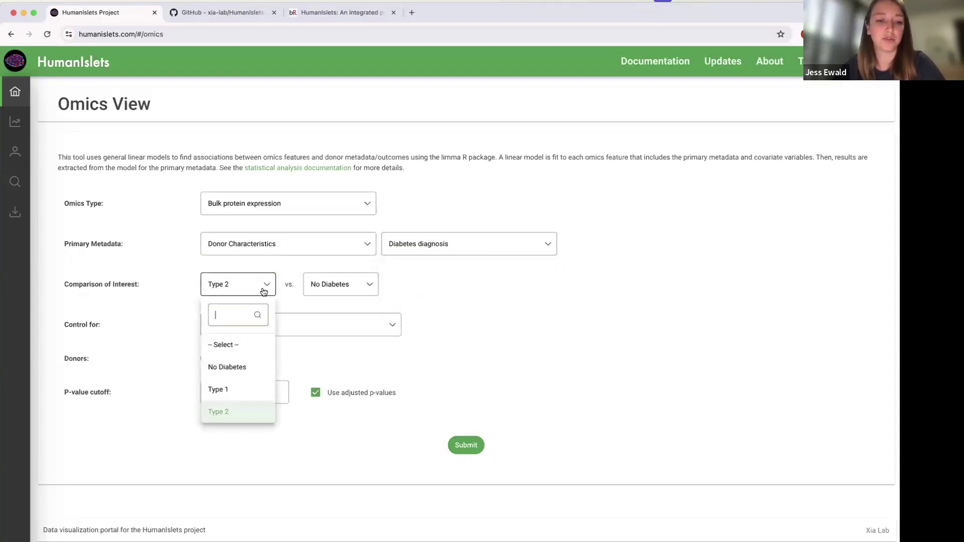
left_click(263, 292)
Switch the primary metadata variable to HbA1c (%) and set it back to Diabetes diagnosis.
left_click(419, 252)
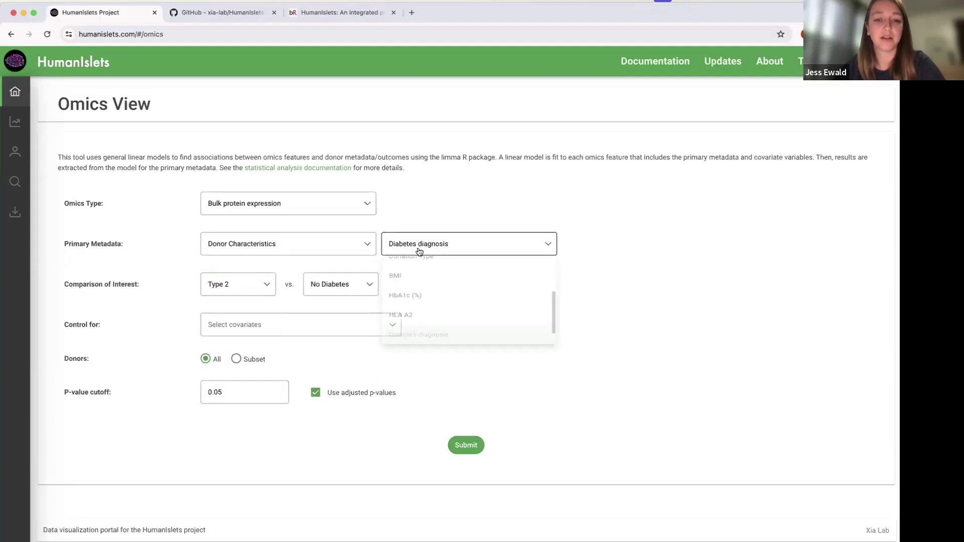
left_click(417, 301)
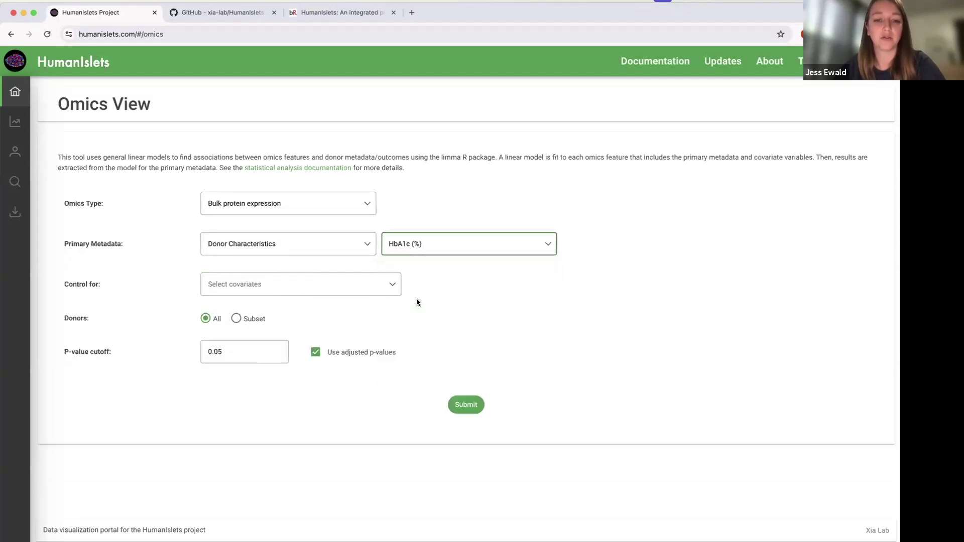
left_click(408, 254)
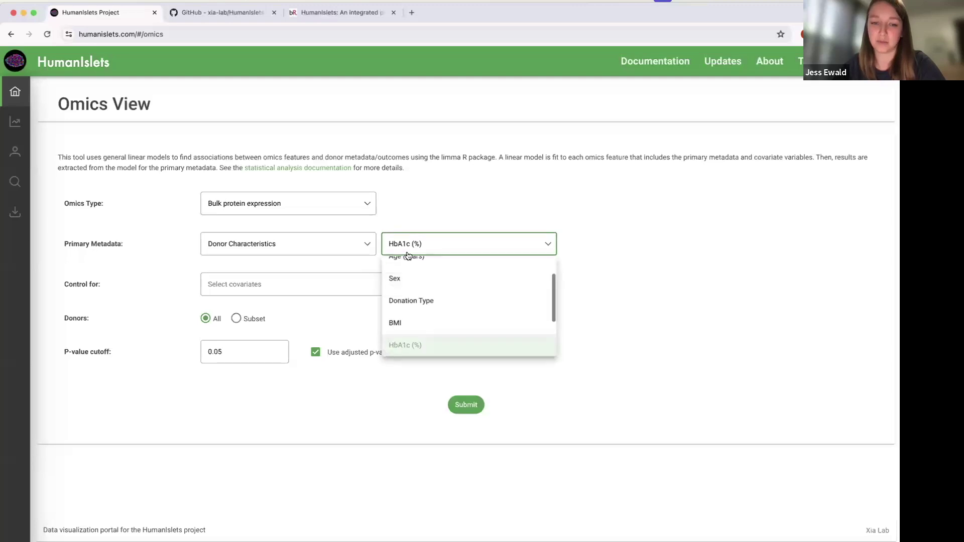
scroll(394, 314, "down", 3)
left_click(395, 328)
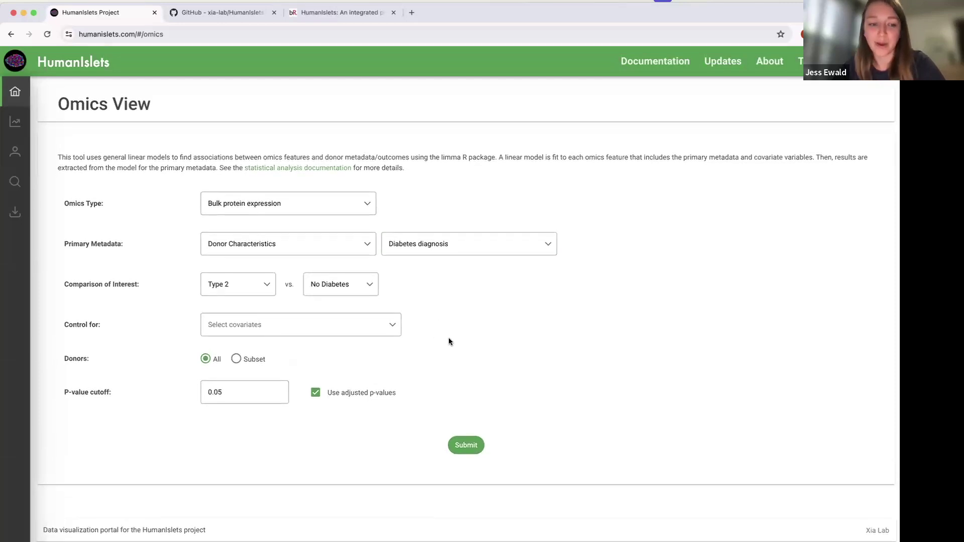
Inspect the donor subset filters and their advanced filters, close both without applying any, and set Donors back to All.
left_click(237, 360)
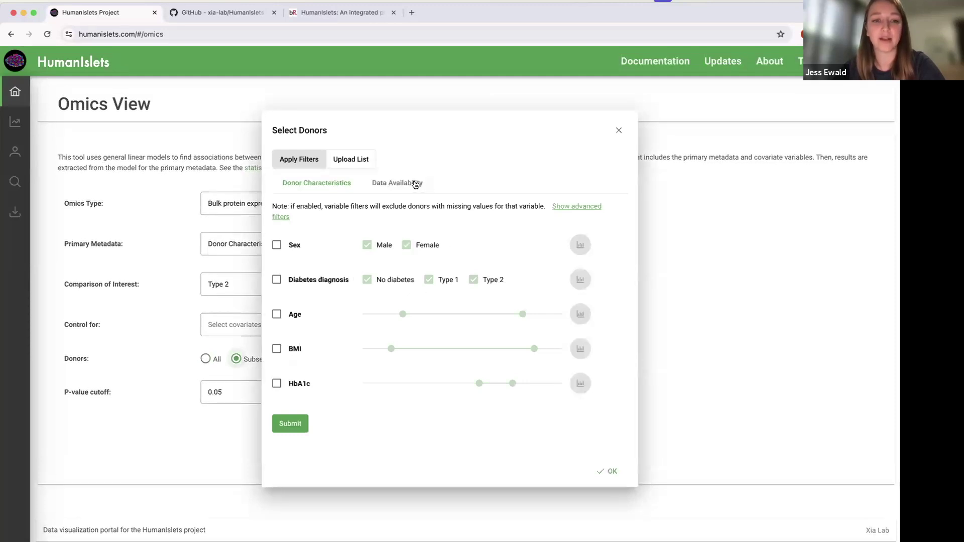
left_click(571, 207)
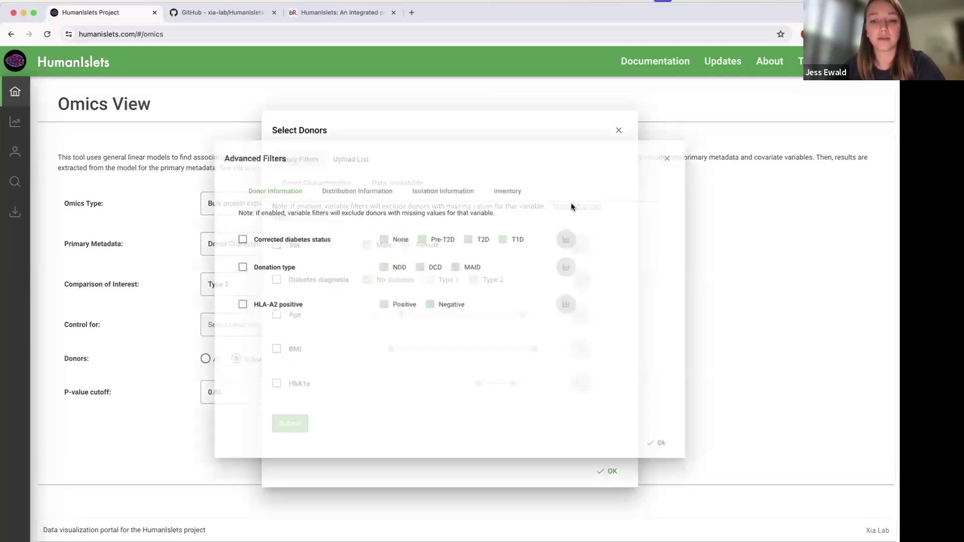
left_click(681, 150)
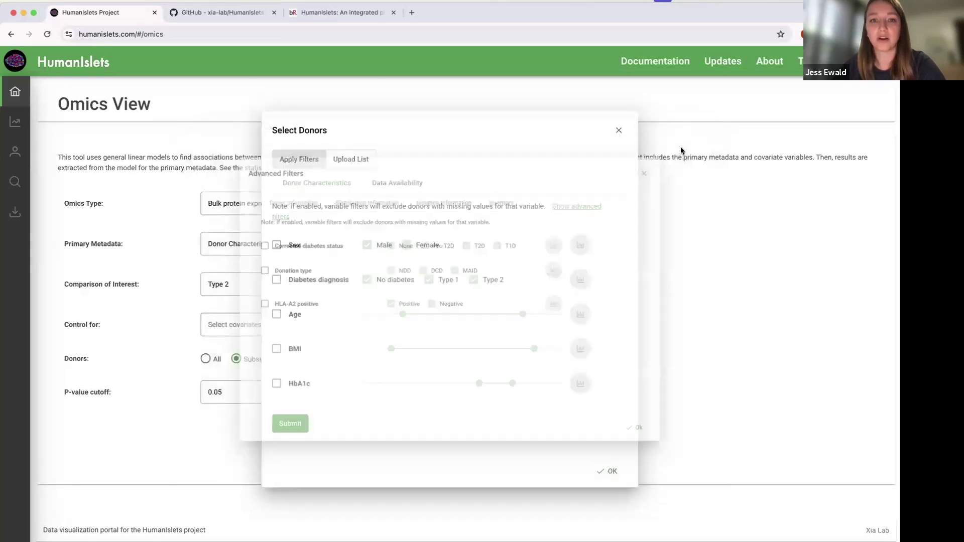
left_click(618, 131)
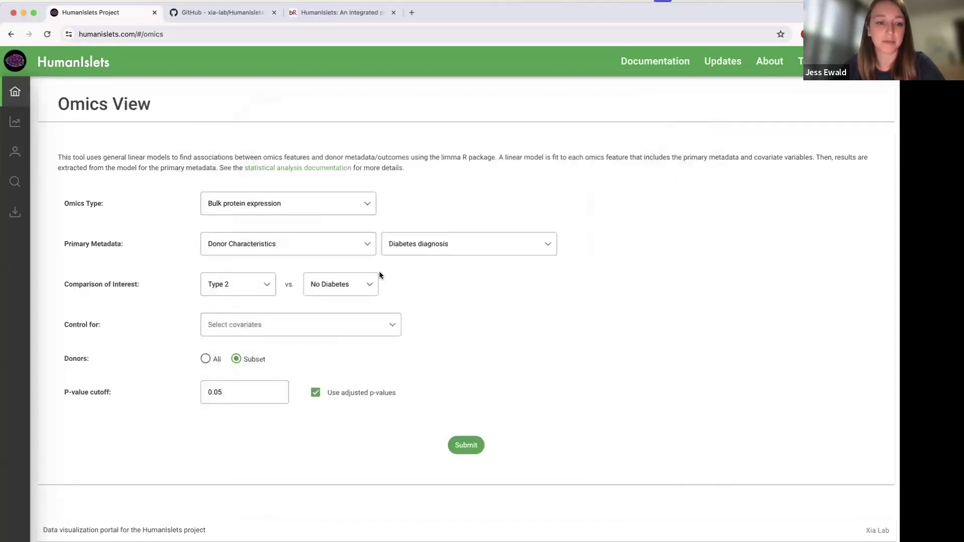
left_click(206, 359)
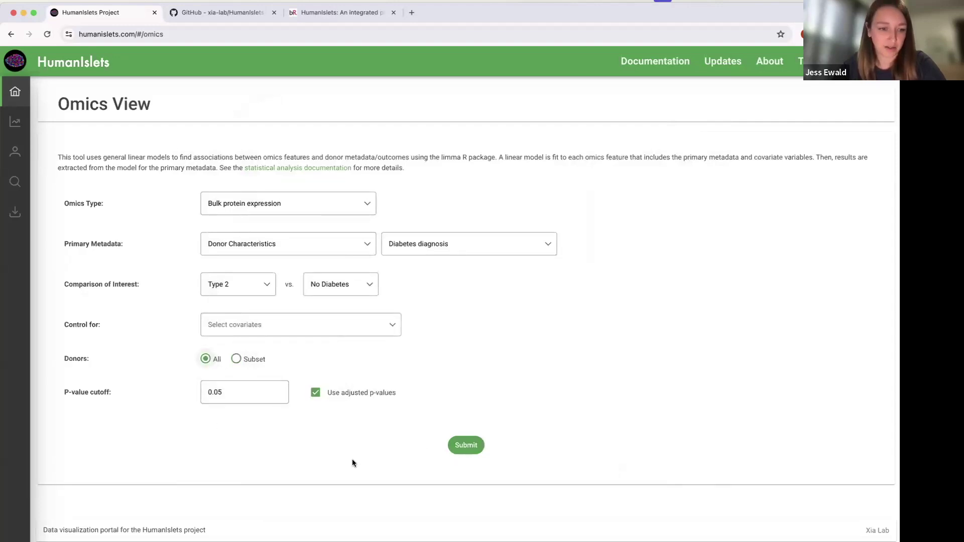
Run the association analysis for Type 2 versus No Diabetes and examine the resulting volcano plot.
left_click(472, 446)
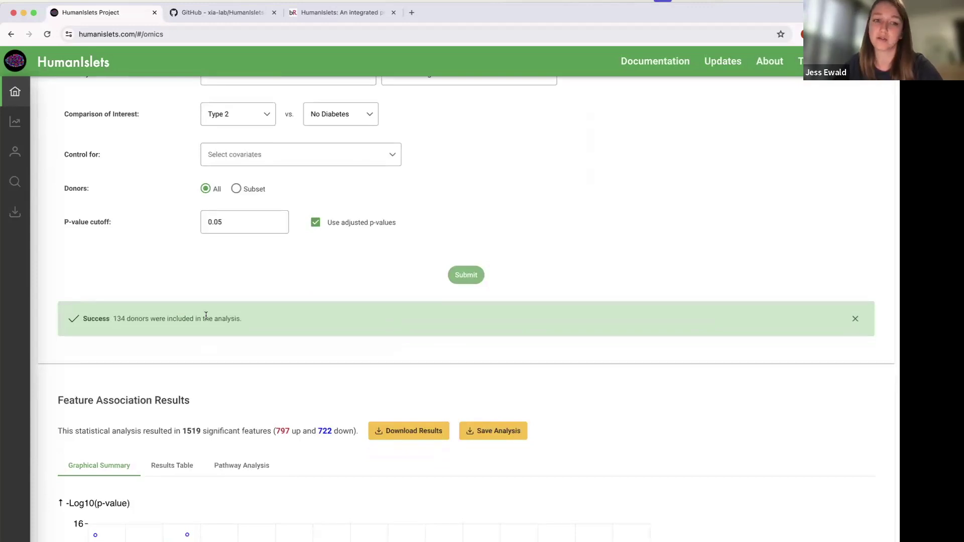
scroll(245, 318, "down", 3)
scroll(245, 318, "down", 4)
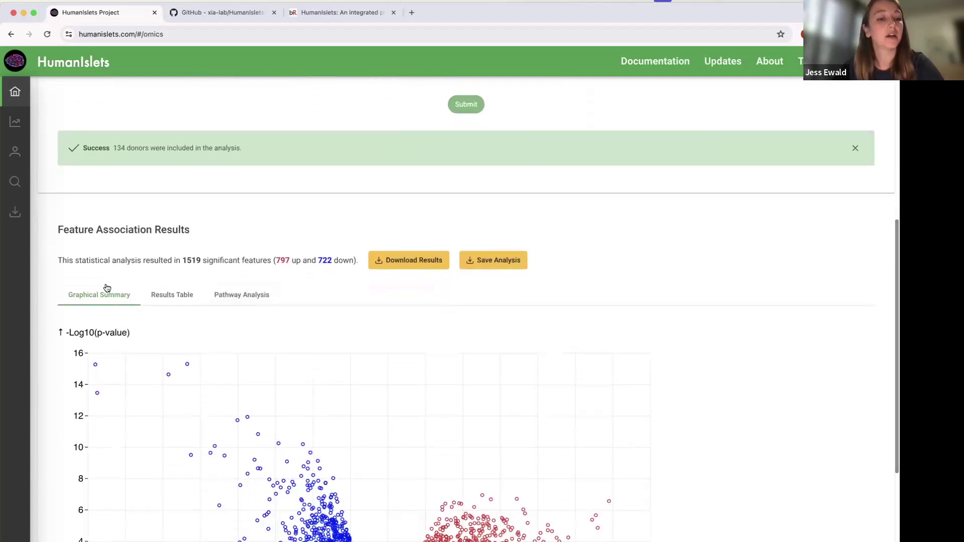
scroll(51, 339, "down", 4)
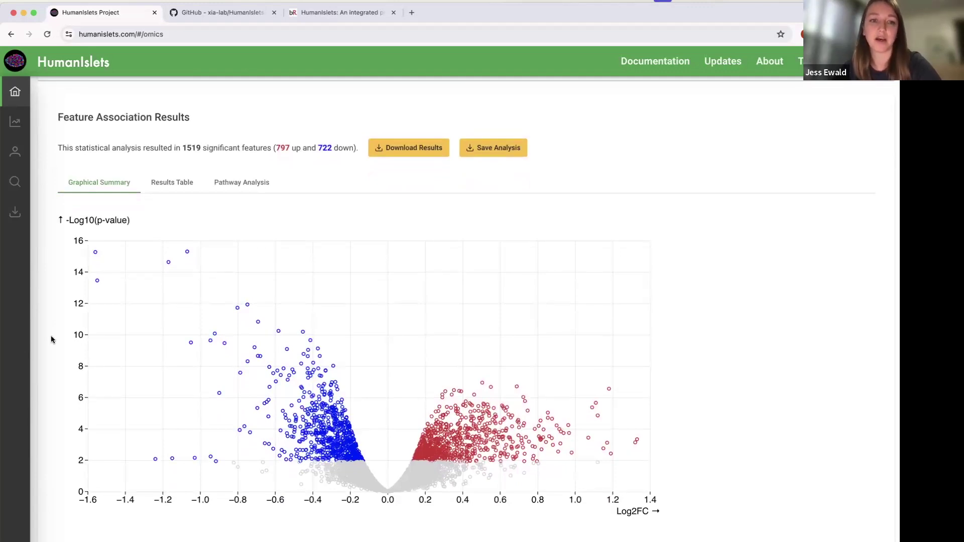
scroll(52, 339, "up", 1)
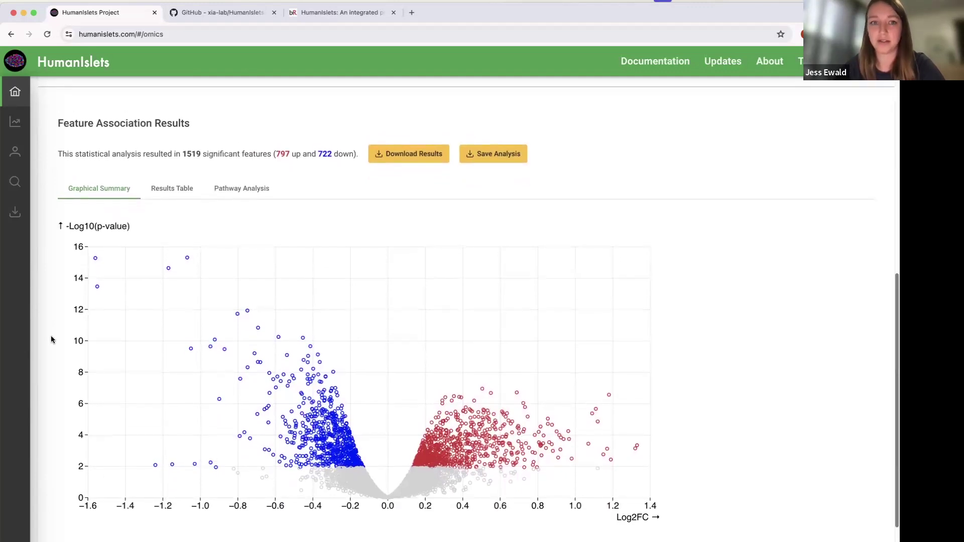
scroll(51, 339, "down", 3)
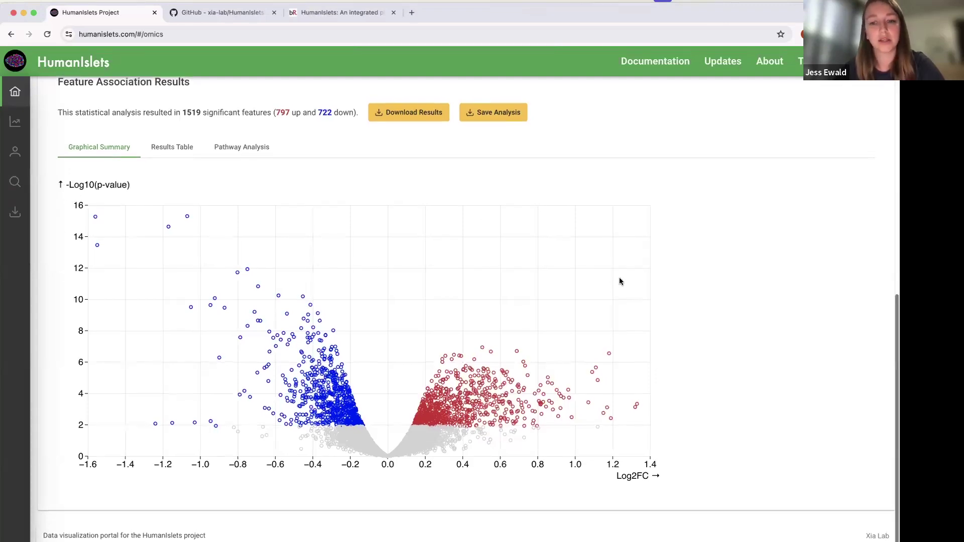
View the TMBIM1 violin plot from its significant positive point in the volcano plot, and close it.
scroll(537, 338, "up", 1)
left_click(516, 352)
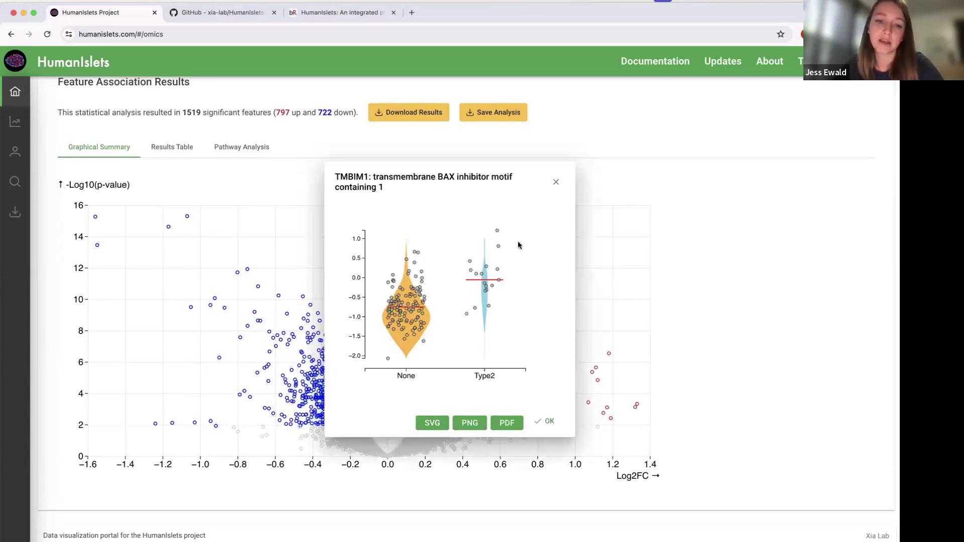
mouse_move(497, 232)
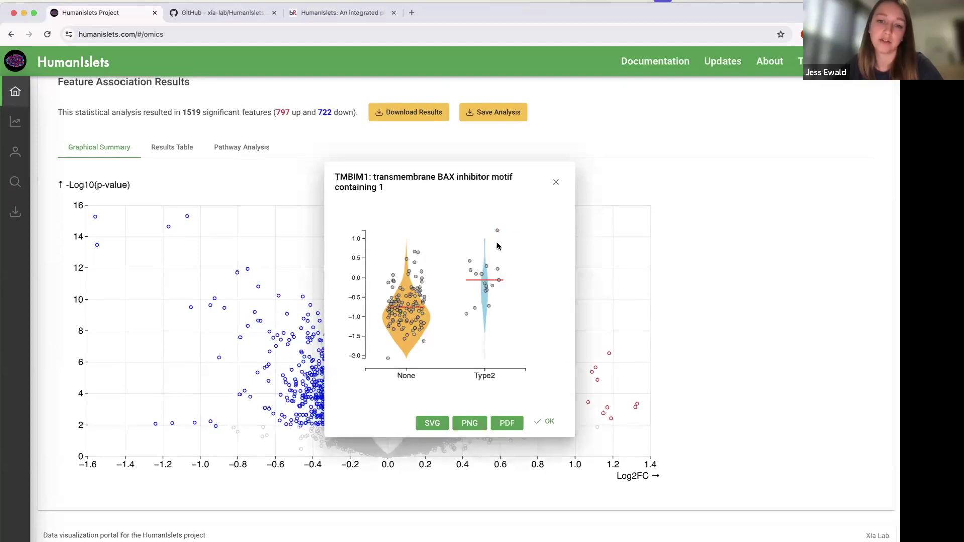
mouse_move(496, 272)
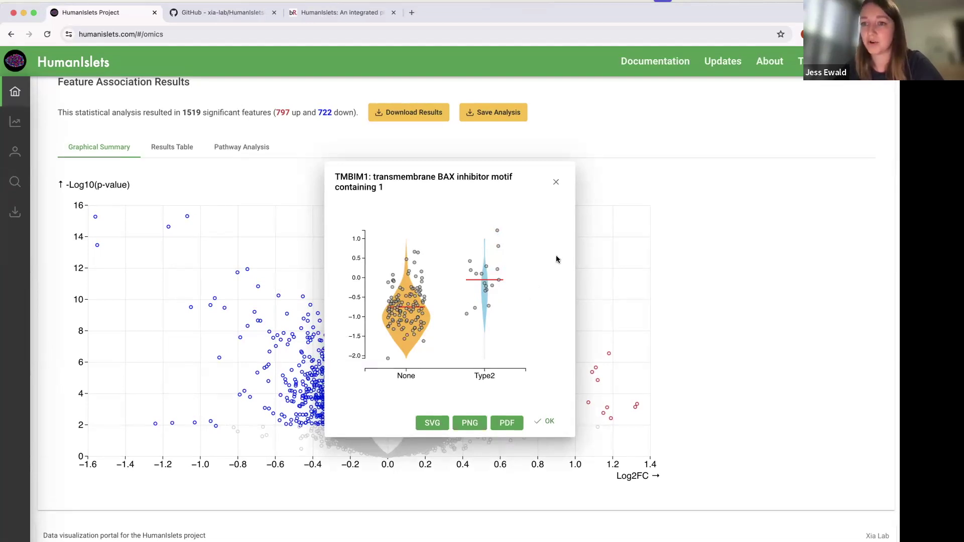
left_click(544, 421)
Examine the feature association results table and return to the graphical summary.
scroll(671, 205, "up", 1)
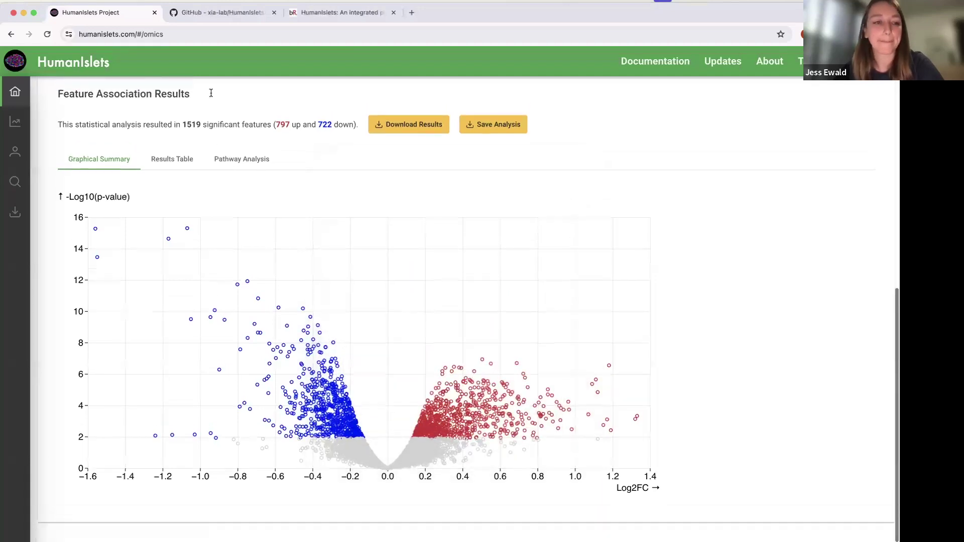
left_click(166, 161)
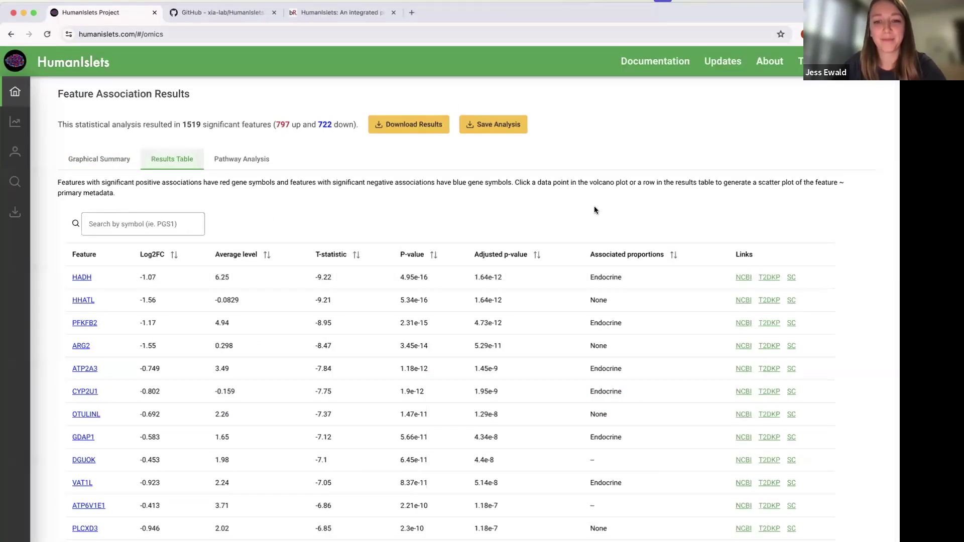
scroll(558, 341, "down", 2)
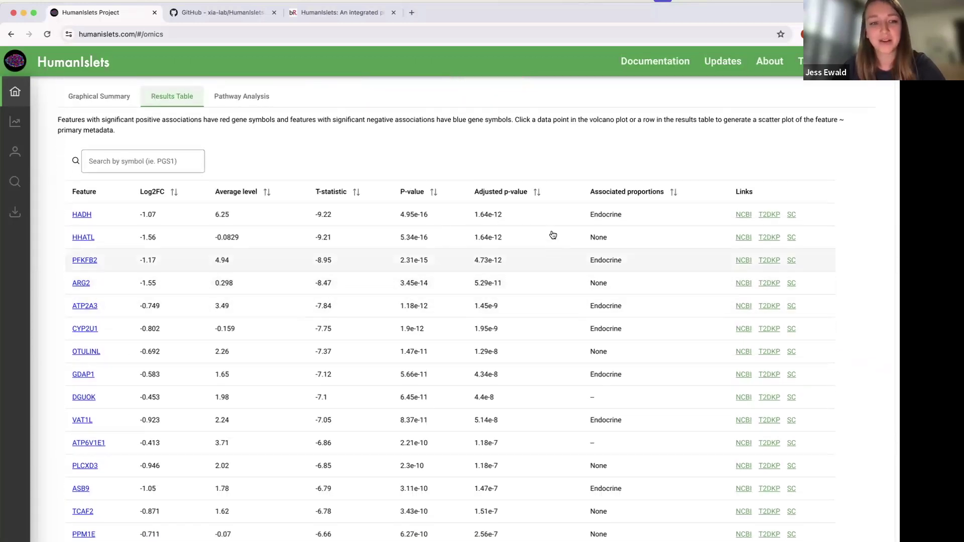
scroll(552, 230, "up", 1)
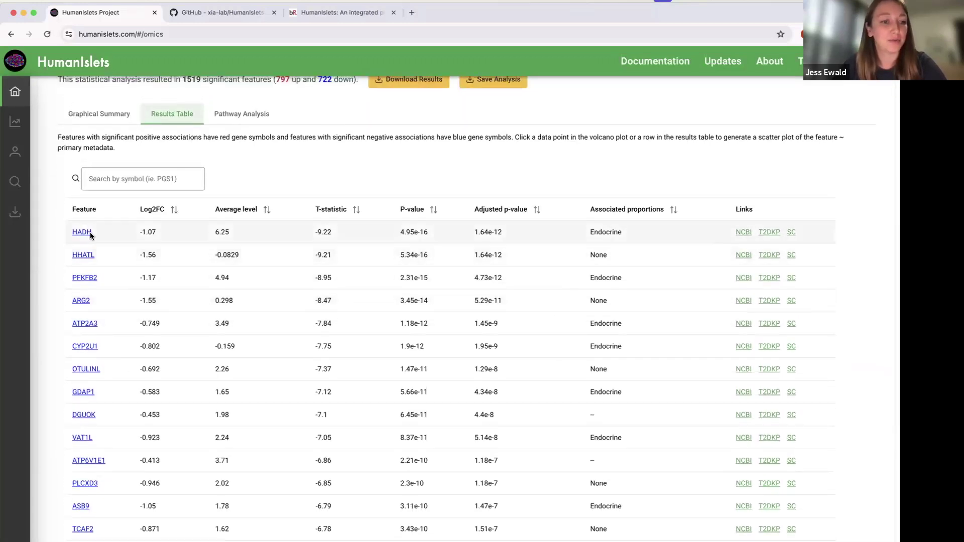
left_click(116, 117)
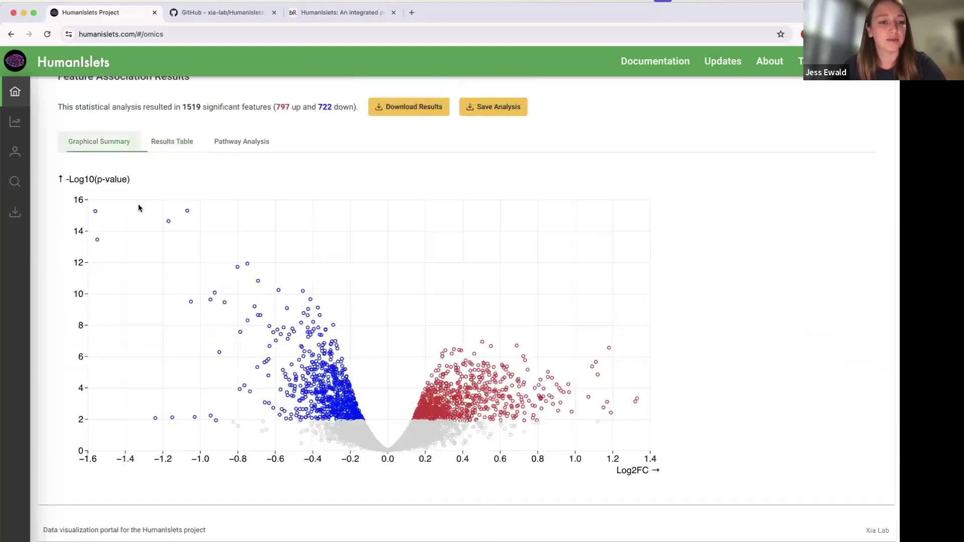
Examine the feature association results table, view the GDAP1 plot from its row, and close the plot.
left_click(180, 142)
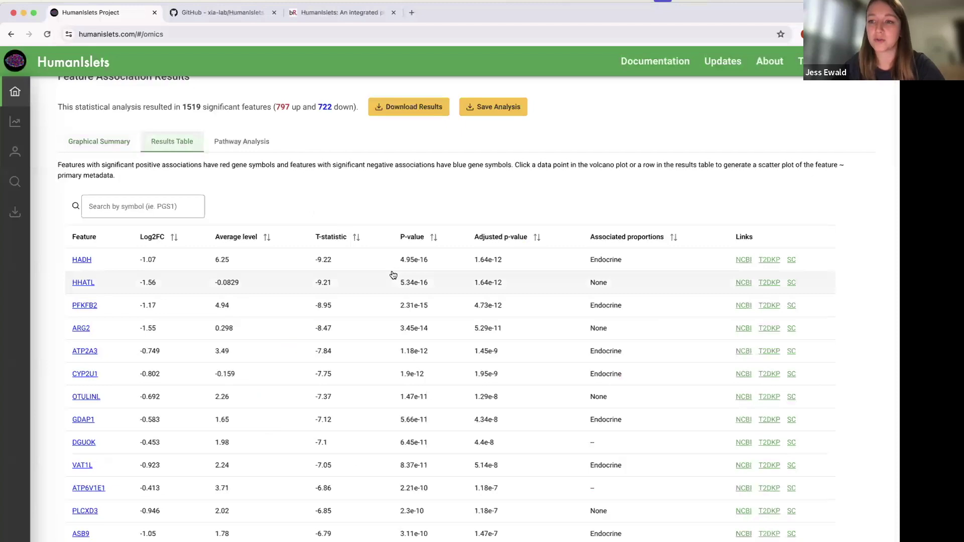
scroll(393, 275, "down", 7)
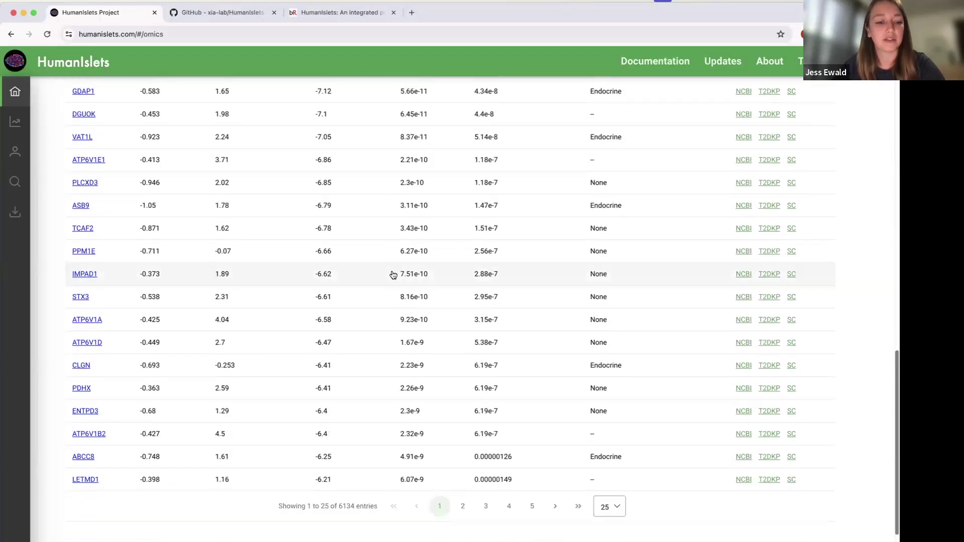
scroll(393, 274, "up", 6)
scroll(393, 275, "down", 1)
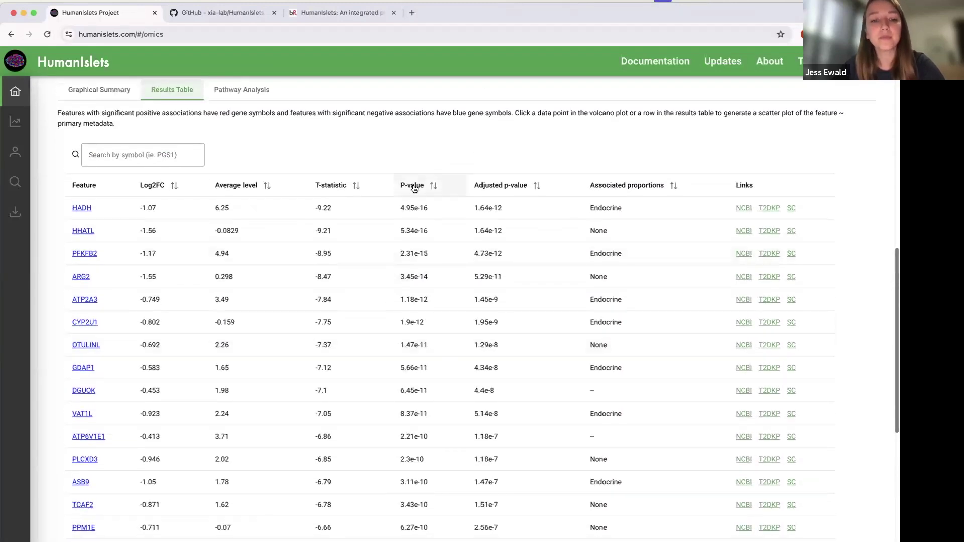
left_click(369, 368)
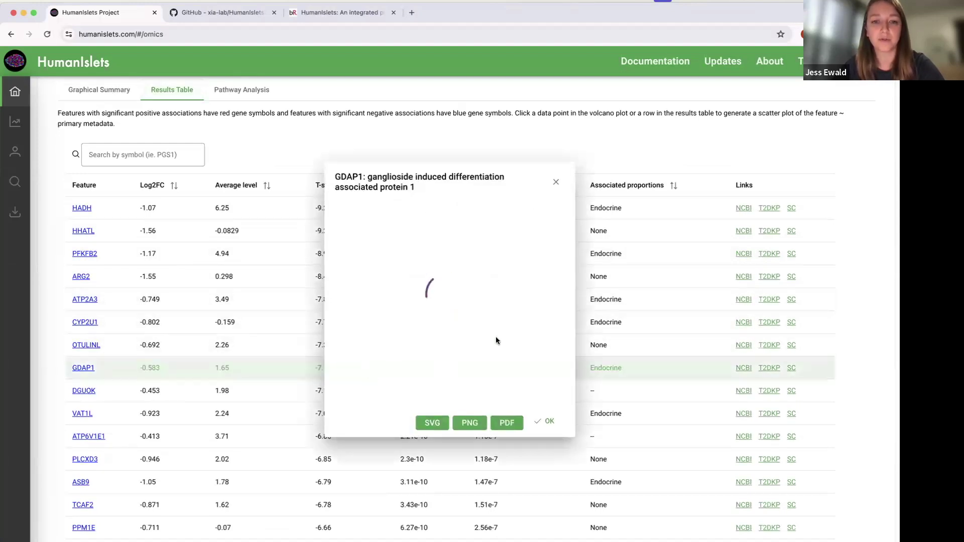
left_click(547, 422)
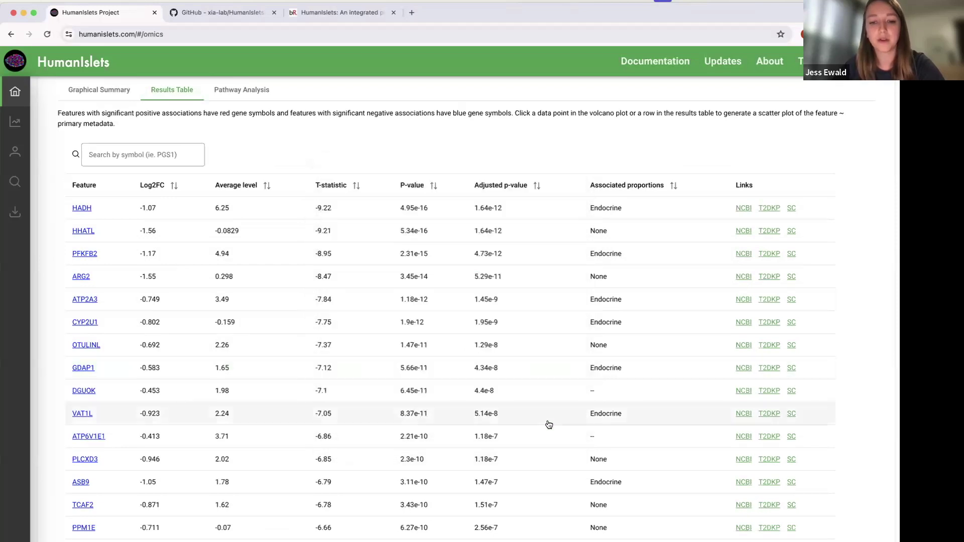
Consult the T2DKP gene page for CYP2U1 and the single-cell expression plot for HADH through the results table's links.
left_click(770, 323)
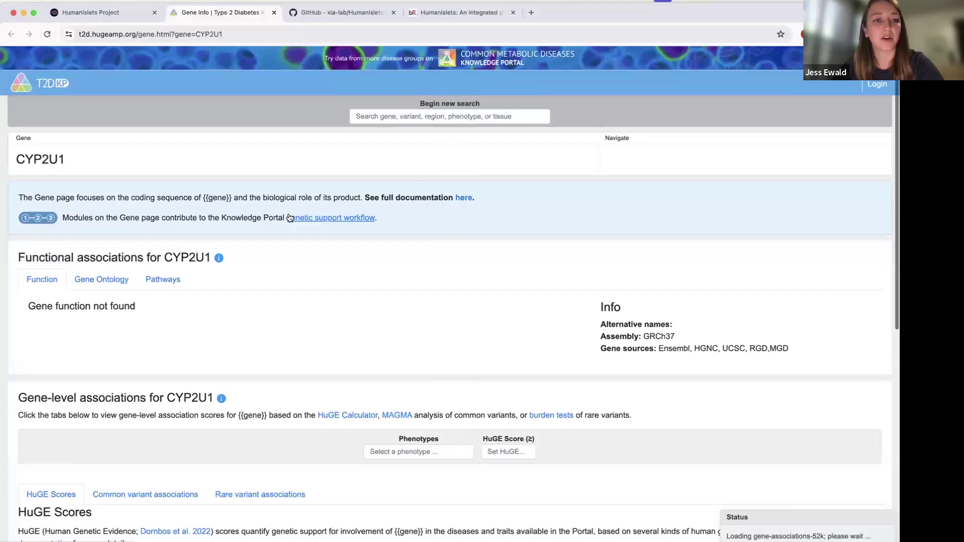
left_click(116, 18)
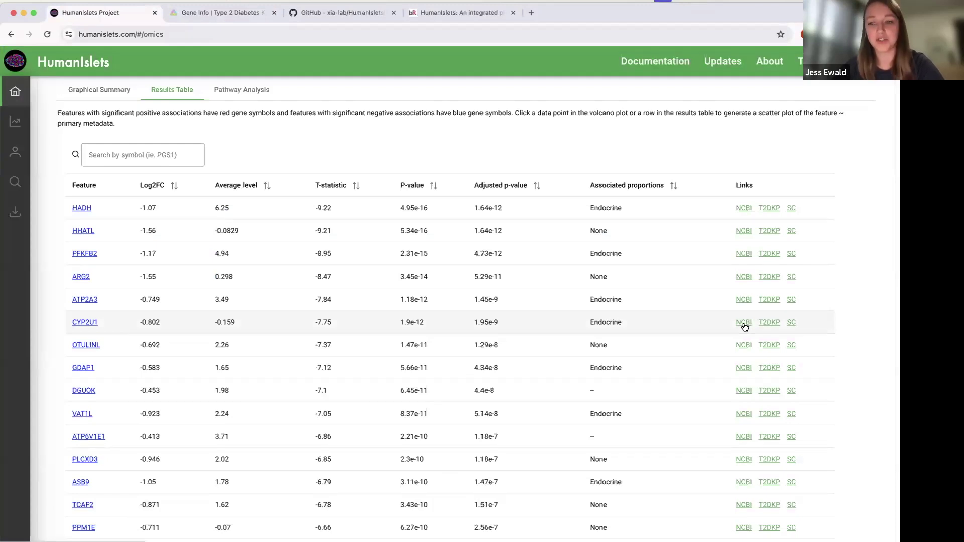
left_click(792, 210)
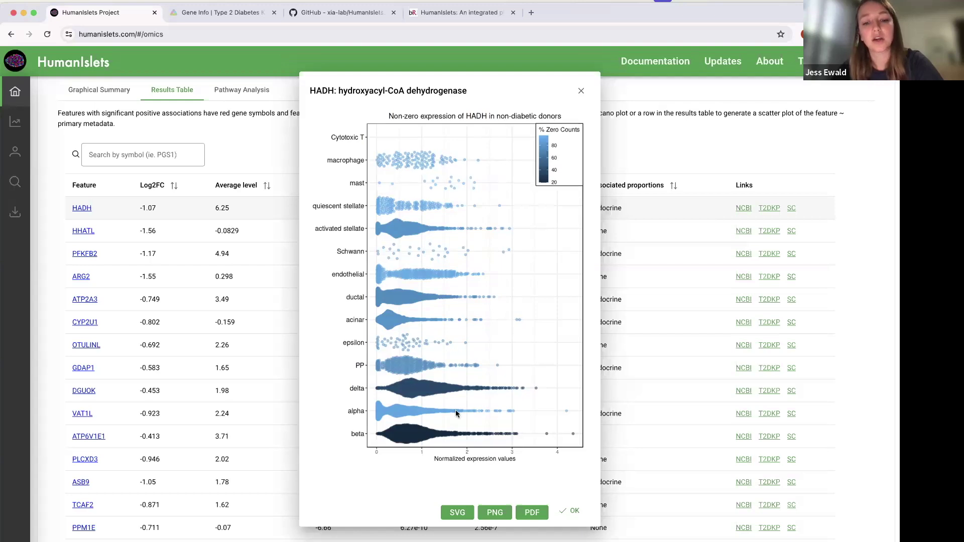
left_click(574, 516)
In the pathway analysis settings, examine the GSEA method's ranking statistic options and set the method back to ORA.
scroll(241, 155, "up", 2)
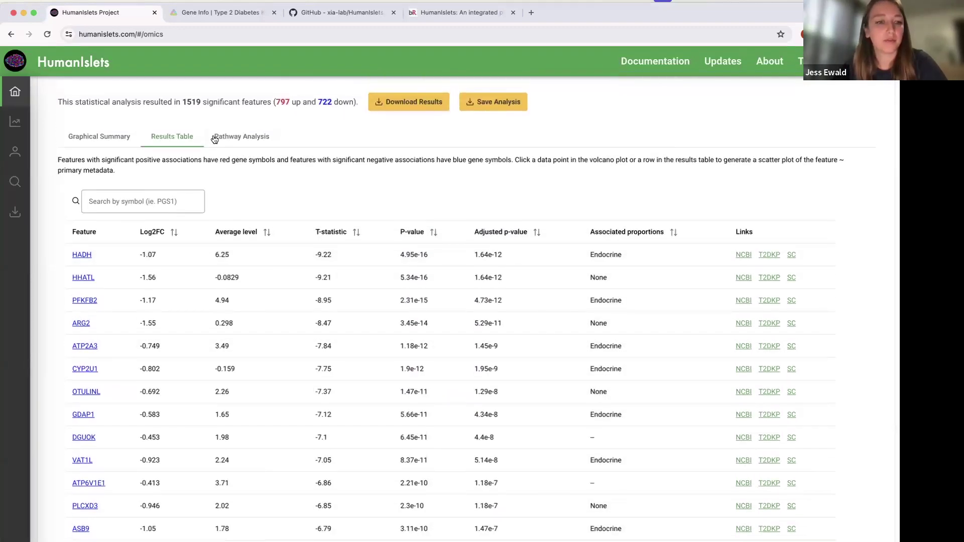
left_click(251, 136)
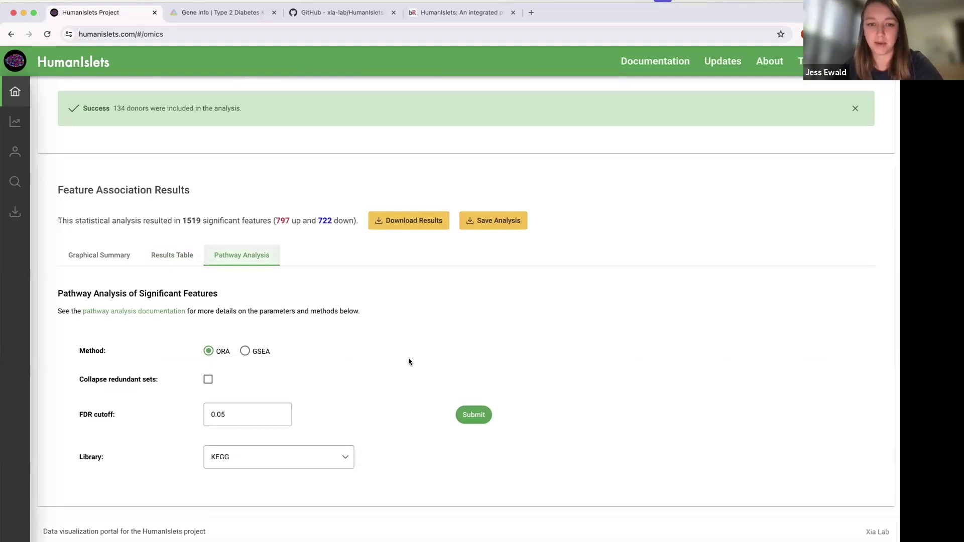
scroll(408, 361, "down", 1)
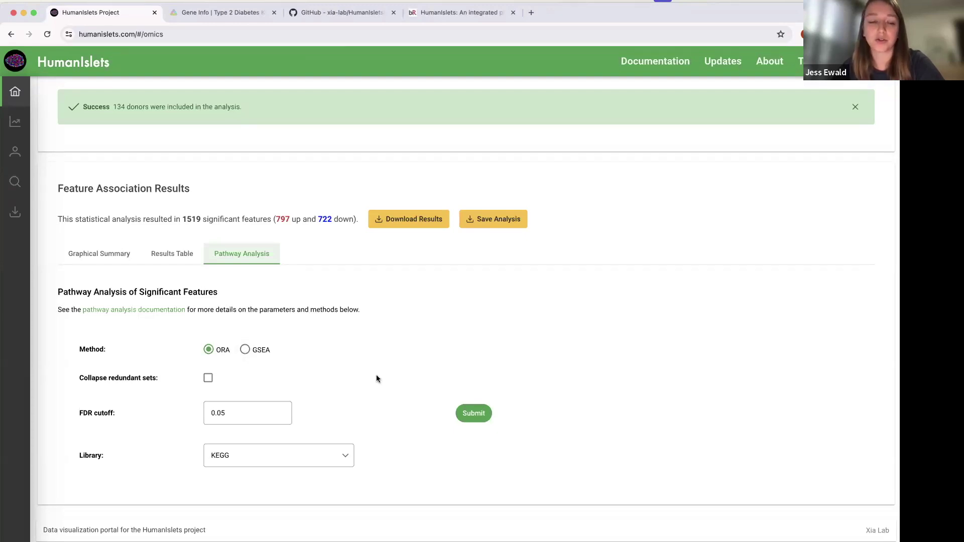
left_click(246, 350)
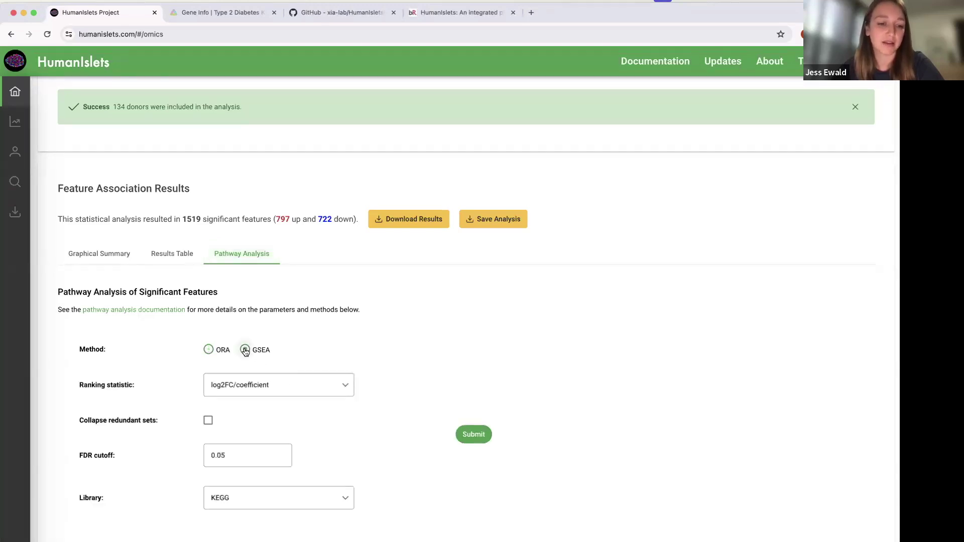
left_click(311, 391)
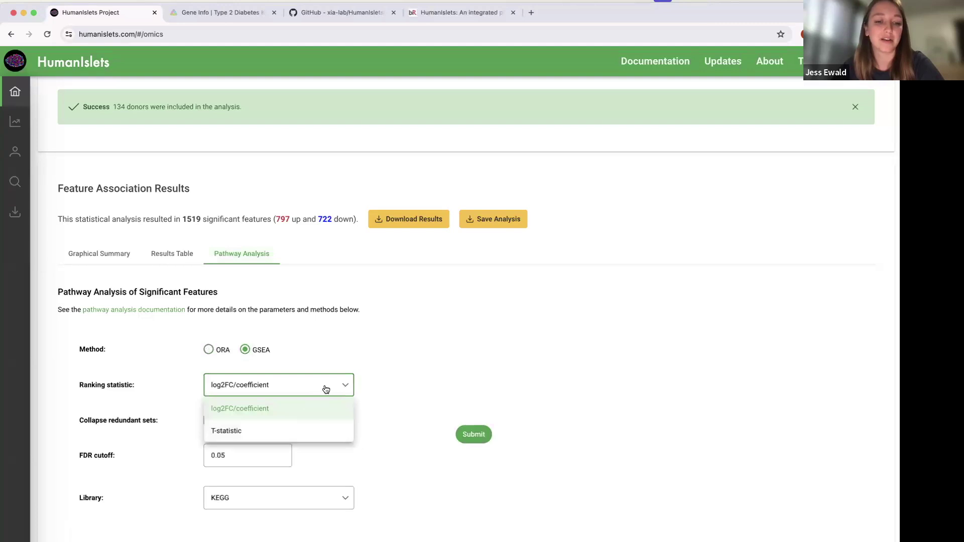
left_click(326, 389)
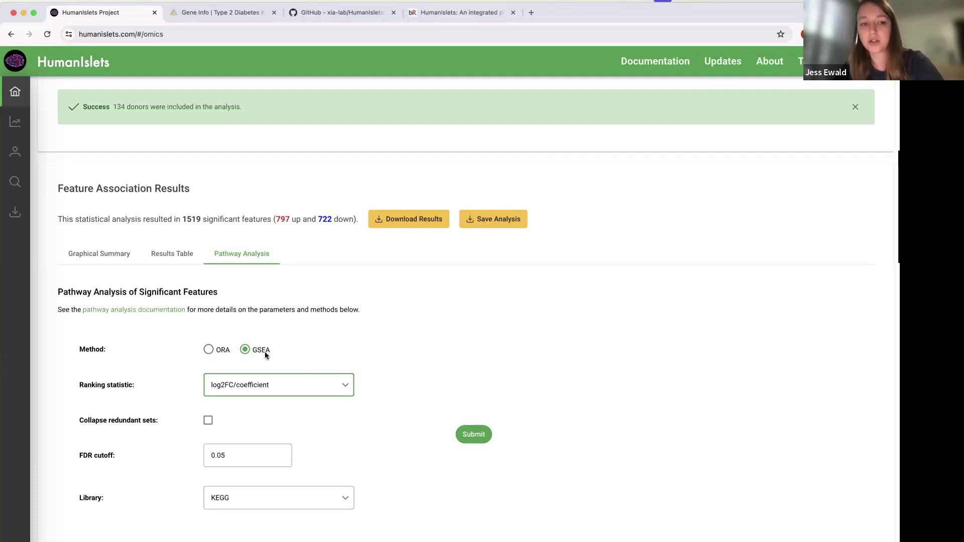
scroll(263, 355, "down", 1)
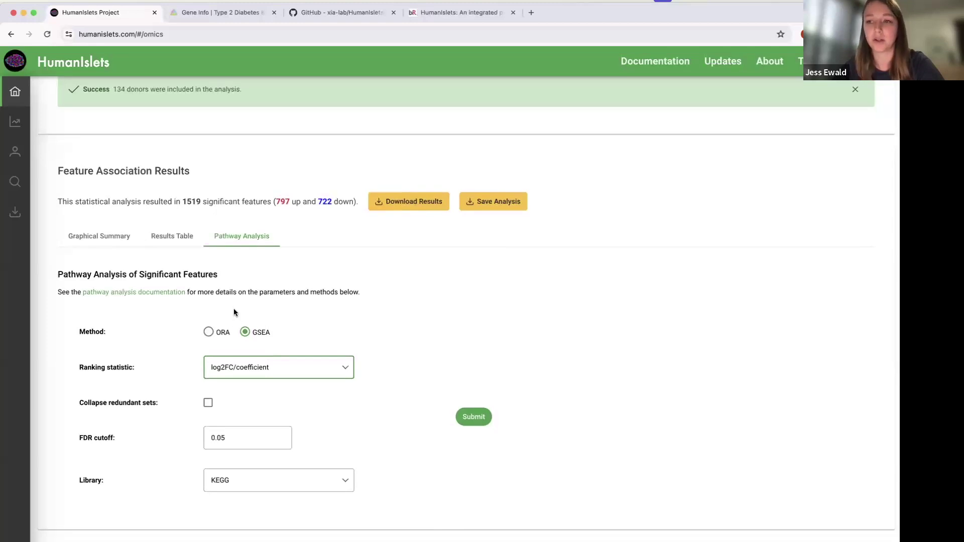
left_click(209, 332)
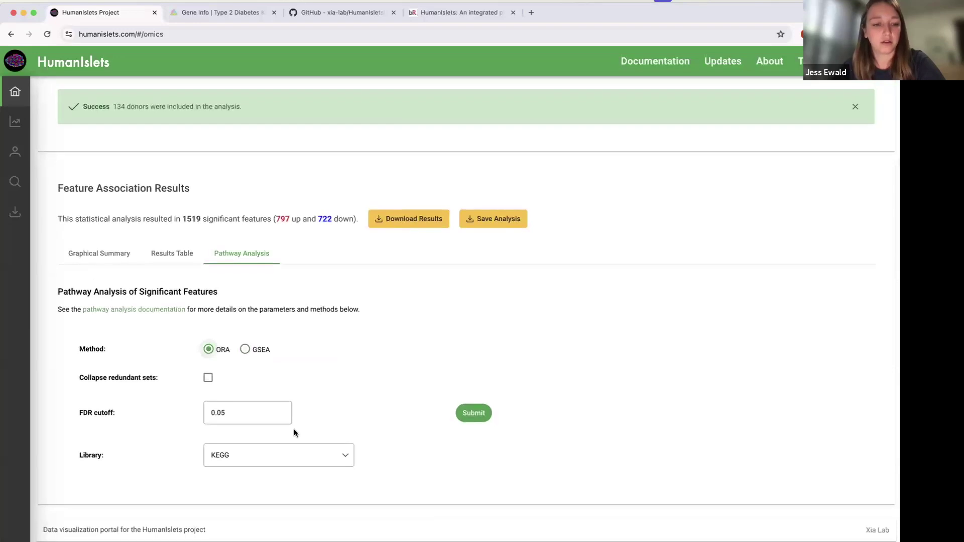
Review the available pathway library options and keep KEGG selected.
left_click(285, 453)
scroll(297, 374, "down", 1)
scroll(301, 376, "down", 3)
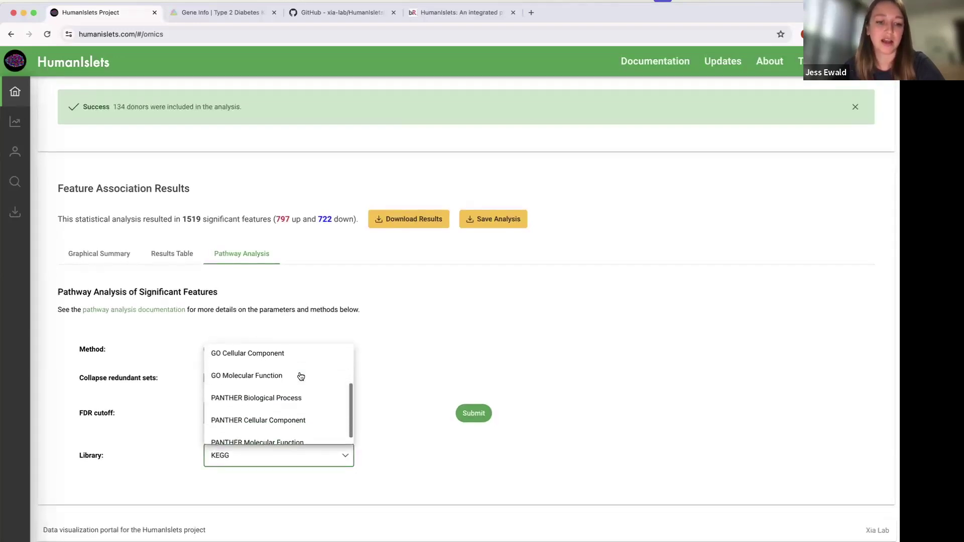
scroll(300, 376, "up", 4)
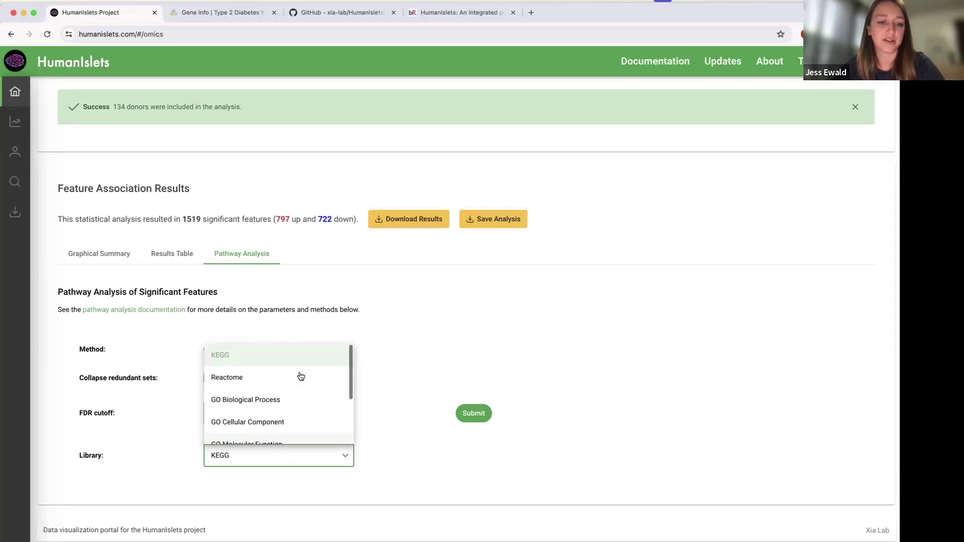
left_click(468, 350)
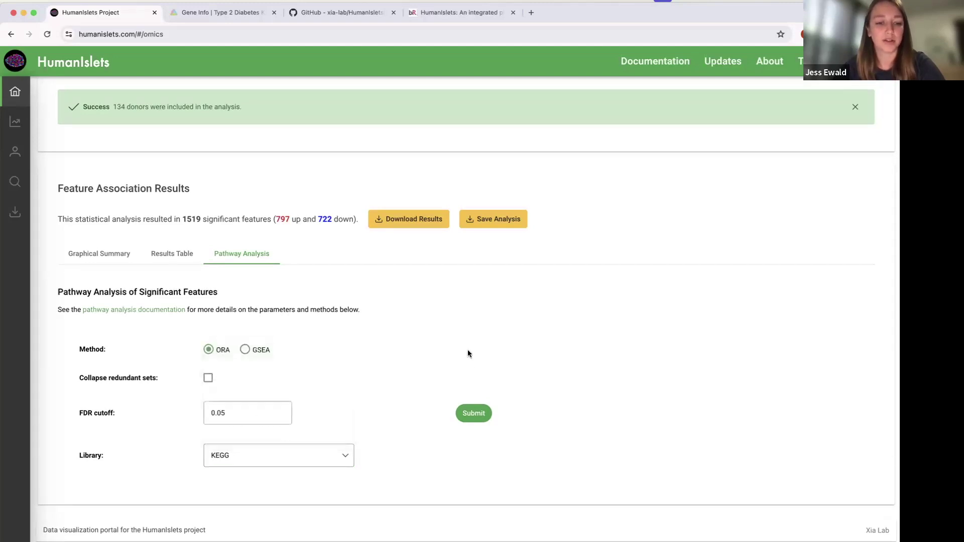
Run the ORA pathway analysis with the KEGG library and examine the log2FC distributions of the significant gene sets.
left_click(474, 414)
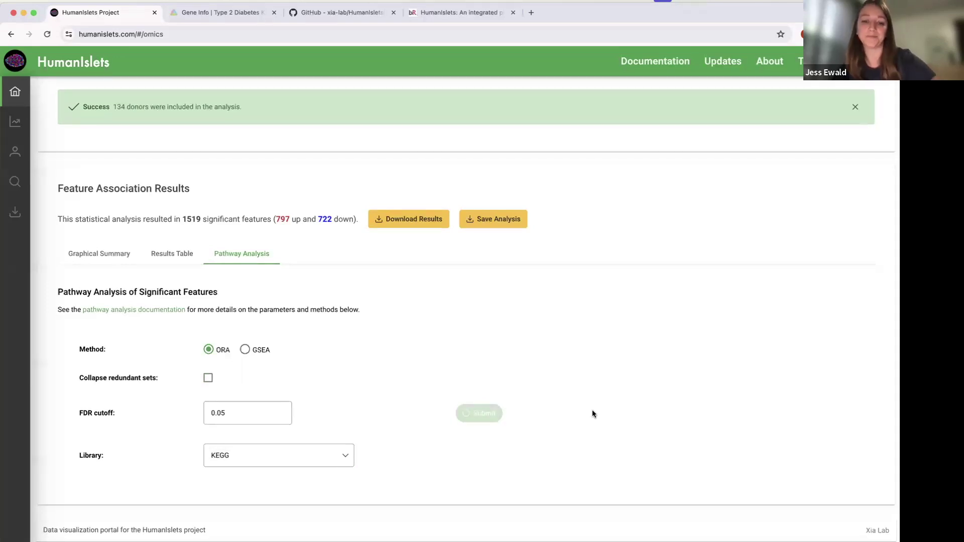
scroll(591, 413, "down", 5)
scroll(592, 413, "down", 2)
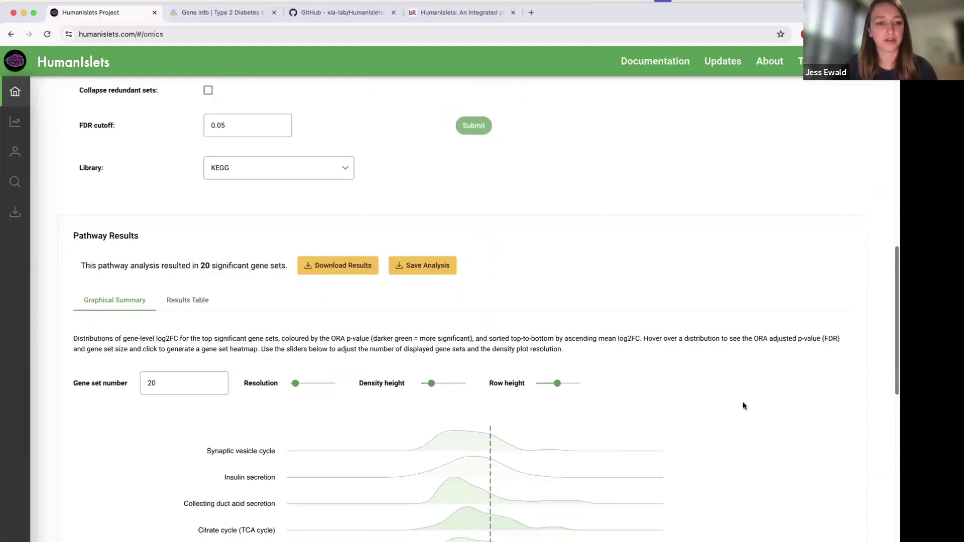
scroll(742, 402, "down", 1)
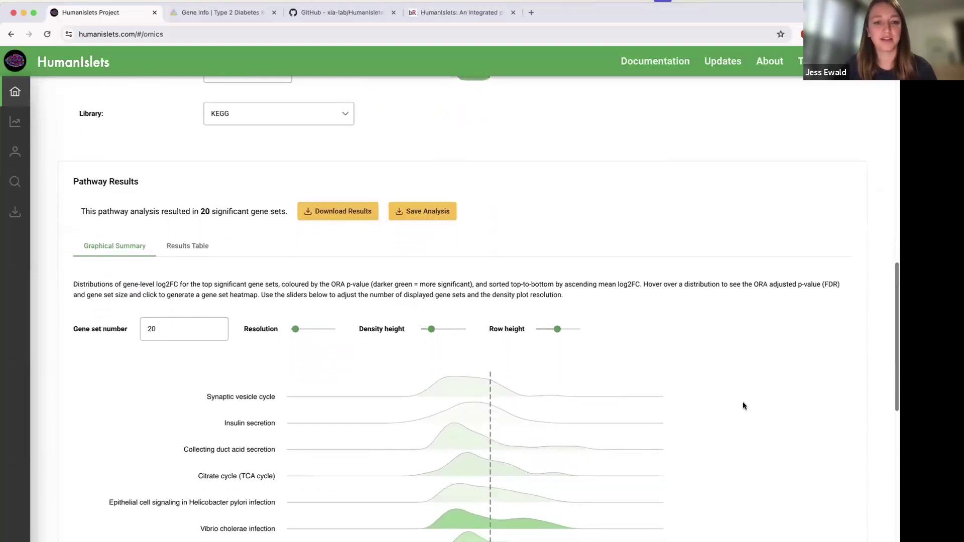
scroll(743, 402, "up", 1)
scroll(742, 406, "down", 1)
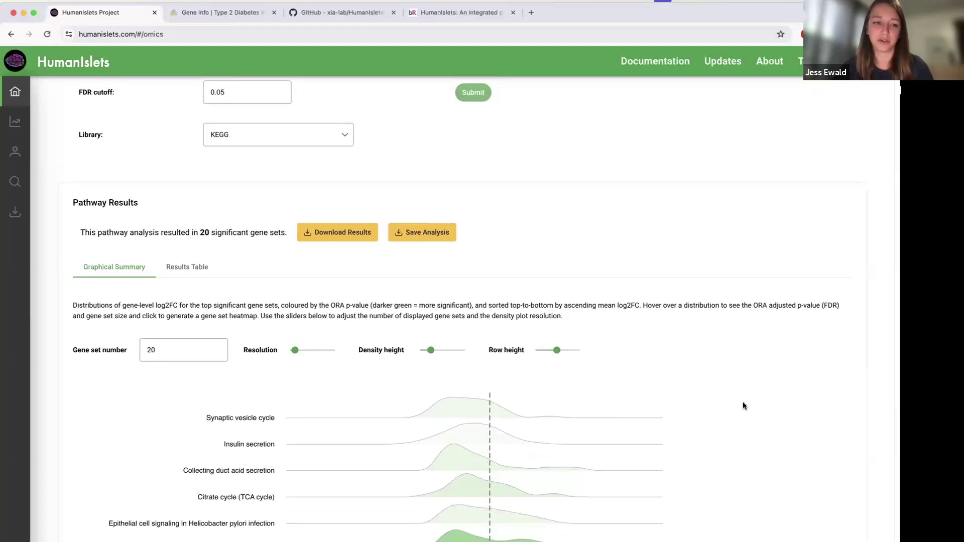
scroll(744, 405, "down", 2)
scroll(744, 406, "down", 3)
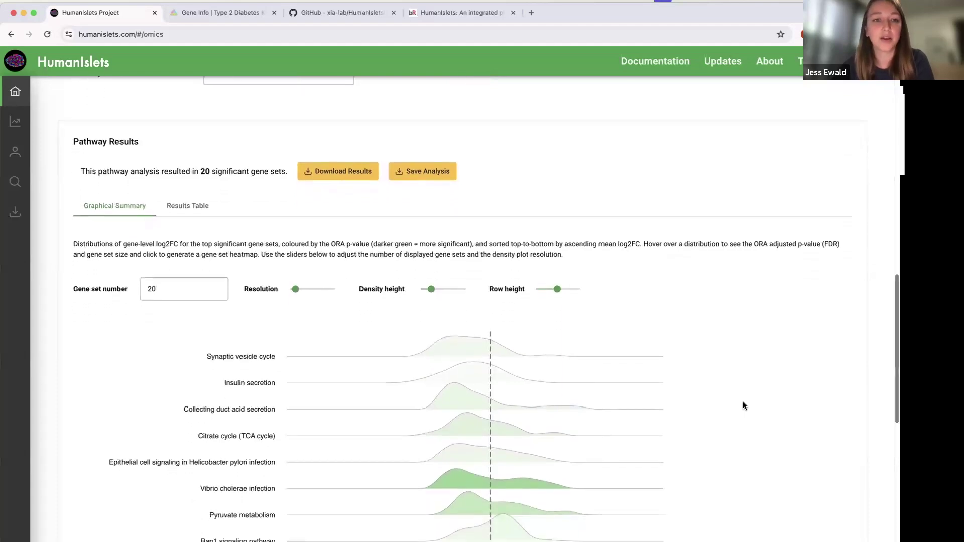
scroll(744, 405, "down", 1)
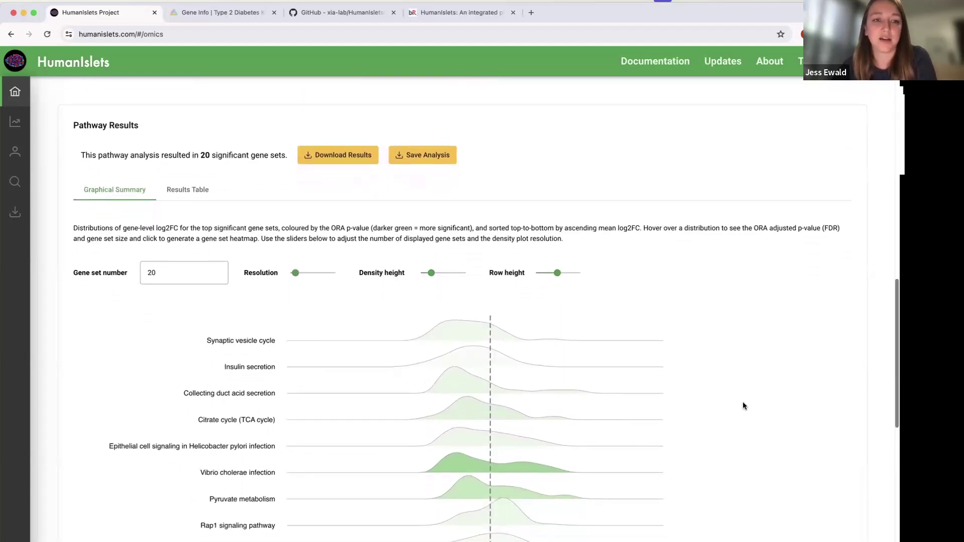
scroll(743, 406, "down", 1)
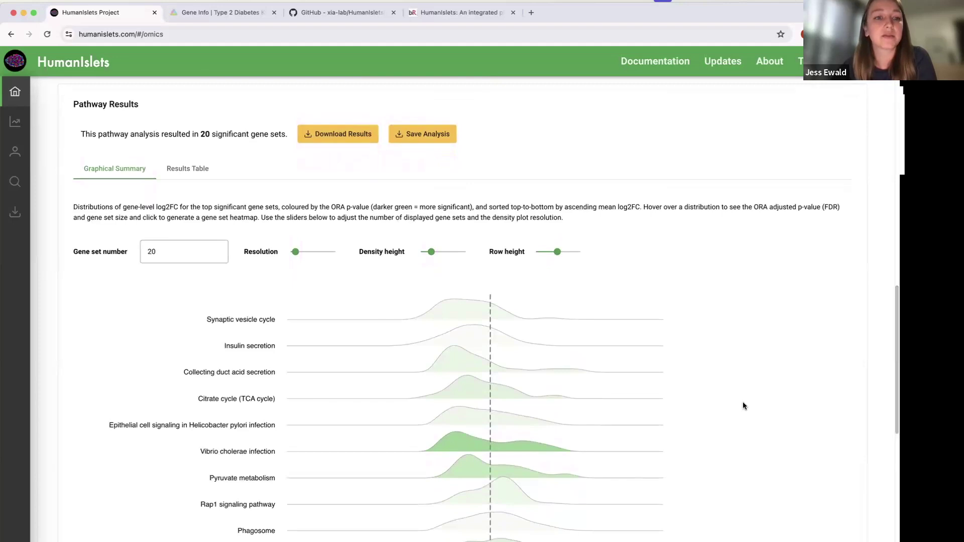
scroll(743, 405, "down", 1)
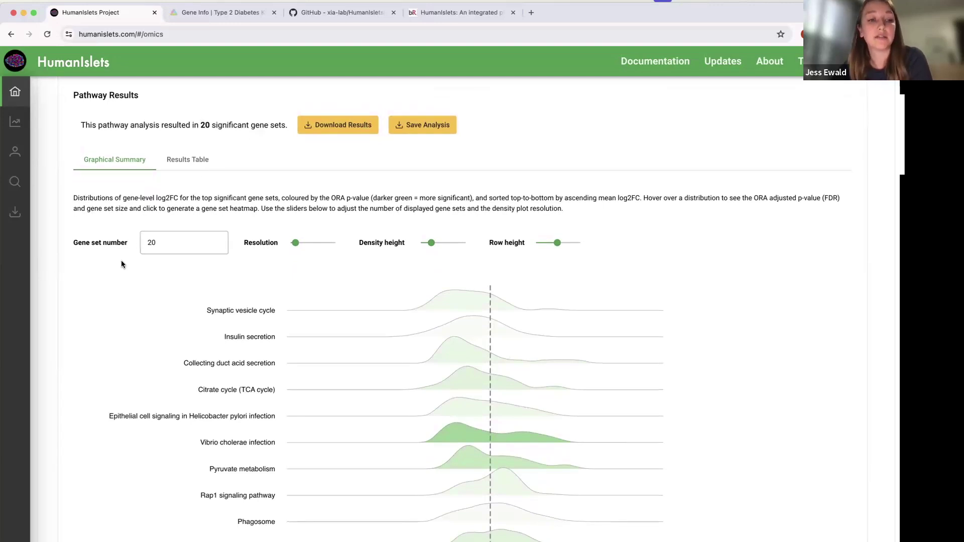
Set the gene set number of the pathway distribution plot to 10.
scroll(127, 285, "down", 2)
left_click(150, 221)
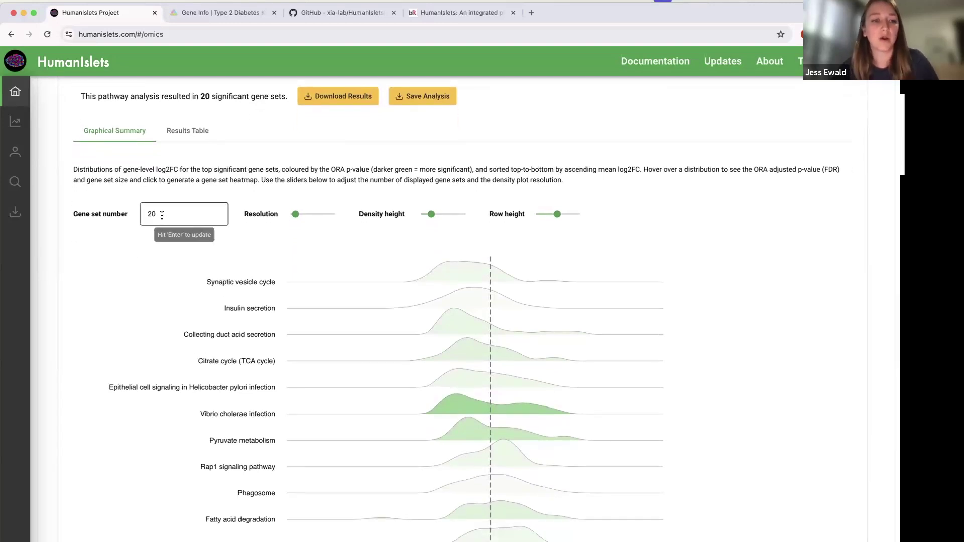
double_click(161, 221)
key("BackSpace")
type("10")
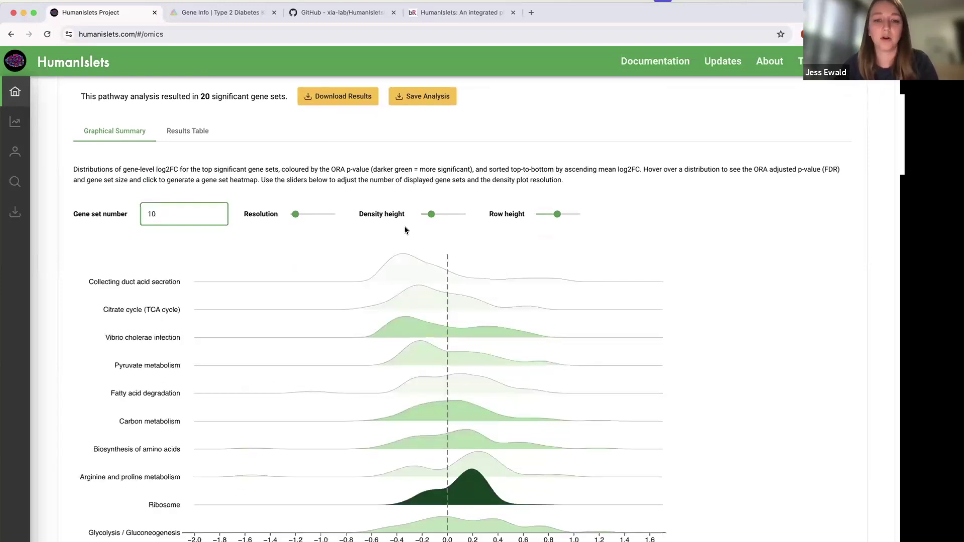
scroll(721, 374, "down", 1)
scroll(723, 378, "down", 2)
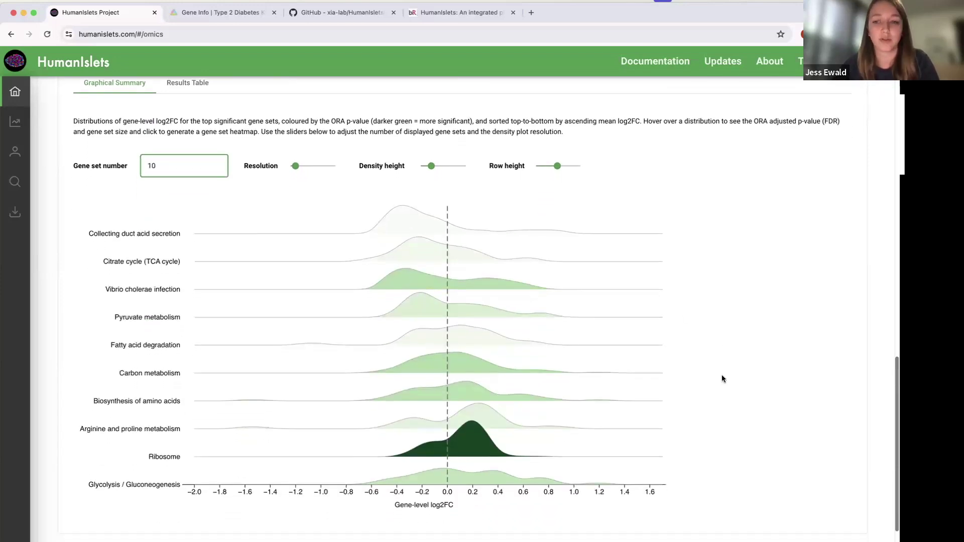
left_click(738, 361)
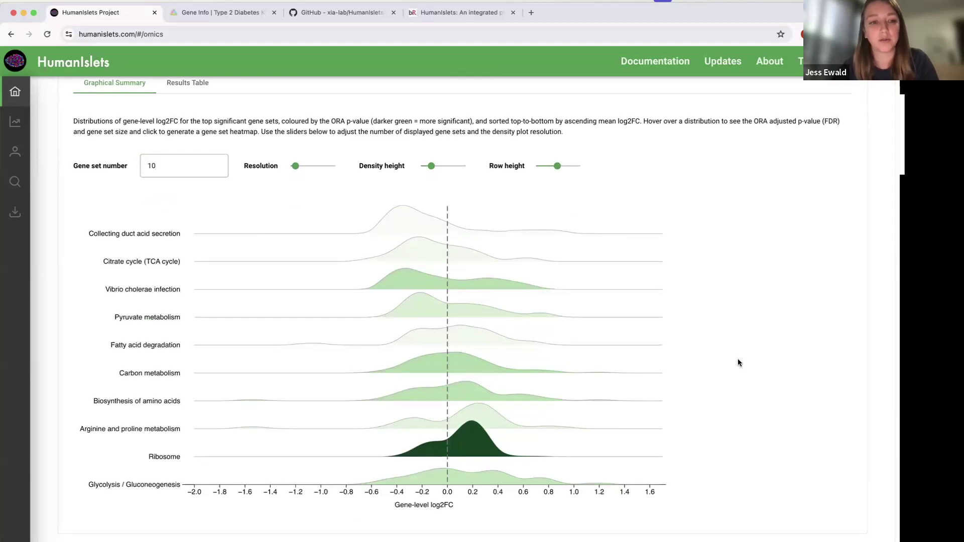
Generate the feature-level heatmap for Glycolysis / Gluconeogenesis from its distribution and examine the whole heatmap.
scroll(738, 362, "down", 2)
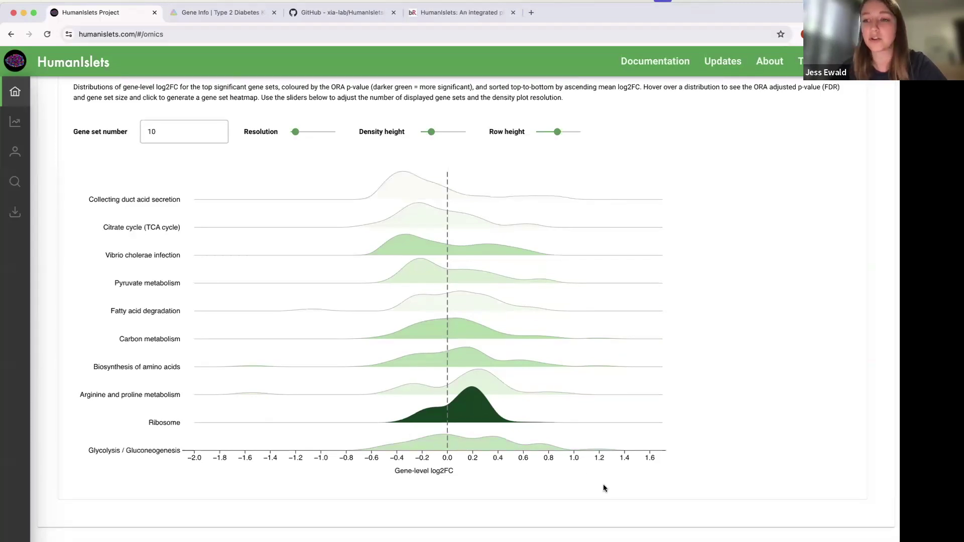
scroll(690, 480, "down", 1)
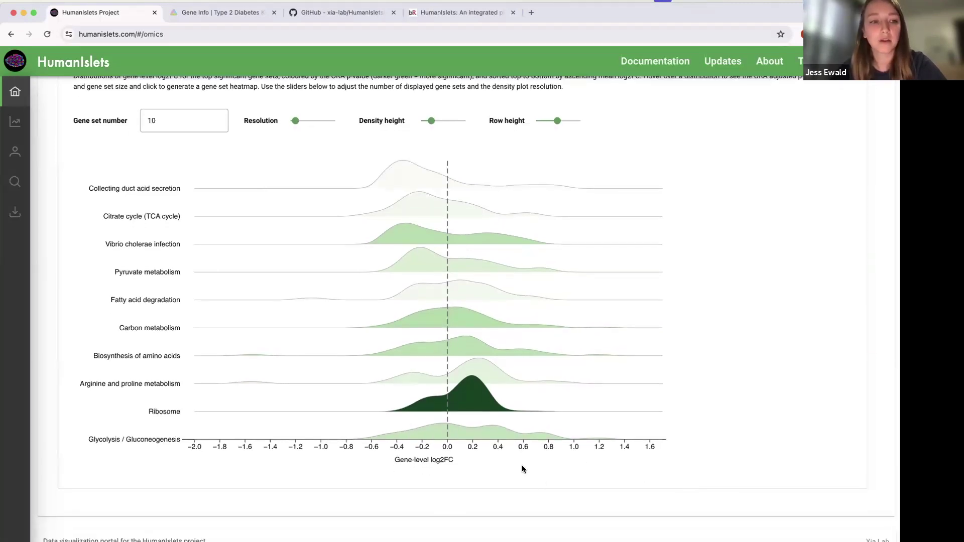
left_click(471, 436)
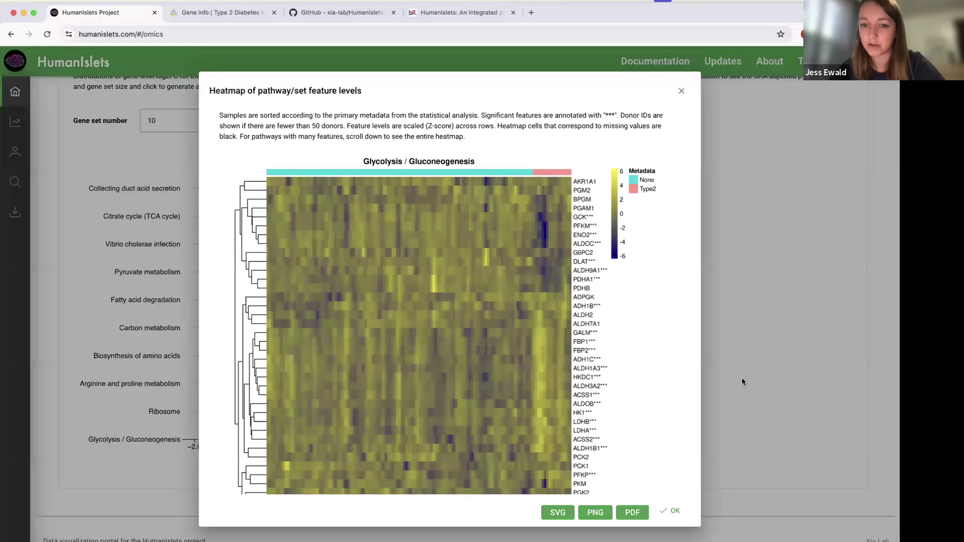
scroll(504, 397, "down", 2)
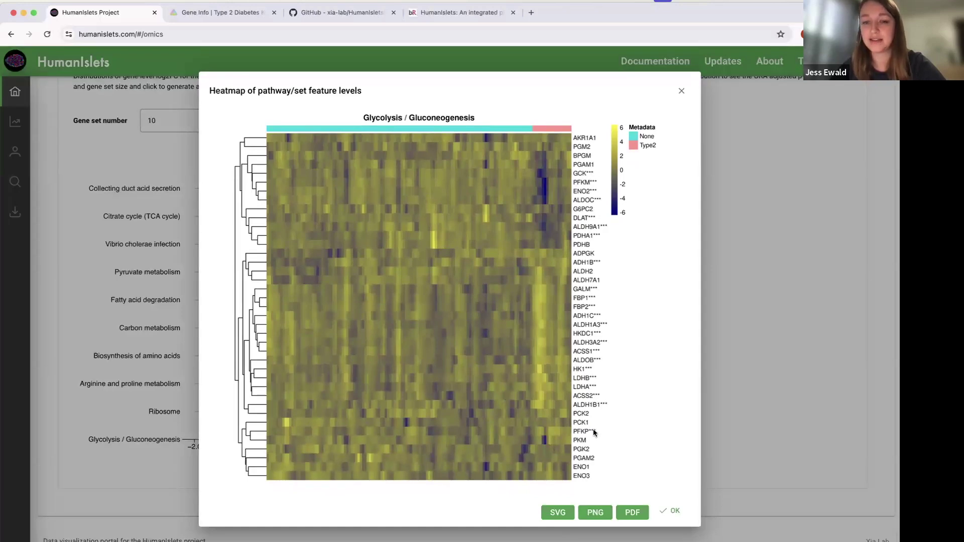
Examine the protein clusters and significance marks in the Glycolysis / Gluconeogenesis heatmap, then close it.
scroll(592, 431, "up", 1)
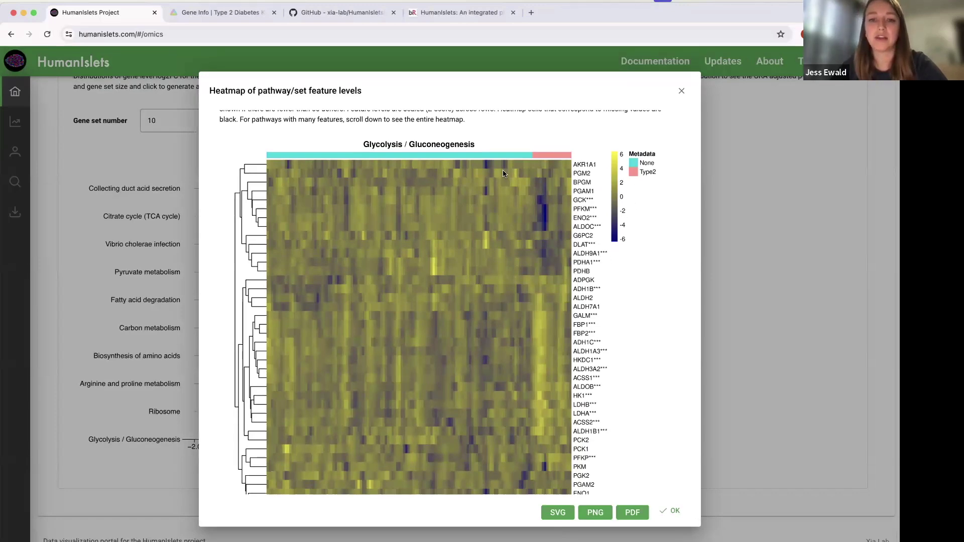
scroll(584, 240, "down", 2)
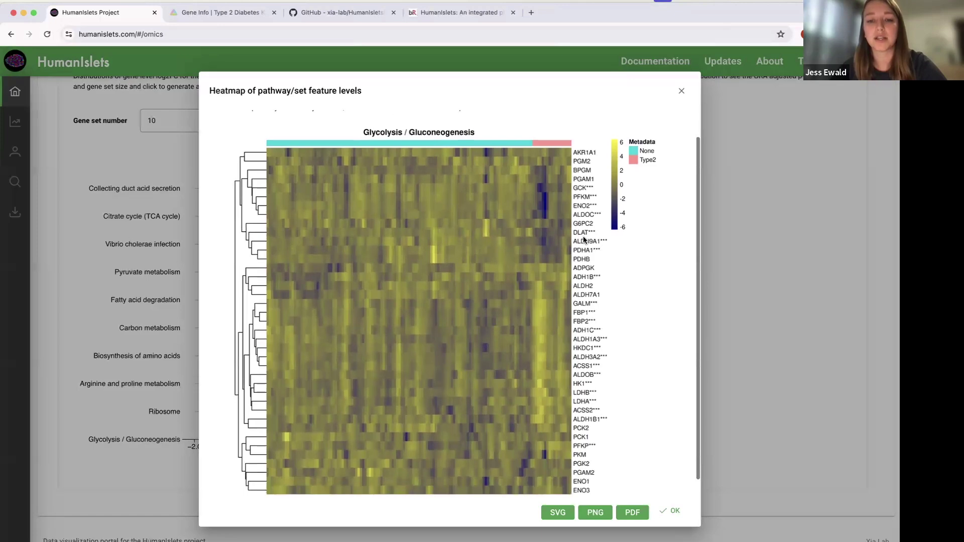
scroll(584, 239, "down", 1)
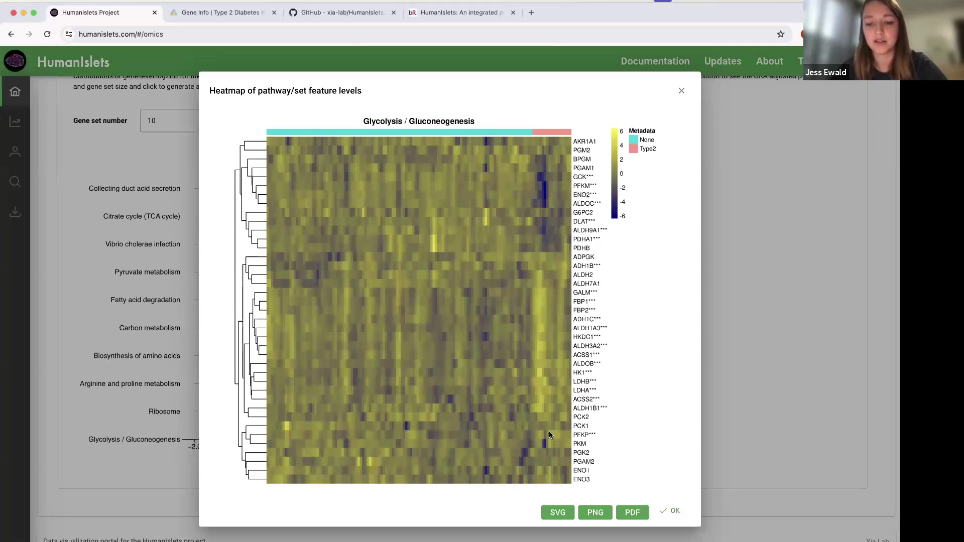
left_click(674, 512)
Increase the row height of the pathway log2FC distribution plot.
scroll(715, 185, "up", 1)
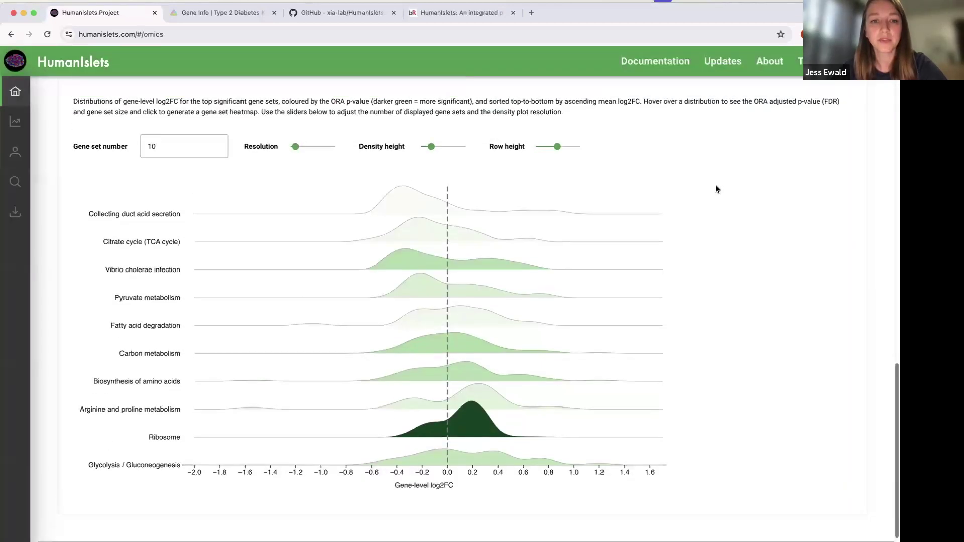
left_click_drag(560, 142, 566, 143)
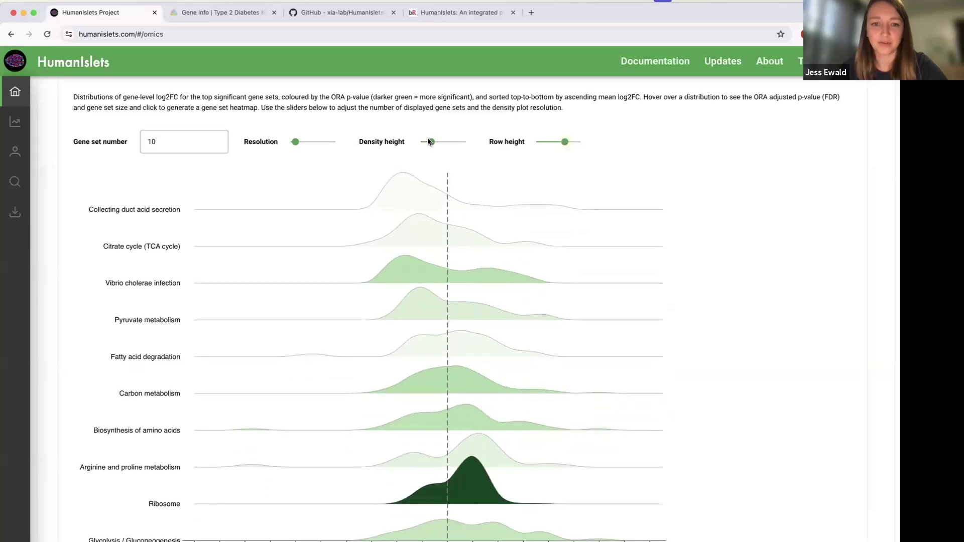
left_click_drag(429, 140, 431, 143)
scroll(596, 179, "up", 1)
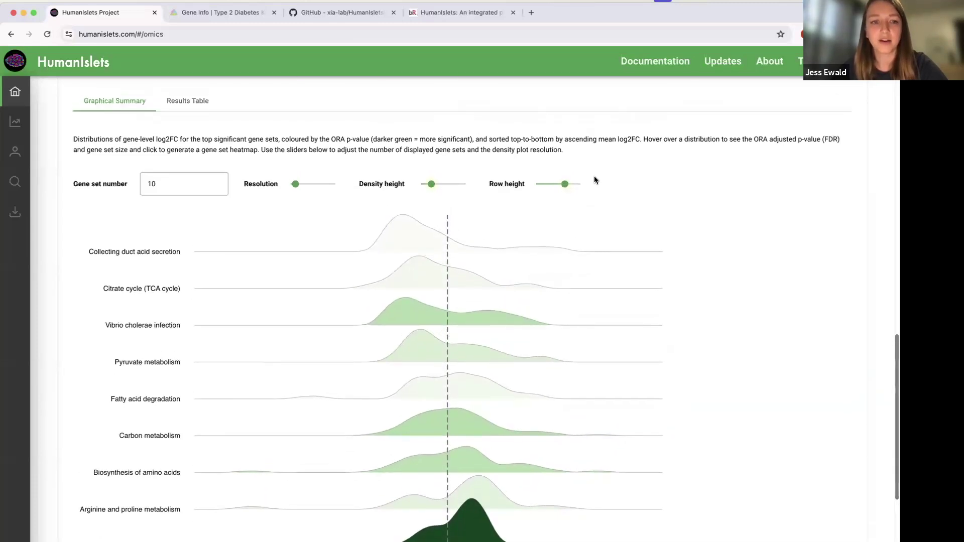
Show the pathway results as a table and review it along with the analysis settings and the download and save options.
left_click(193, 108)
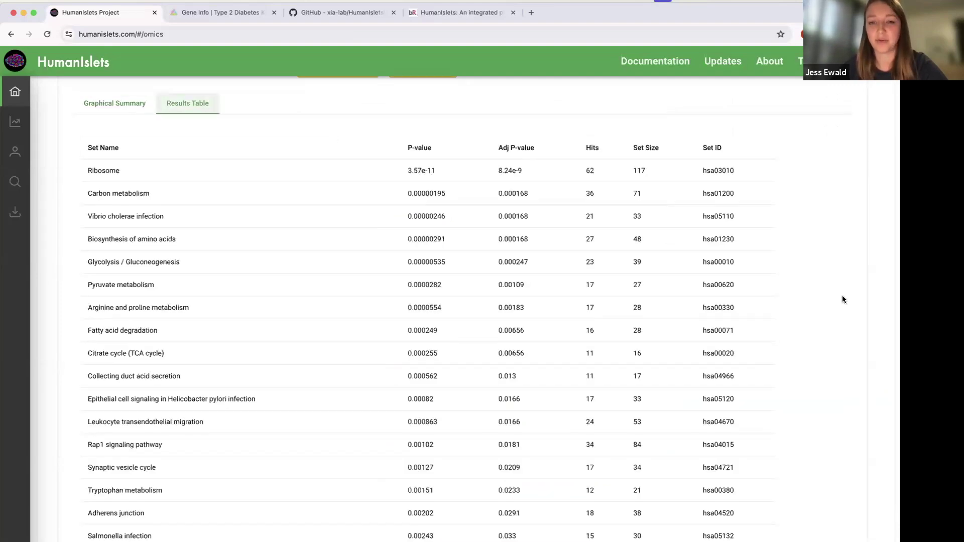
scroll(842, 299, "up", 6)
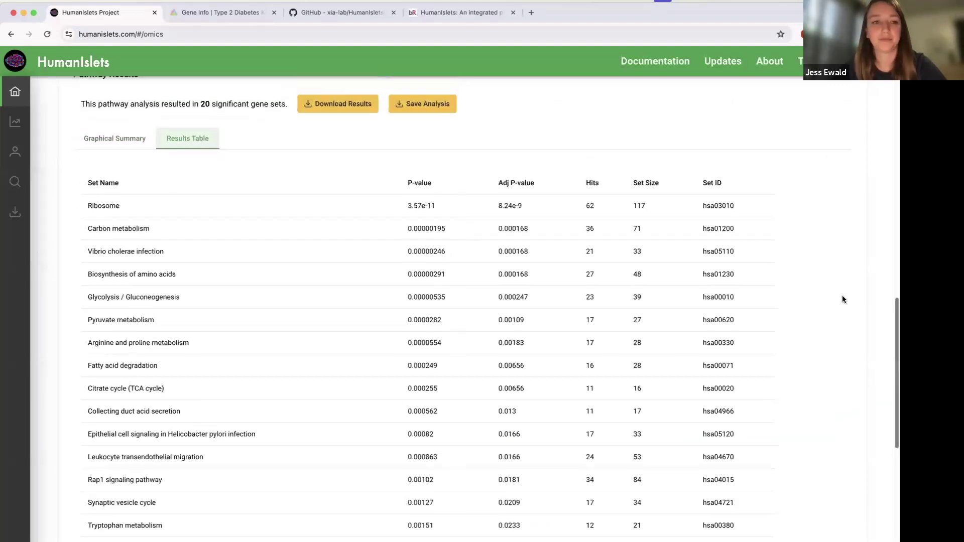
scroll(842, 296, "up", 5)
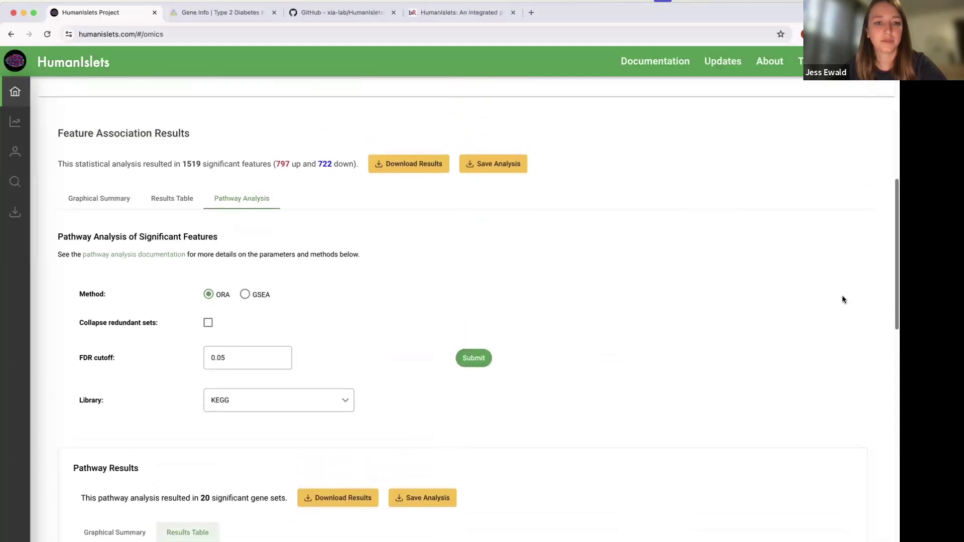
scroll(842, 299, "up", 4)
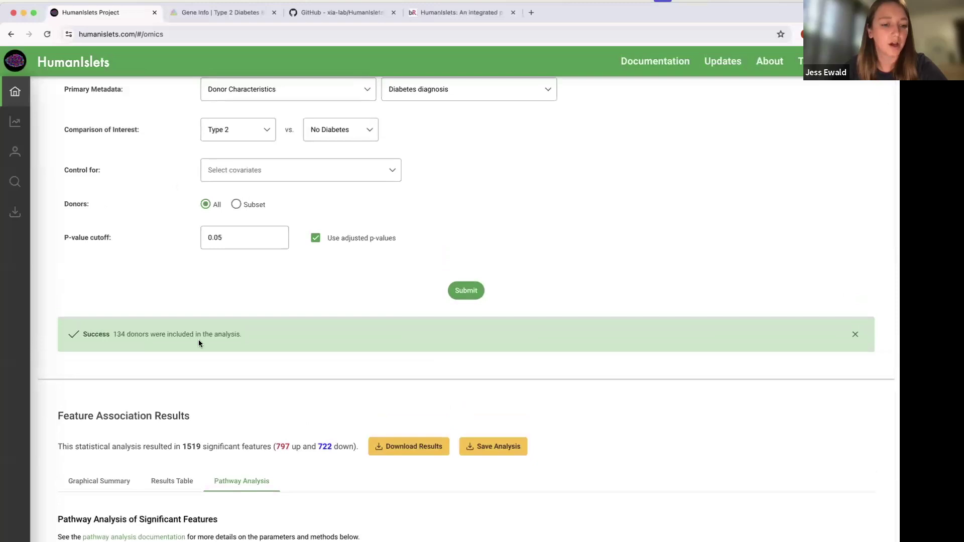
scroll(198, 340, "down", 2)
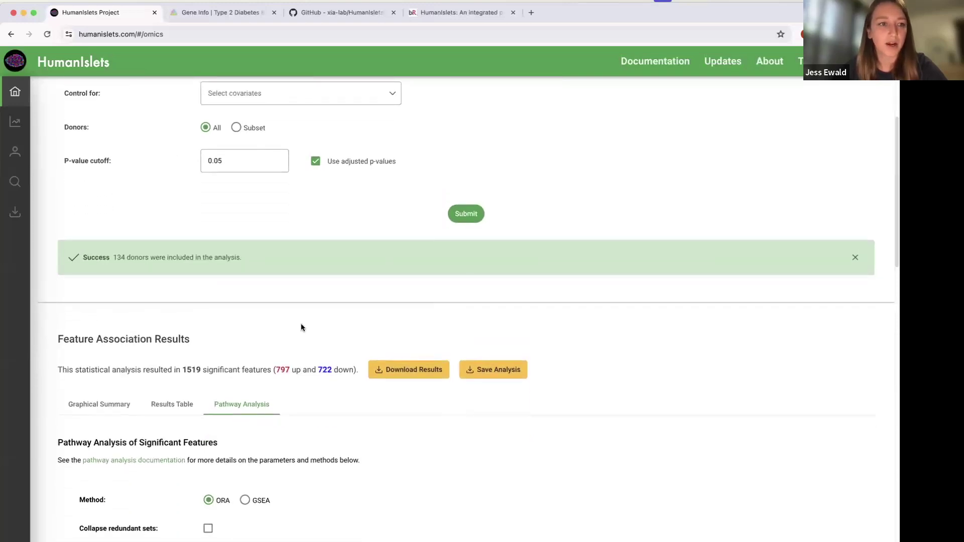
scroll(615, 357, "down", 2)
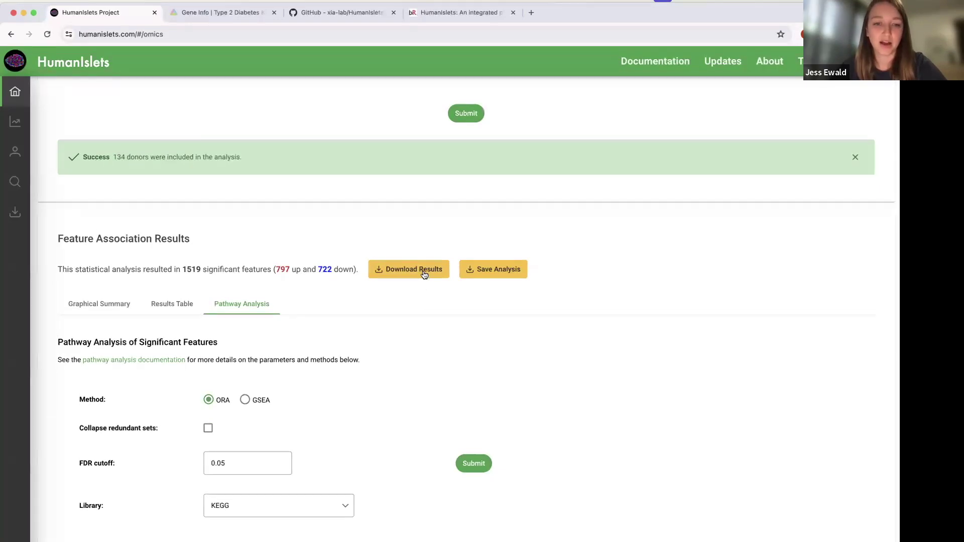
scroll(403, 350, "down", 8)
scroll(403, 371, "up", 8)
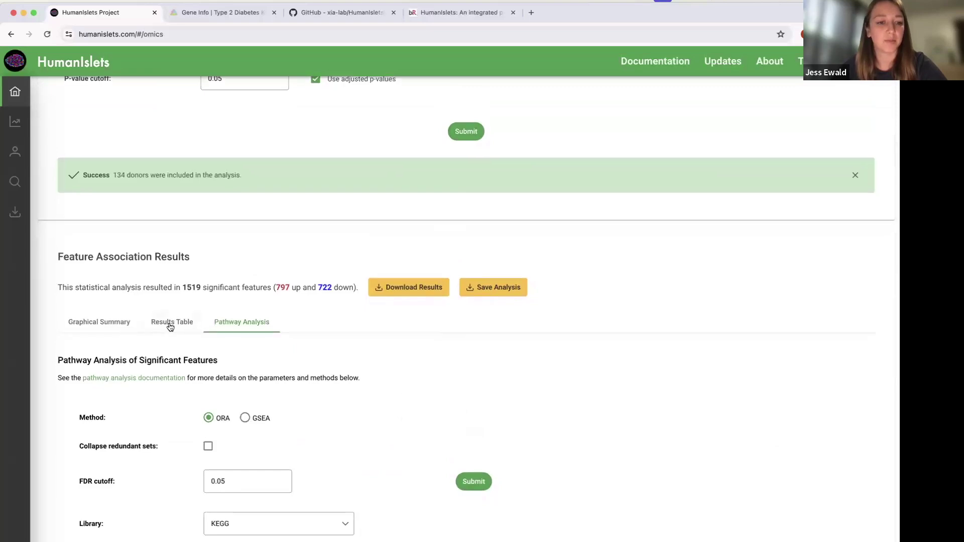
Show the feature association results table, then return to the pathway analysis and its results.
left_click(171, 324)
scroll(186, 374, "down", 3)
left_click(232, 142)
scroll(360, 337, "down", 3)
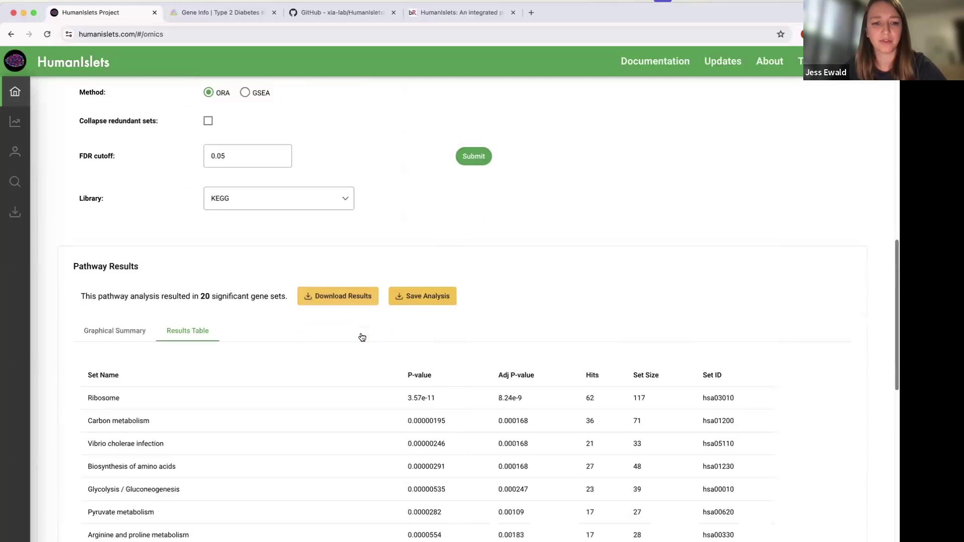
Save the feature association analysis and open its unzipped folder Saved_Analysis_2024-07-19T12-18-28 in Downloads.
scroll(359, 336, "up", 4)
scroll(359, 332, "up", 1)
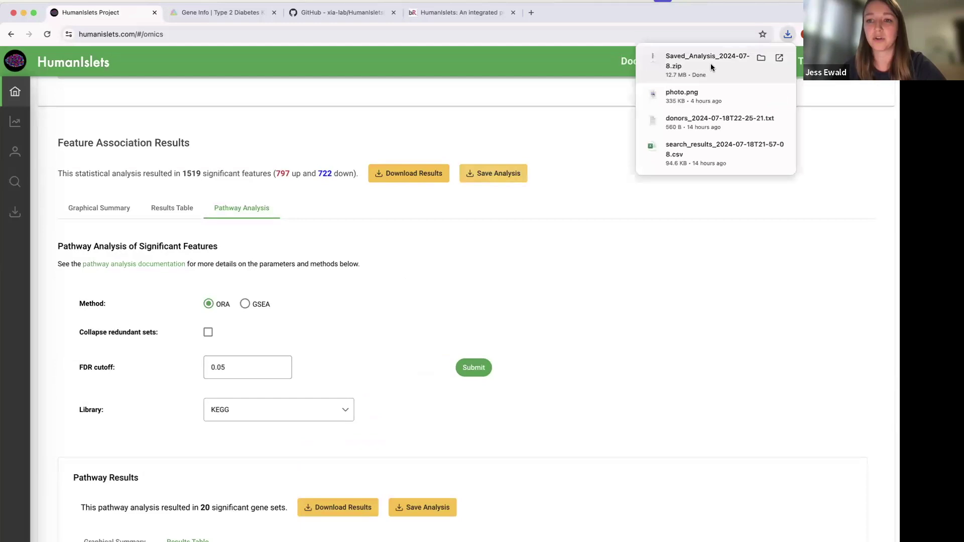
left_click(710, 64)
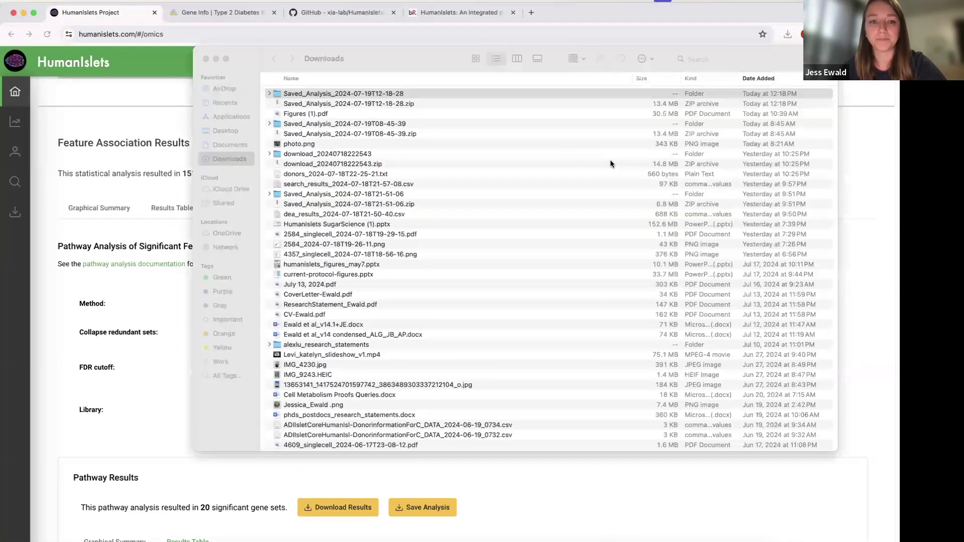
double_click(368, 93)
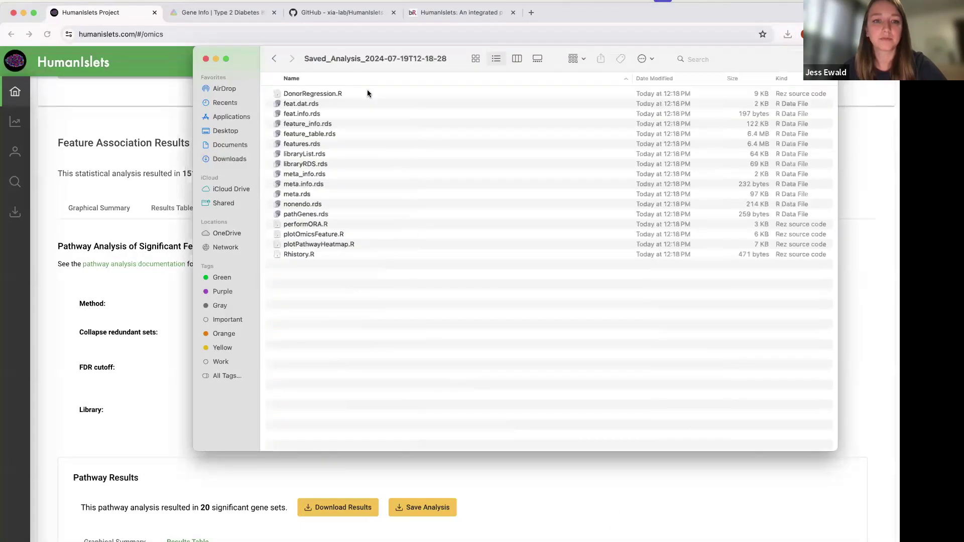
Review the saved R data files and the scripts DonorRegression.R, performORA.R, plotOmicsFeature.R and plotPathwayHeatmap.R.
left_click(309, 101)
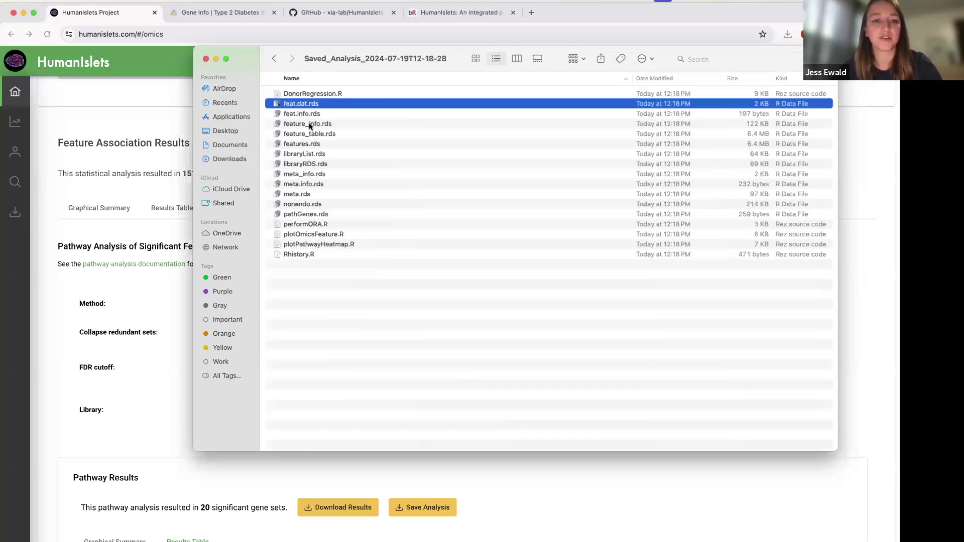
left_click(297, 214, "shift")
left_click(352, 269)
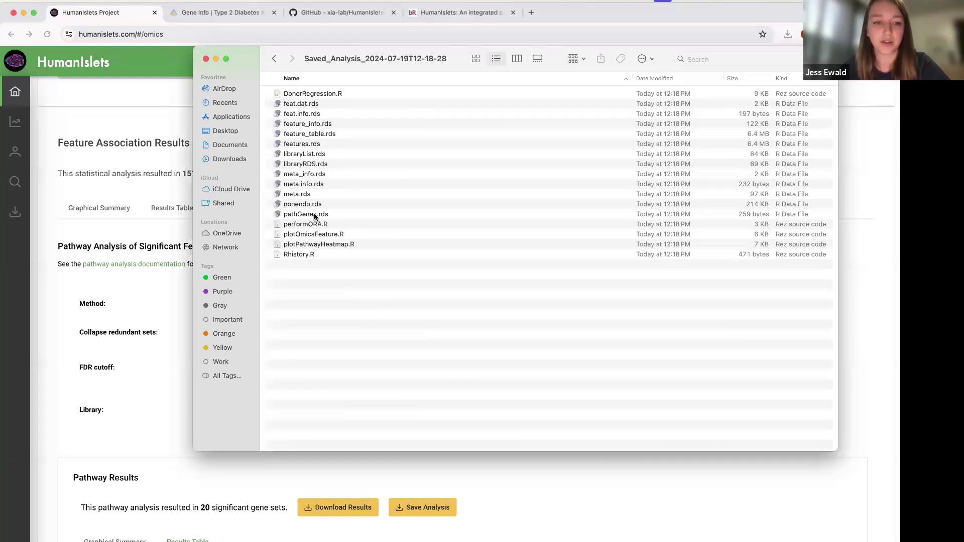
left_click(320, 93)
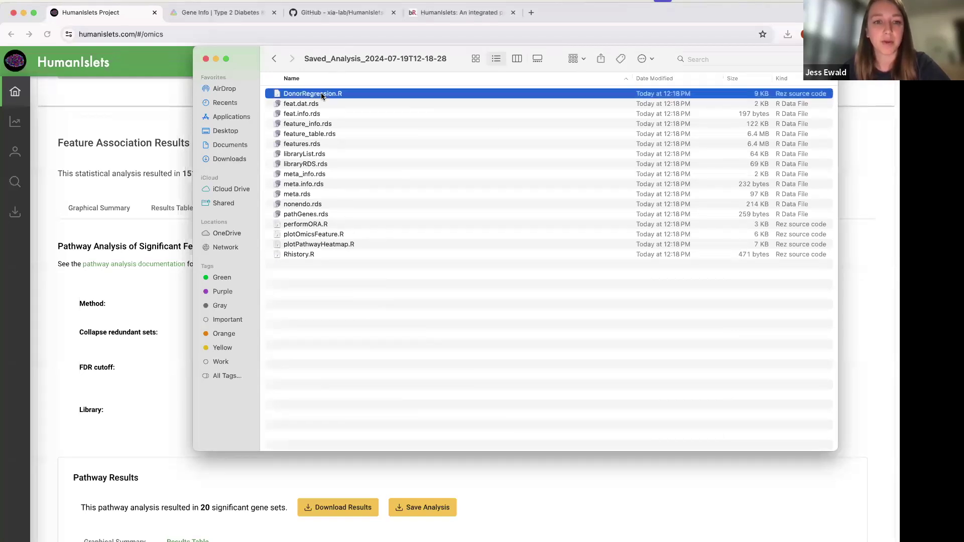
left_click(299, 224)
left_click(299, 233)
left_click(299, 244)
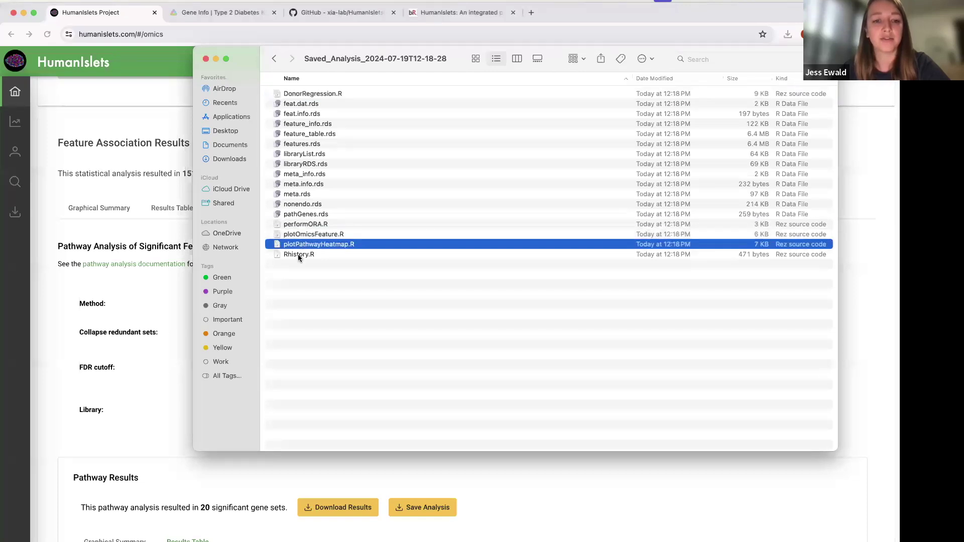
Open Rhistory.R in RStudio to examine the recorded function calls, then return to the browser and put away the folder window.
left_click(298, 254)
double_click(298, 255)
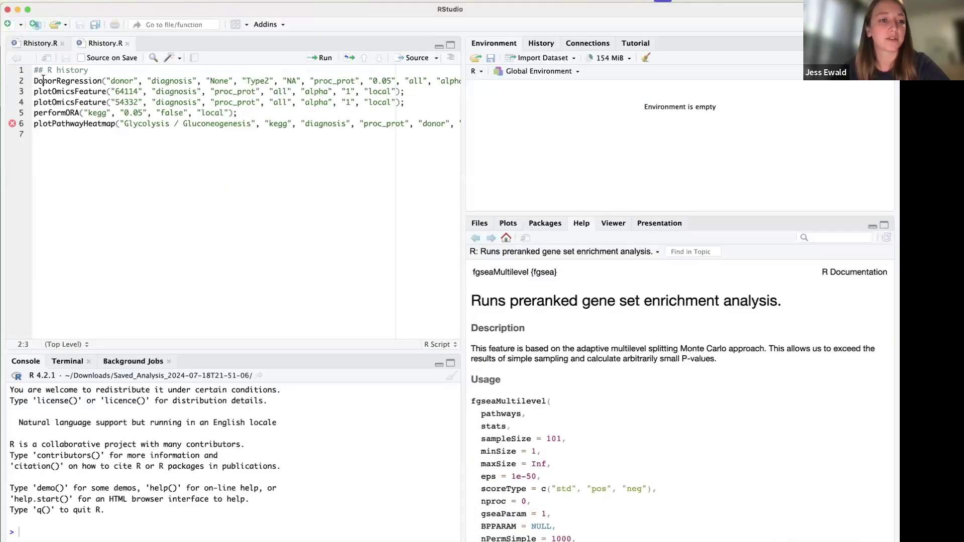
left_click(124, 81)
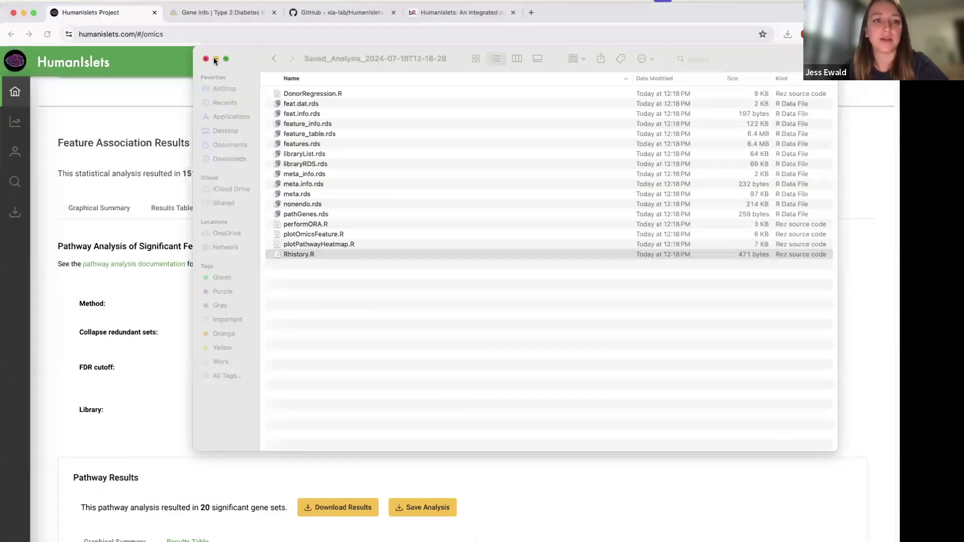
left_click(216, 59)
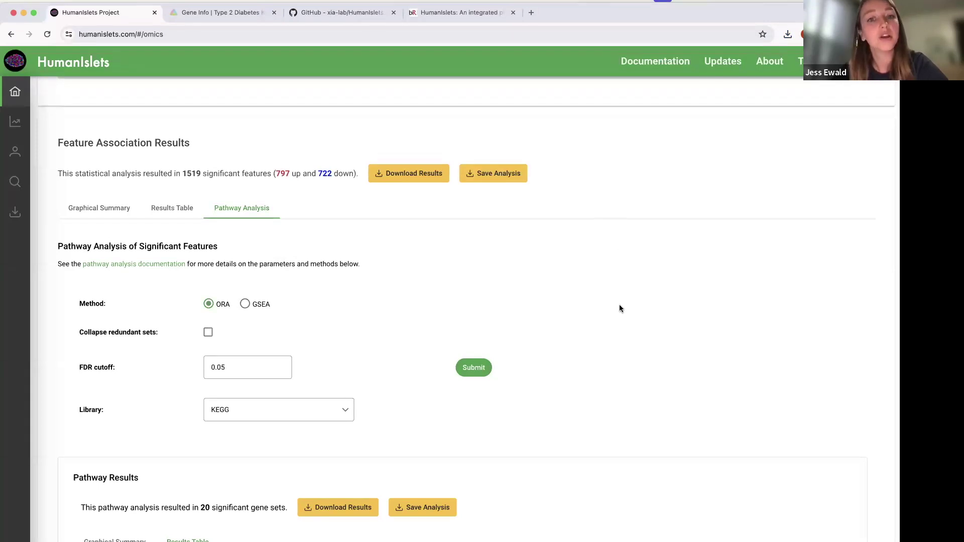
Go to the HumanIsletsR repository on GitHub and open its local_scripts folder to review the processing script directories.
scroll(620, 308, "down", 1)
scroll(620, 308, "up", 2)
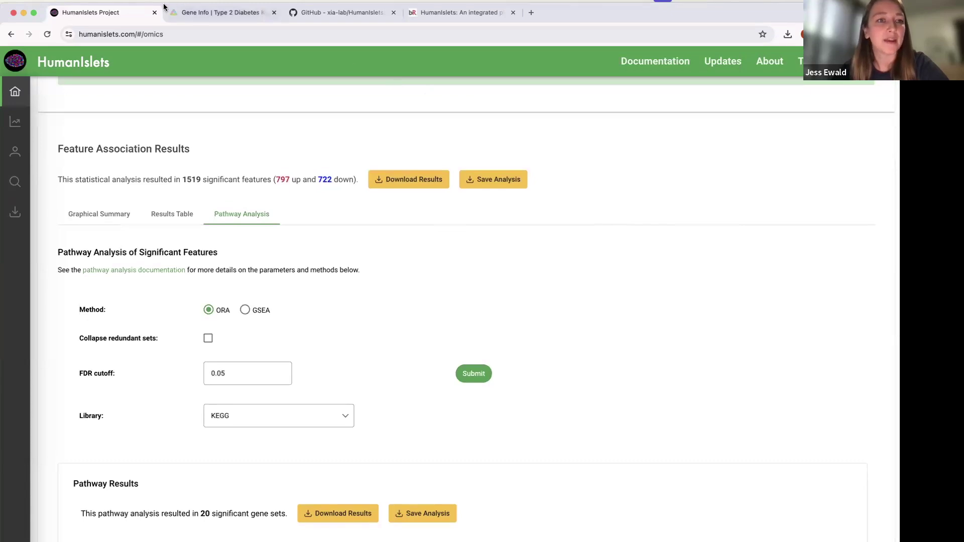
left_click_drag(165, 7, 161, 34)
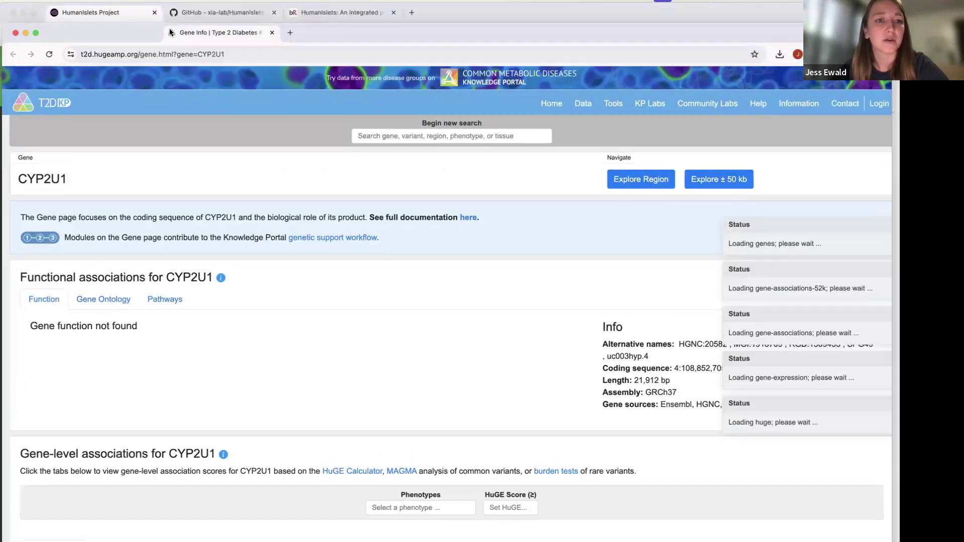
left_click(157, 31)
left_click(221, 13)
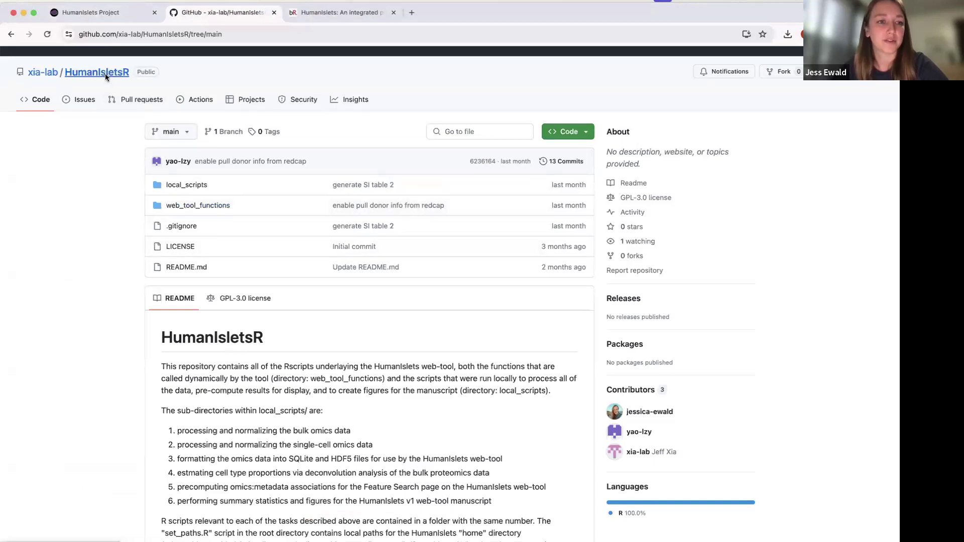
left_click(190, 186)
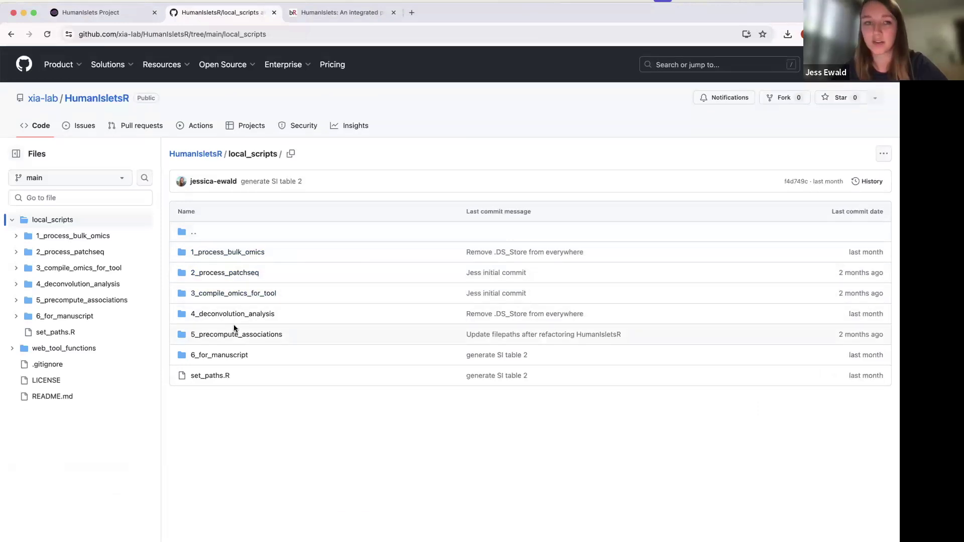
Return to the Omics View and review the available omics types and donor characteristic metadata options without changing the selections.
left_click(119, 11)
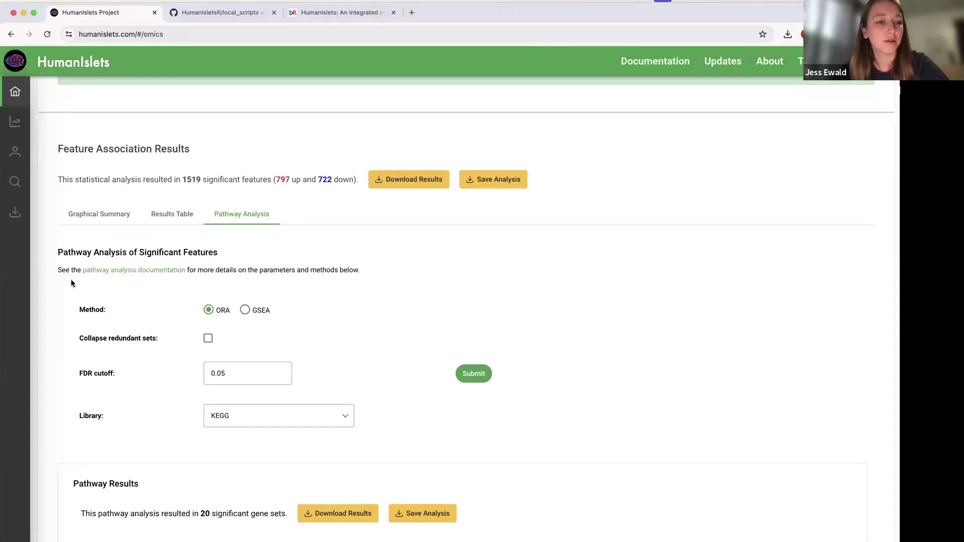
scroll(71, 280, "up", 5)
scroll(71, 283, "up", 4)
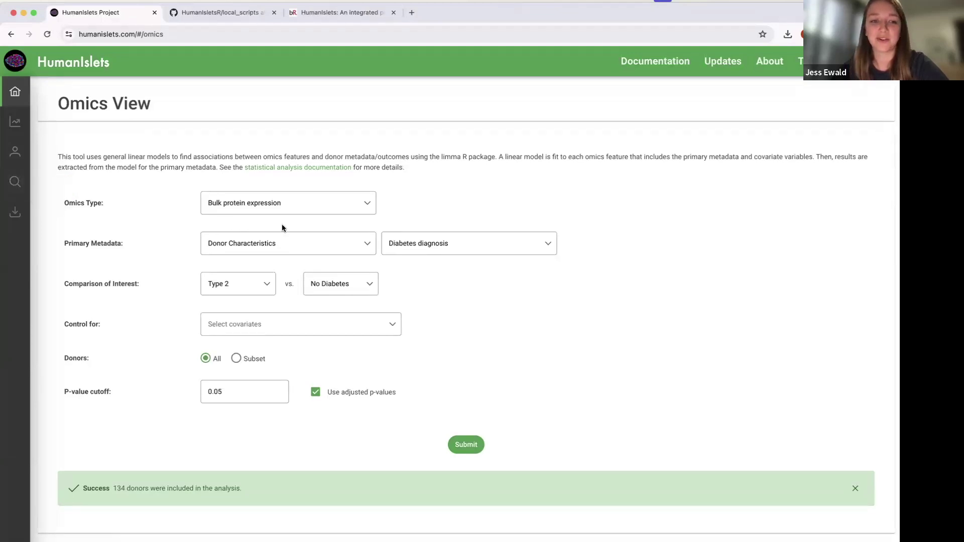
left_click(334, 205)
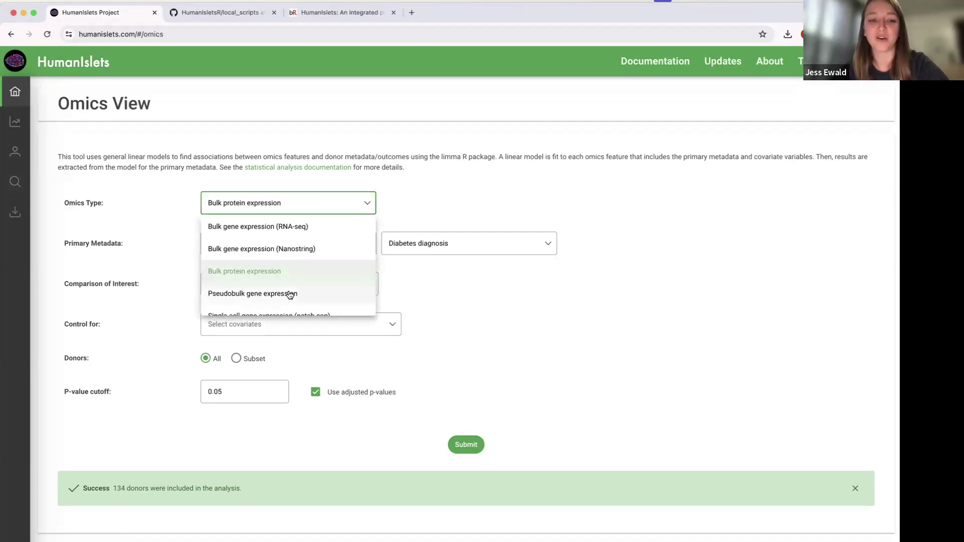
scroll(314, 258, "down", 1)
scroll(315, 258, "up", 1)
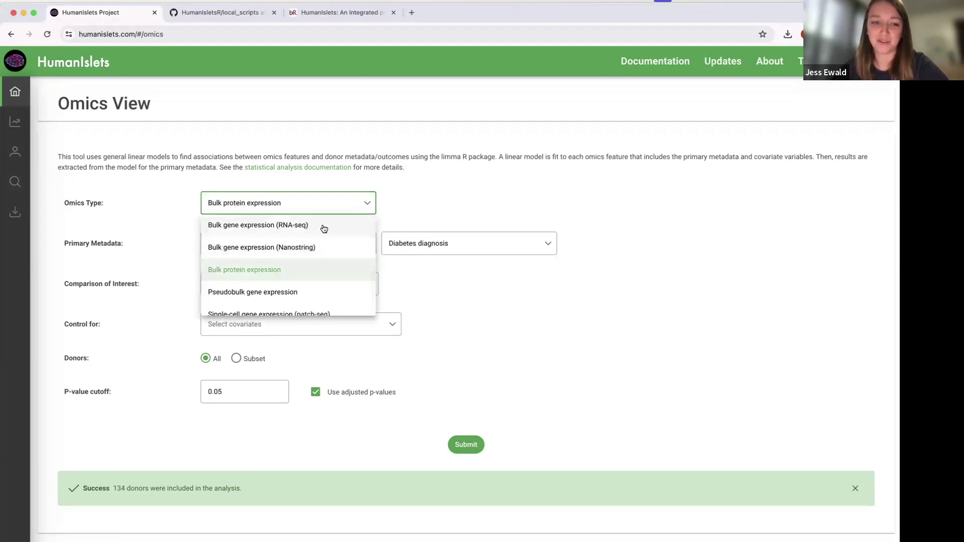
left_click(431, 246)
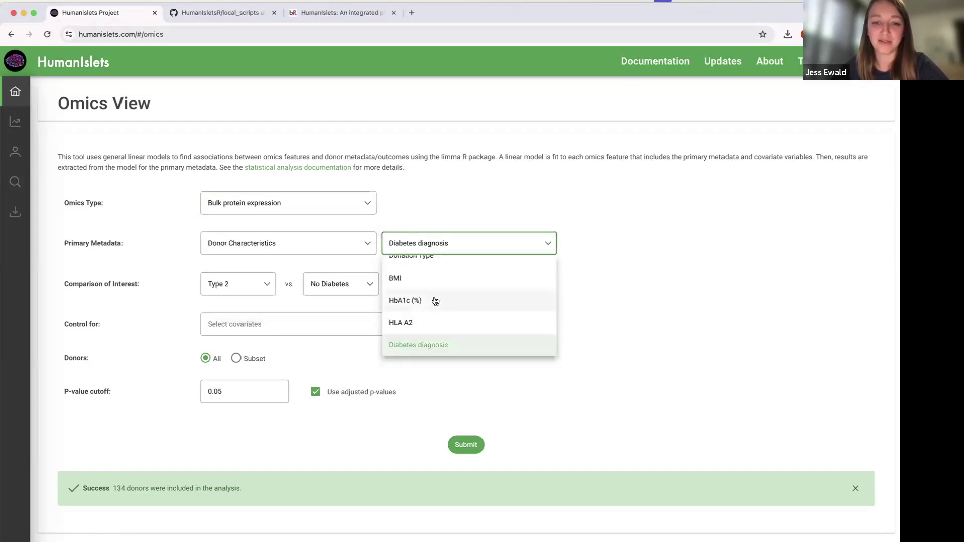
left_click(617, 305)
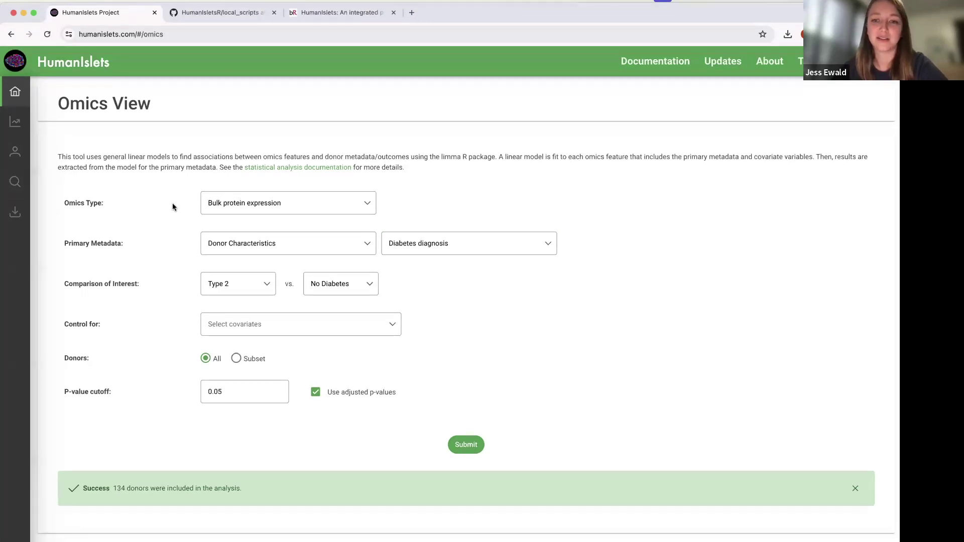
Open the Feature View and search for the gene SLC30A8 (Entrez: 169026 - solute carrier family 30 member 8).
left_click(15, 182)
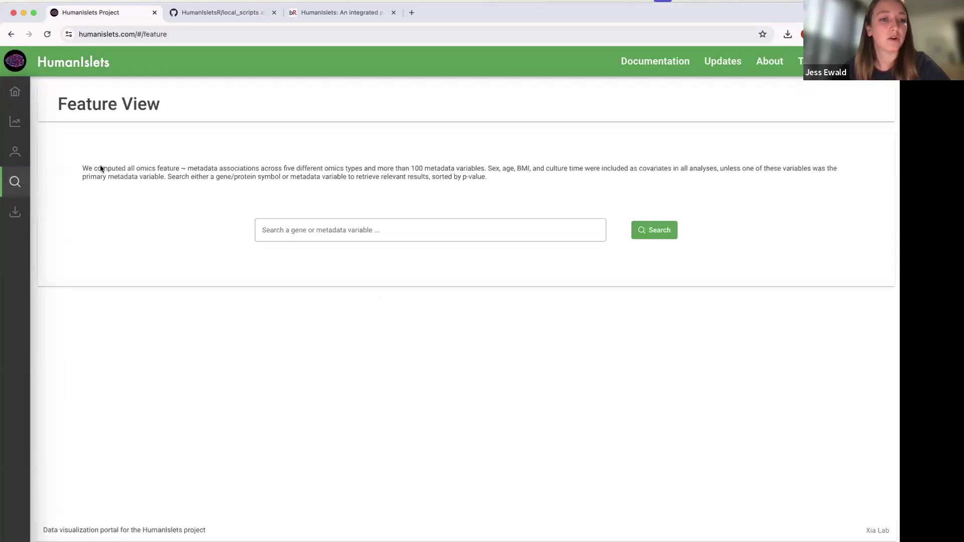
left_click(311, 225)
type("SLC")
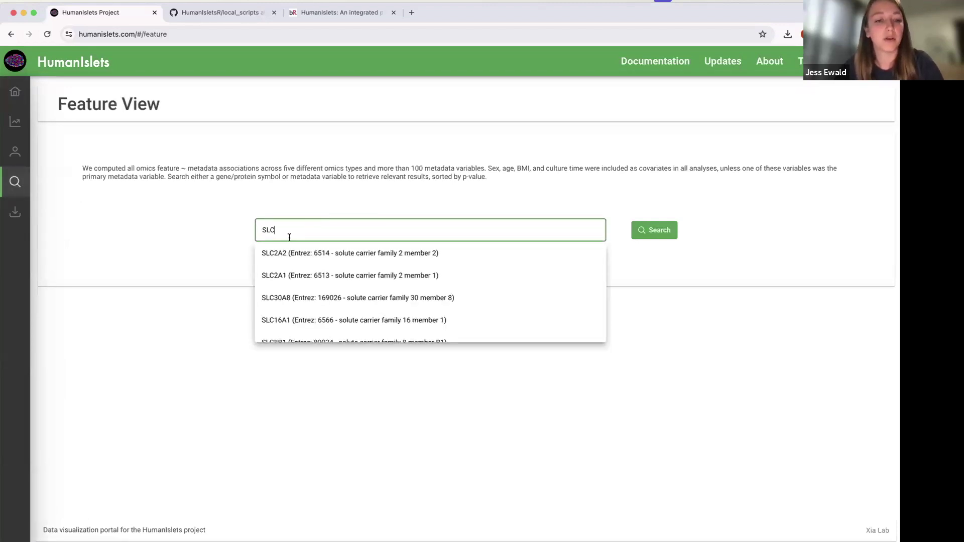
left_click(351, 299)
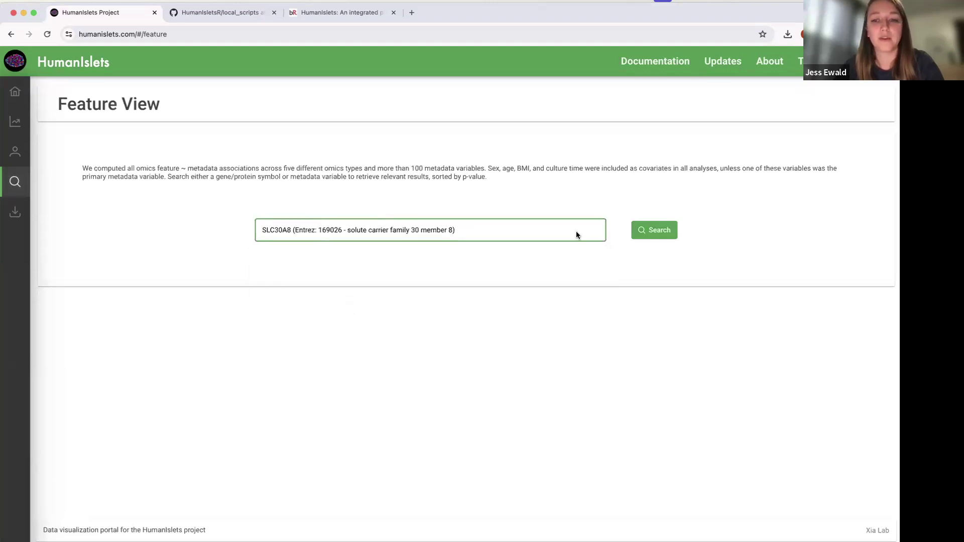
left_click(668, 236)
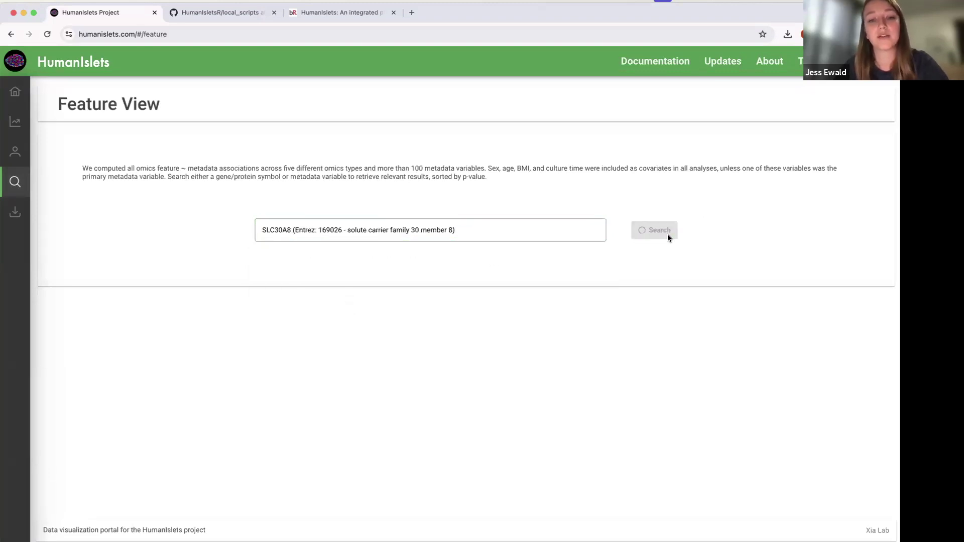
Review the SLC30A8 association results, view the bulk protein expression plot for Corrected diabetes status, Type2-None, and close it.
scroll(495, 286, "down", 1)
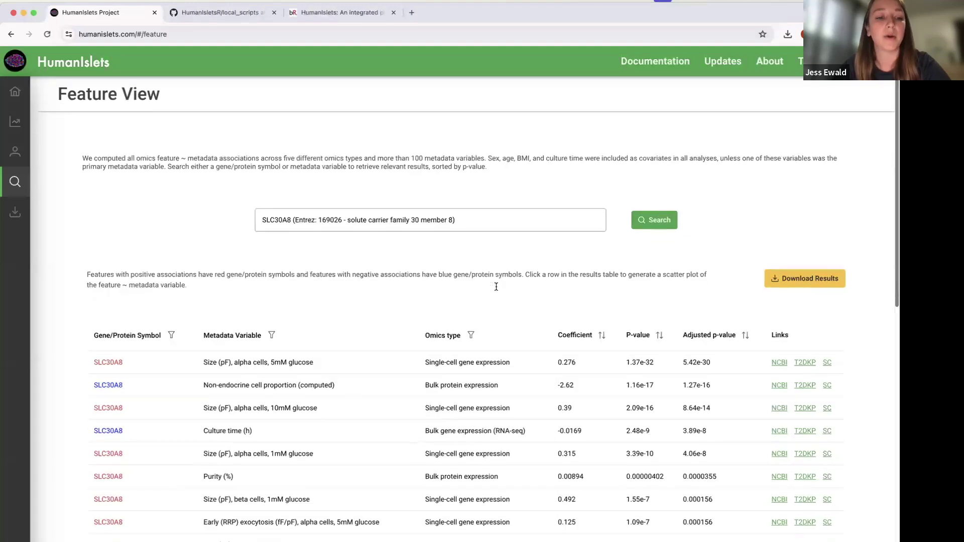
scroll(395, 288, "down", 1)
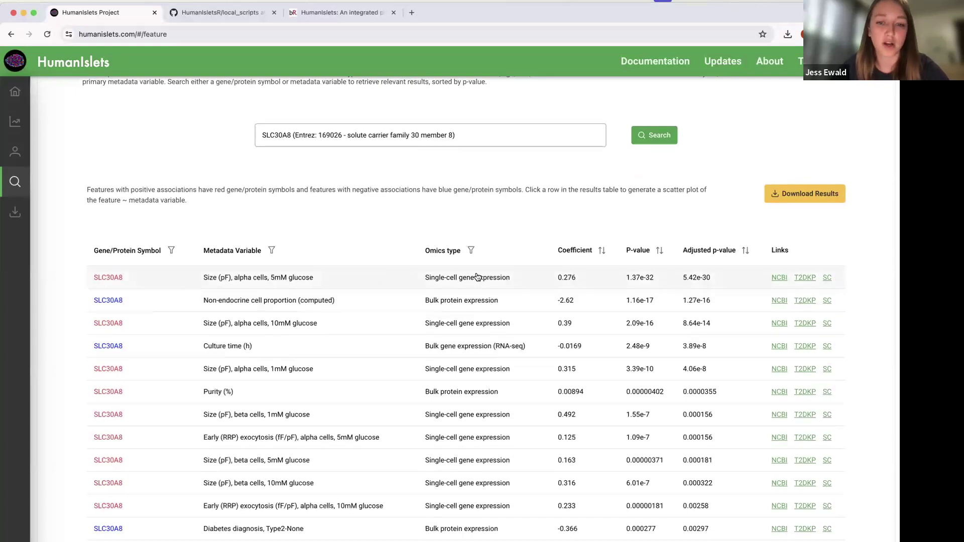
scroll(323, 306, "down", 1)
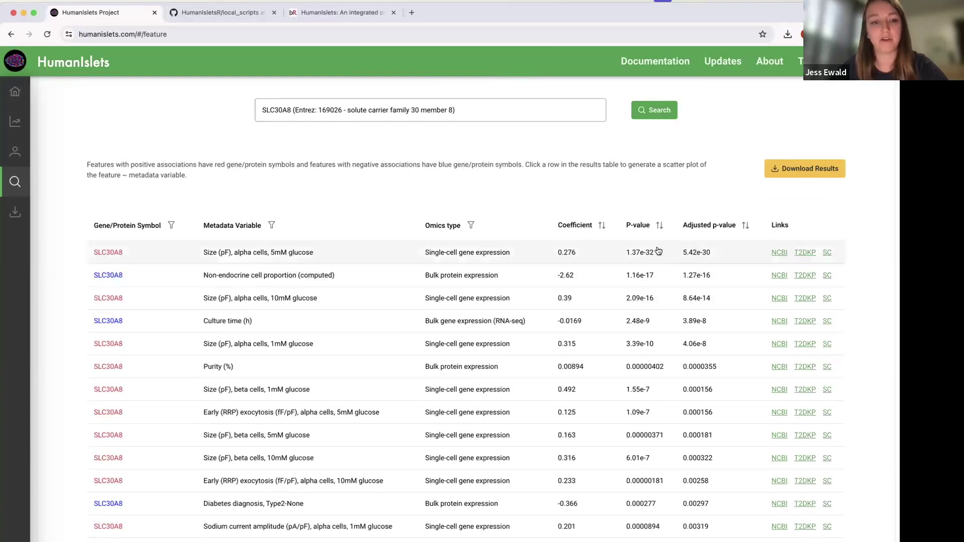
scroll(396, 215, "down", 1)
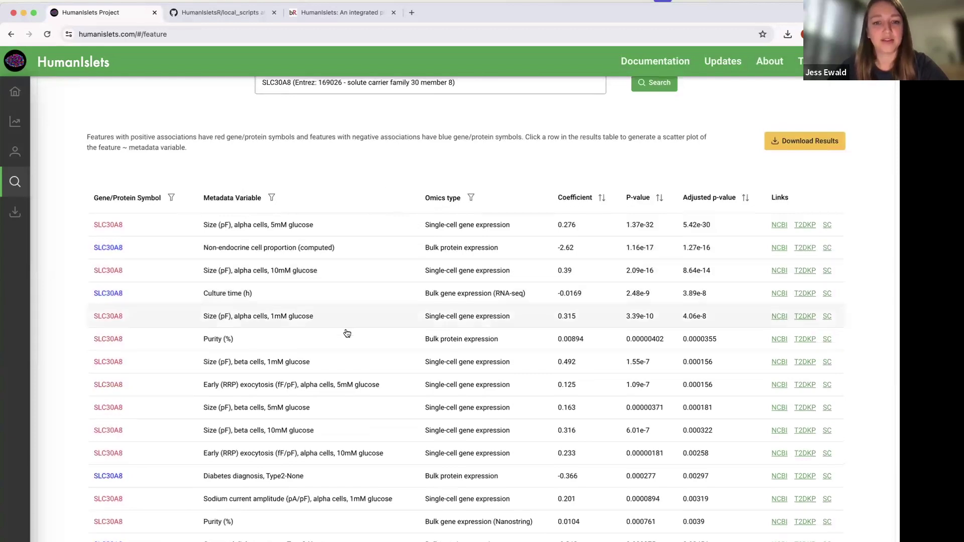
scroll(347, 333, "down", 1)
scroll(347, 333, "down", 1)
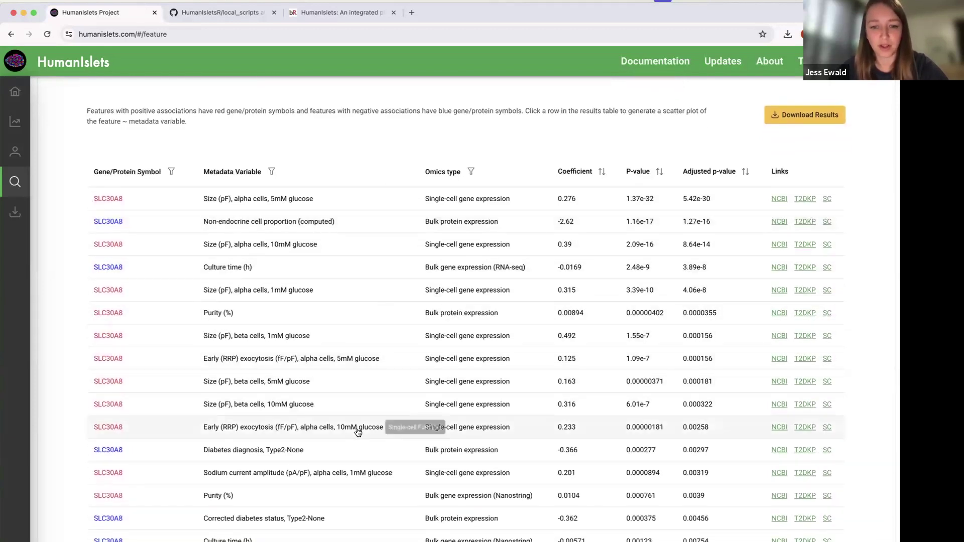
scroll(358, 434, "down", 2)
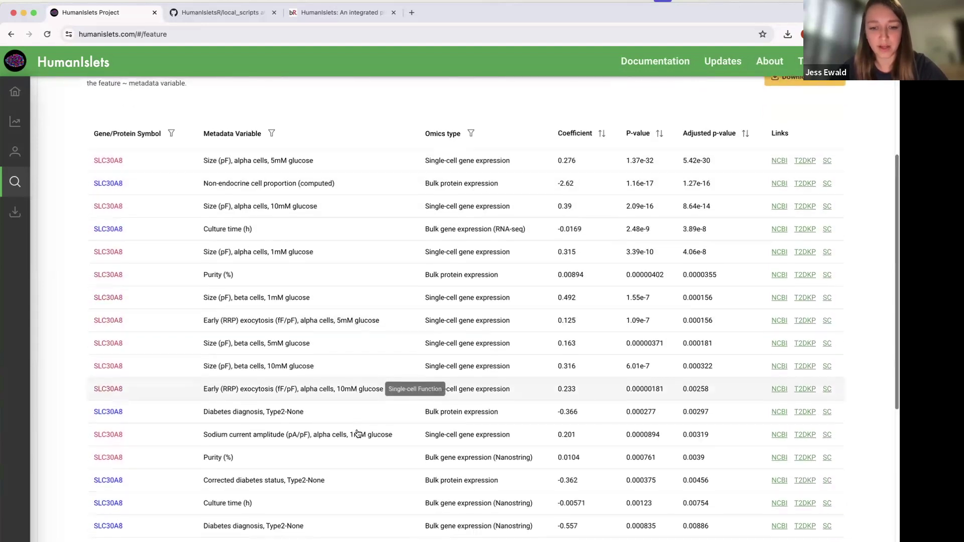
left_click(356, 479)
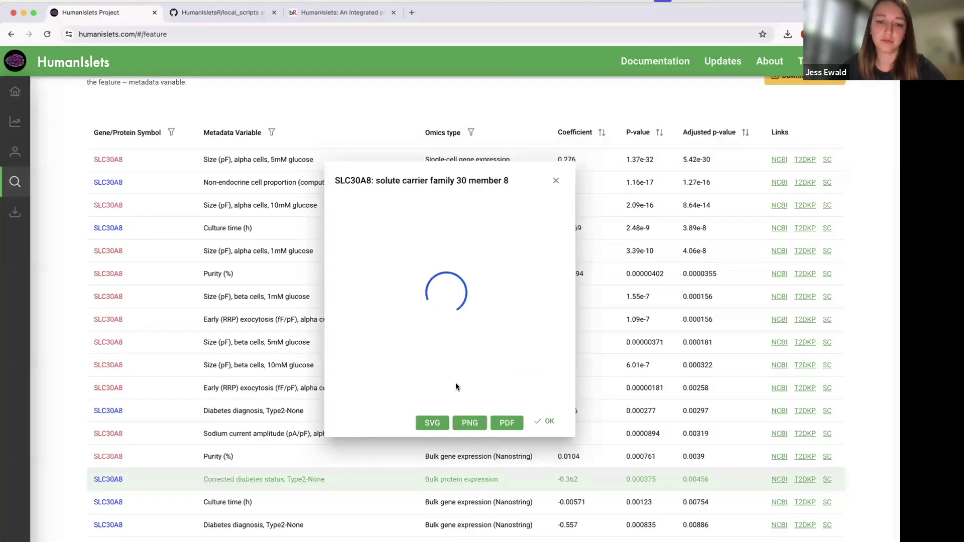
left_click(548, 423)
Replace the gene query with the metadata variable Stimulation index (2.8->16.7 mM glucose) [Static Insulin Secretion] and search for its associated features.
scroll(778, 291, "up", 2)
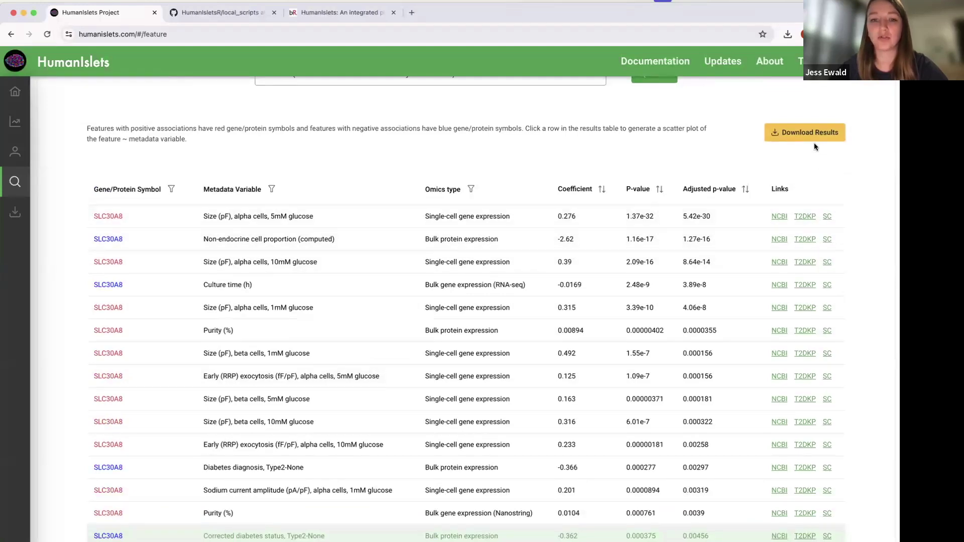
scroll(600, 179, "up", 2)
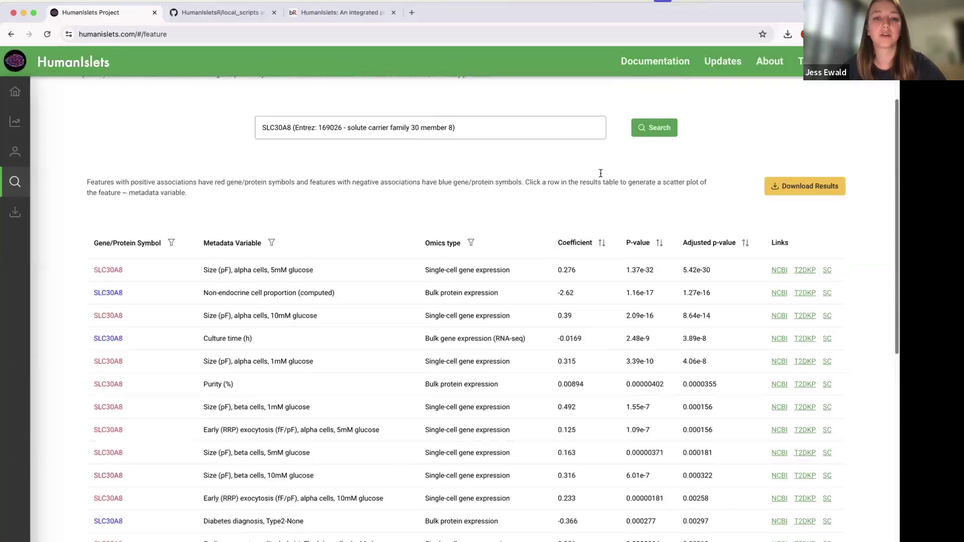
left_click(413, 123)
key("super+a")
key("BackSpace")
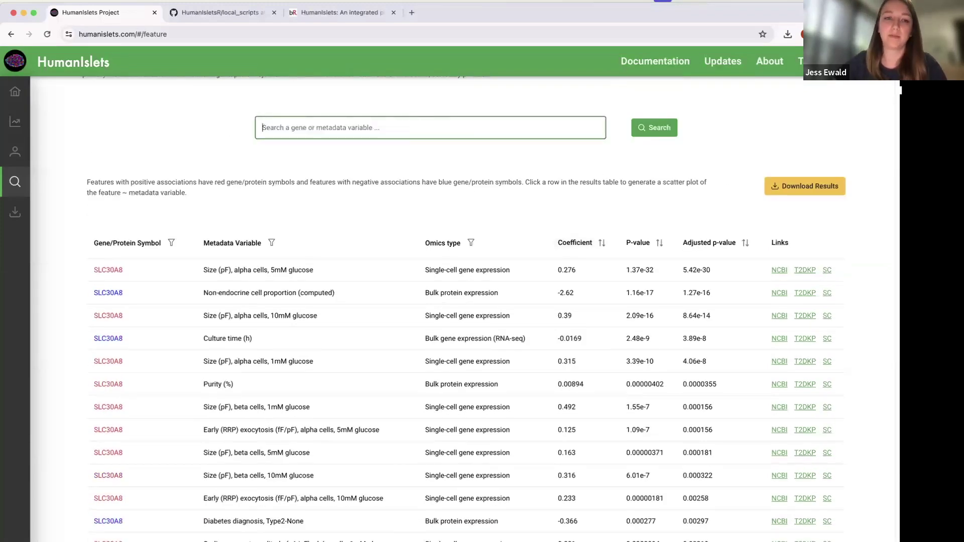
type("ins")
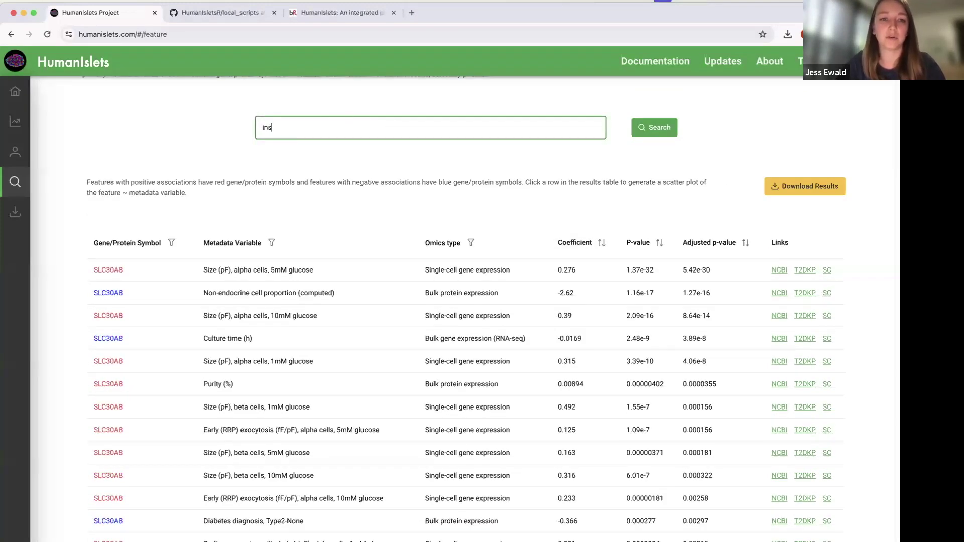
type("uline")
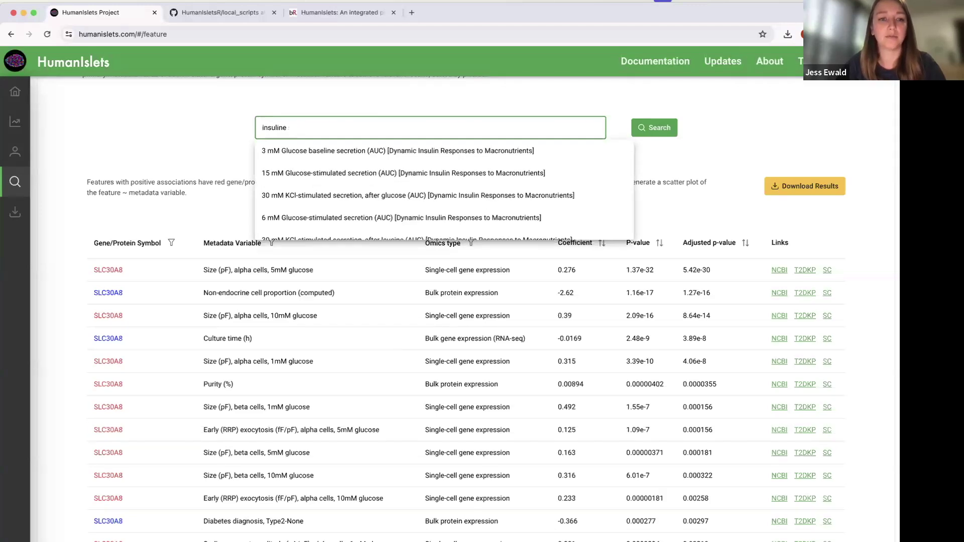
type(" sec secre")
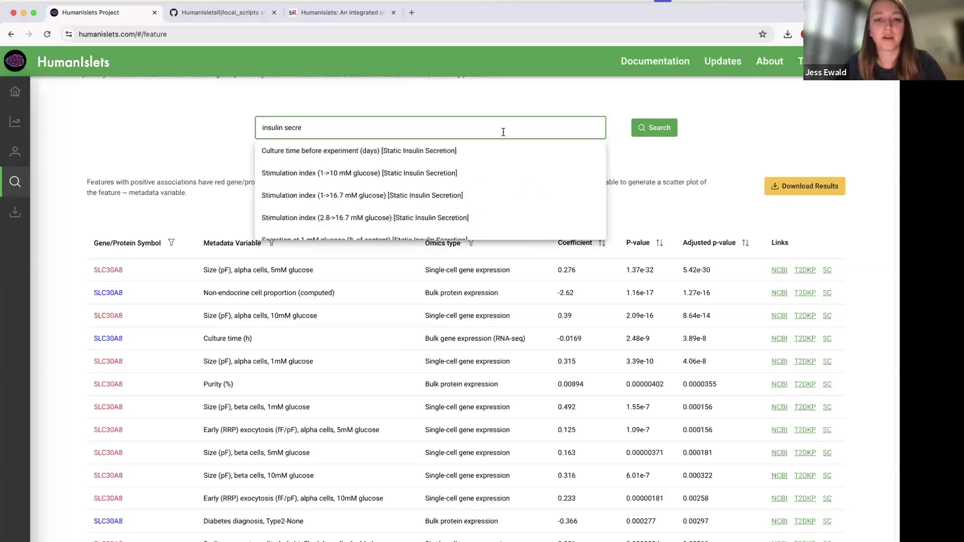
scroll(434, 190, "down", 1)
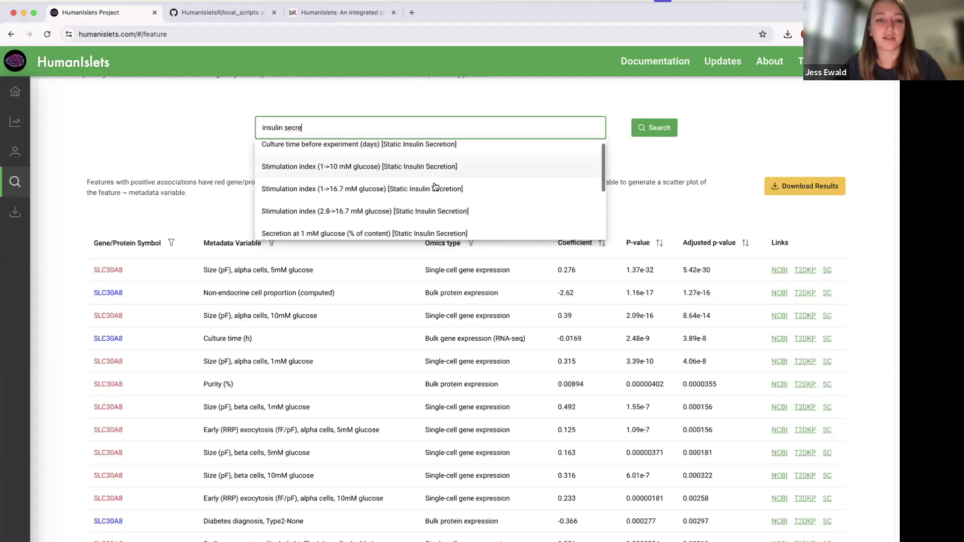
left_click(426, 213)
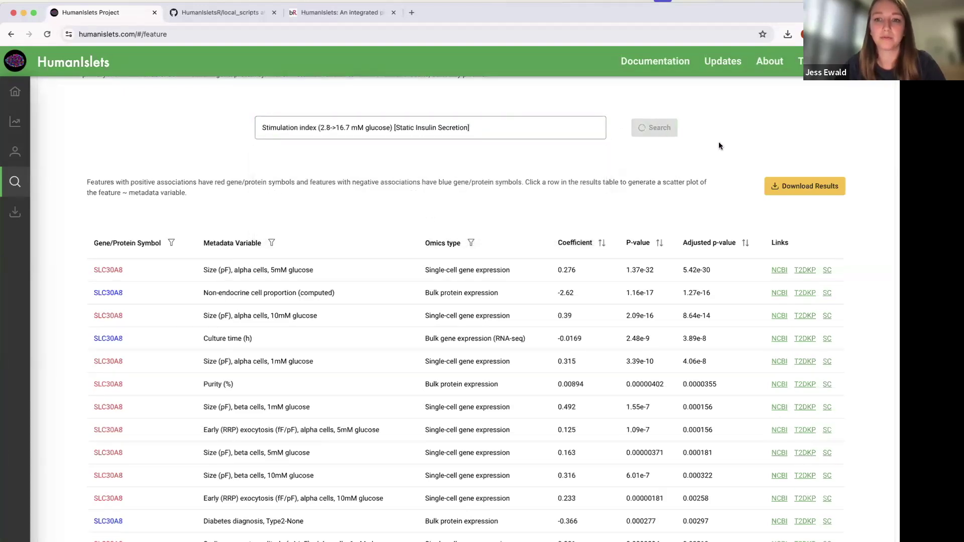
scroll(718, 145, "up", 3)
scroll(718, 141, "up", 2)
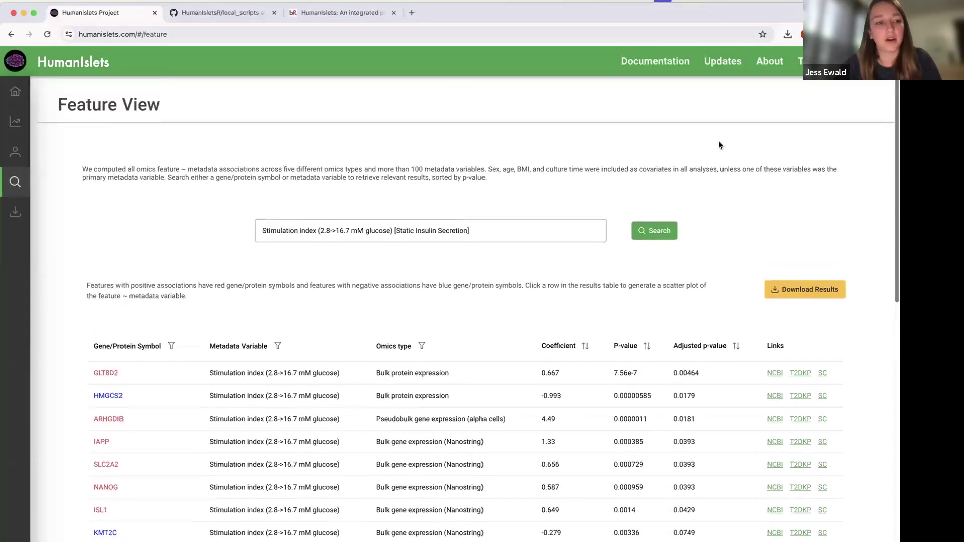
Go to the Donor View and review the donor information and the HbA1c, age and BMI distributions for donor R117.
left_click(16, 158)
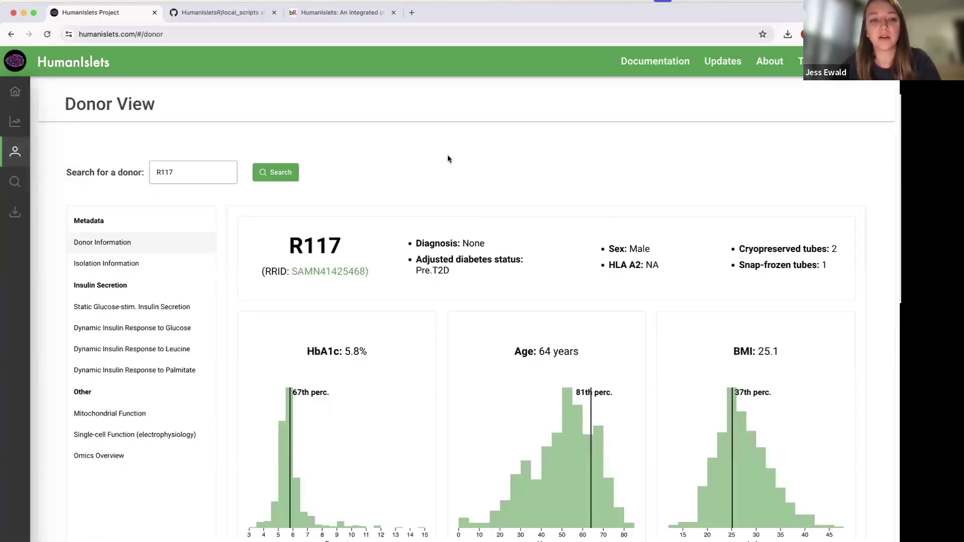
left_click(173, 173)
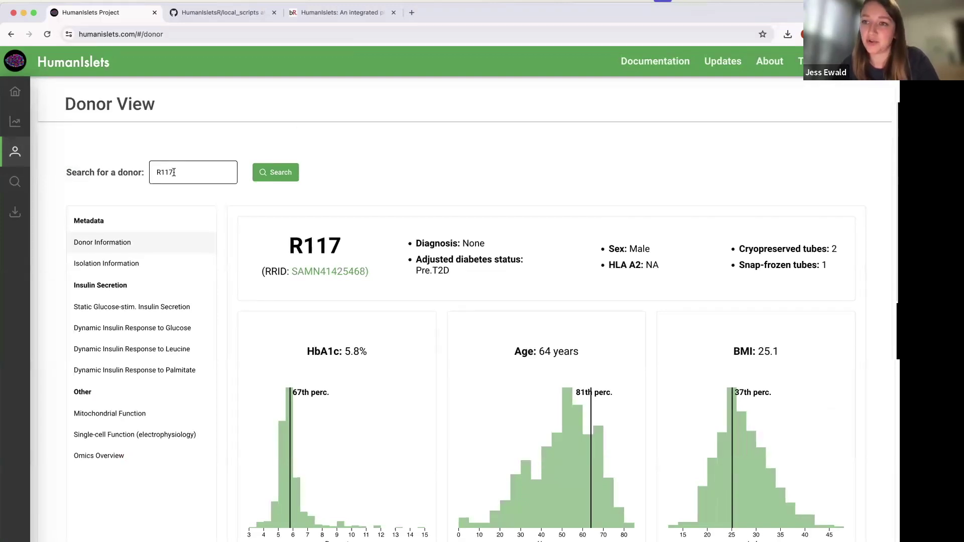
scroll(71, 308, "down", 1)
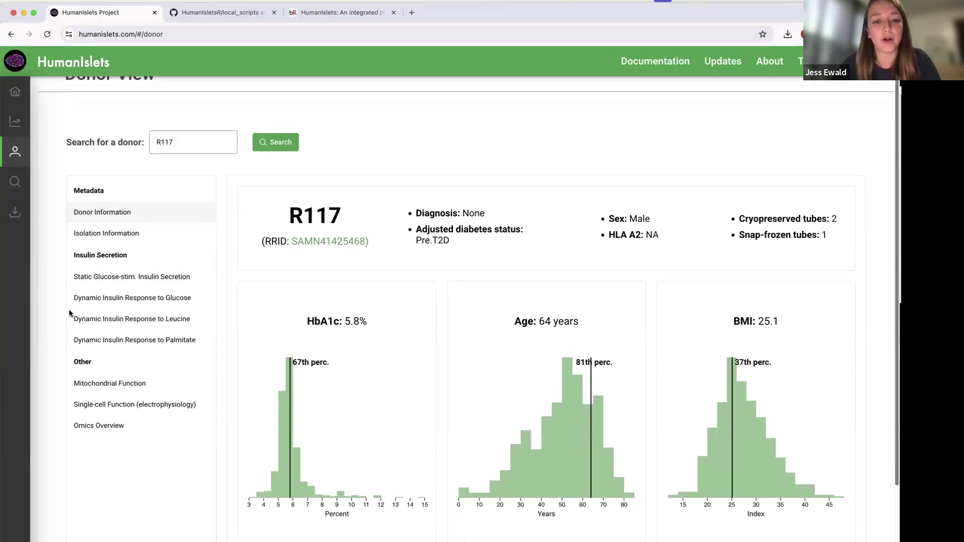
scroll(63, 303, "down", 1)
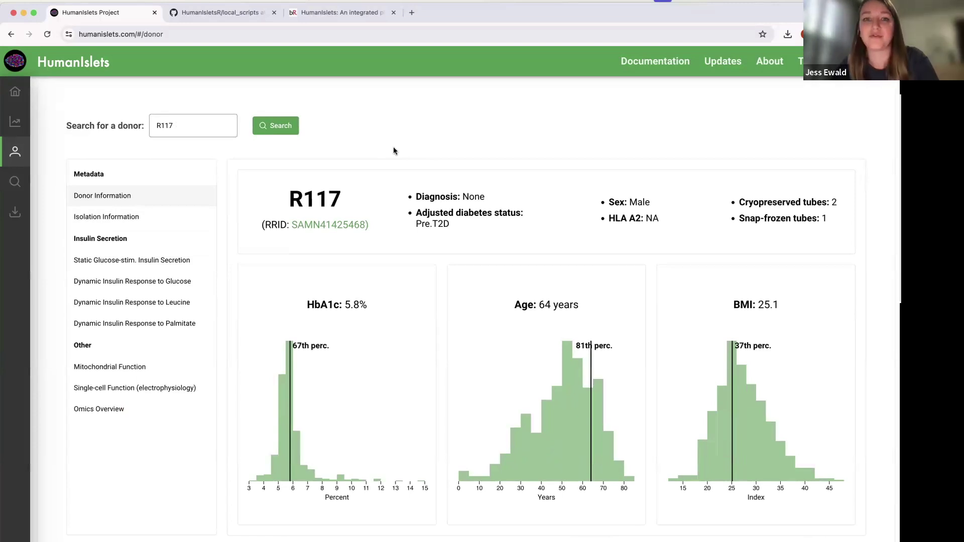
scroll(393, 149, "down", 1)
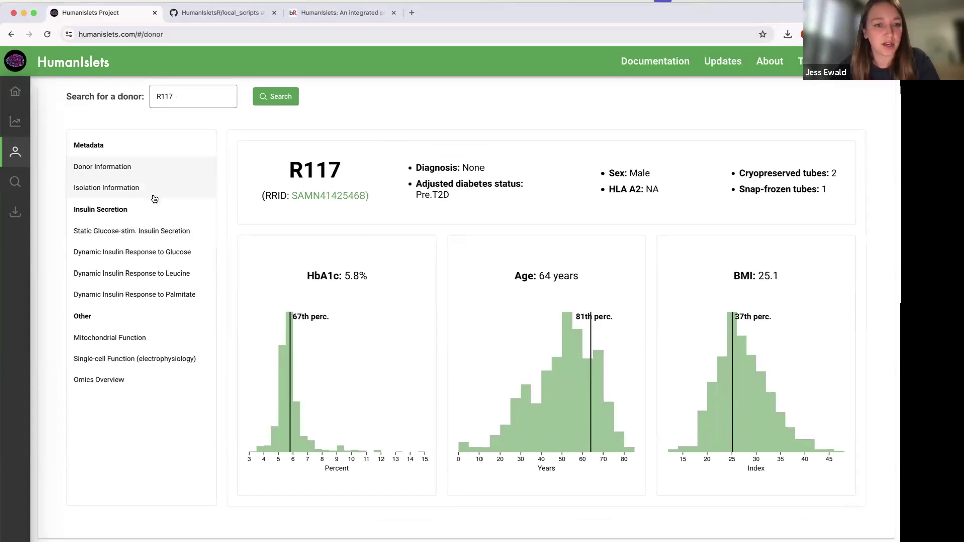
scroll(150, 496, "down", 1)
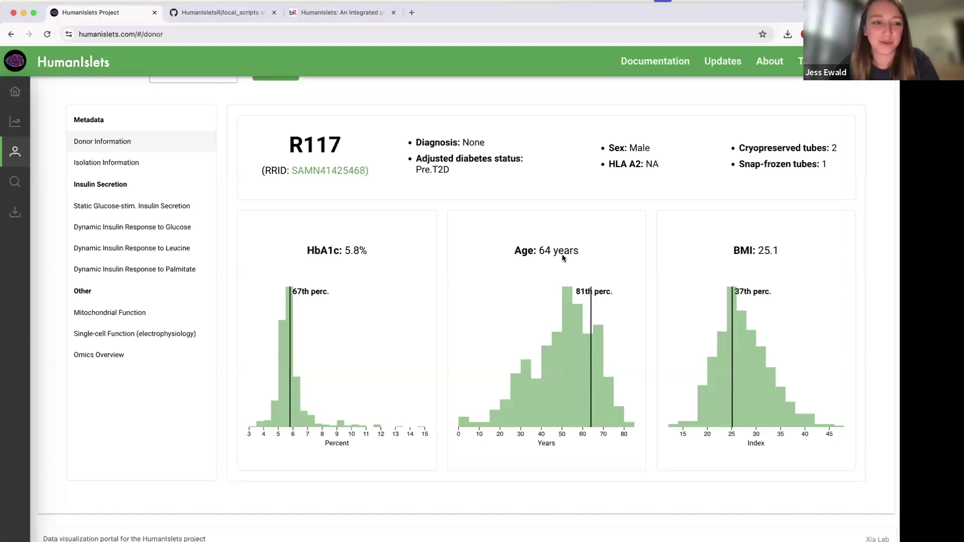
Show donor R117's isolation information with the Purity distribution and the pre-distribution image of the dithizone-stained islets.
left_click(123, 166)
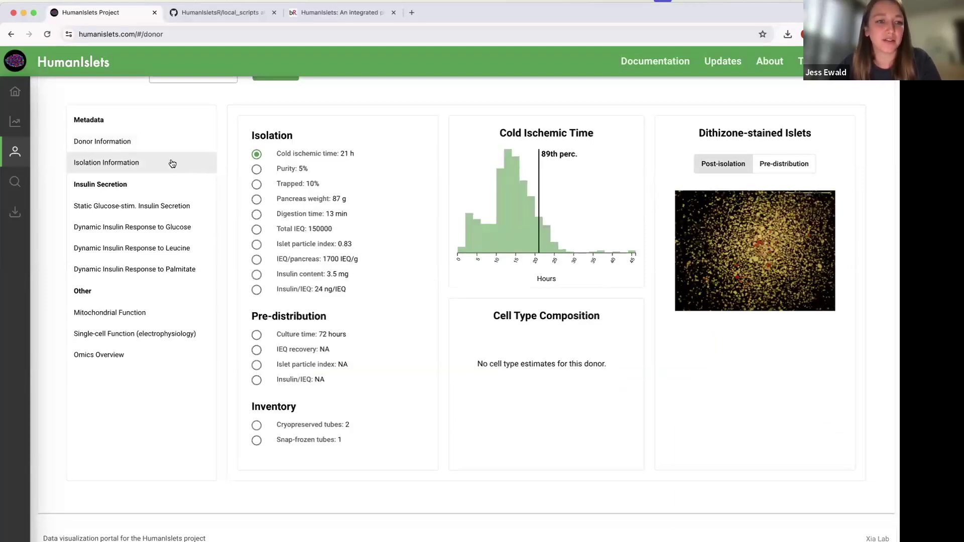
scroll(172, 164, "up", 1)
left_click(262, 185)
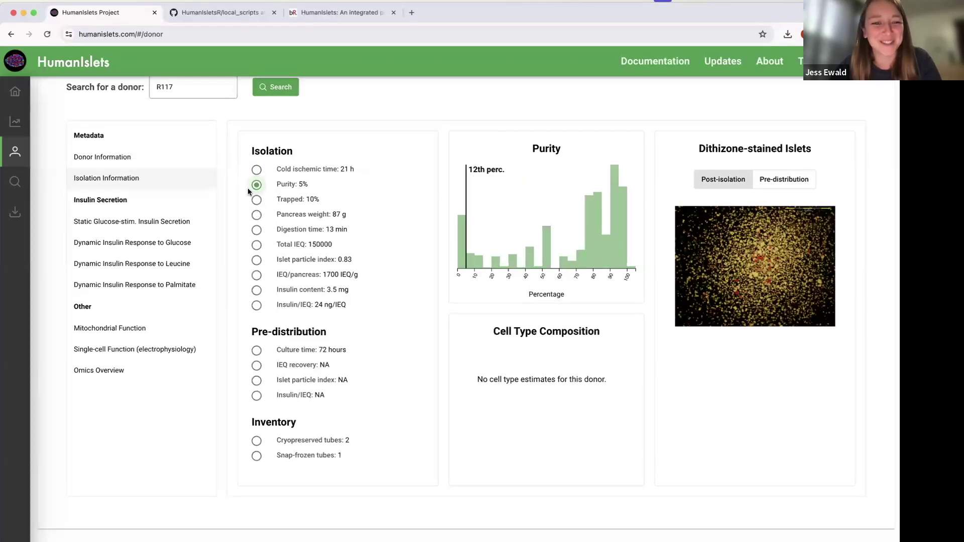
left_click(257, 203)
left_click(261, 186)
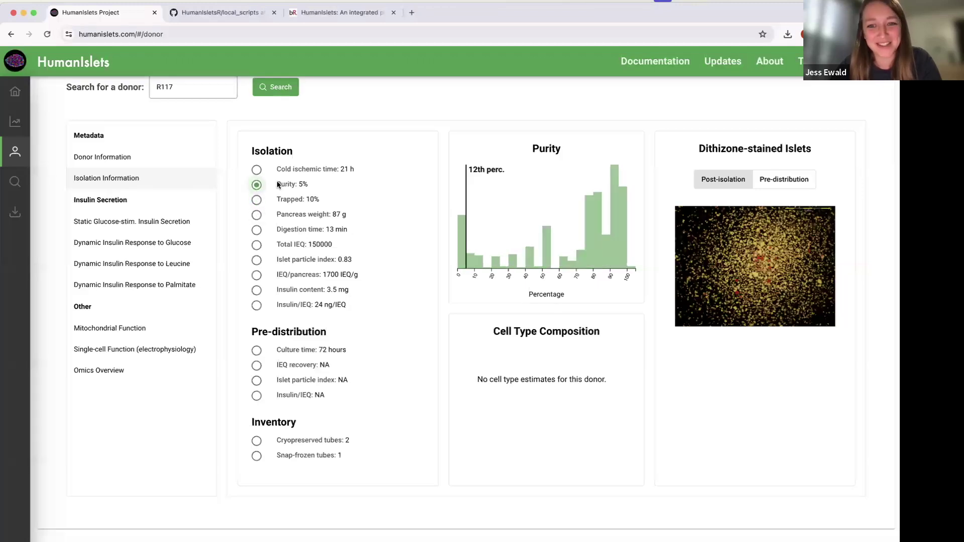
left_click(786, 180)
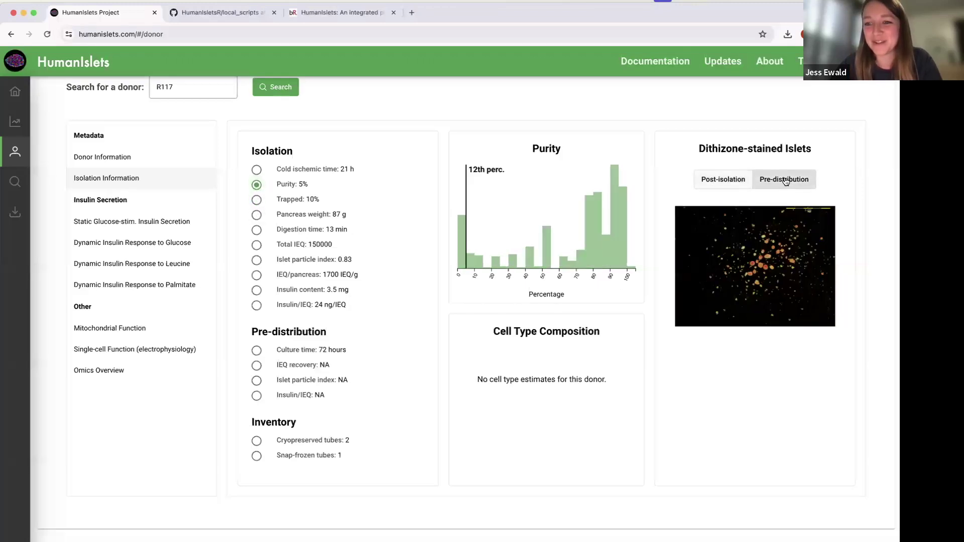
Search for donor R260 and review its isolation information, purity, cell type composition and islet image.
scroll(498, 231, "up", 2)
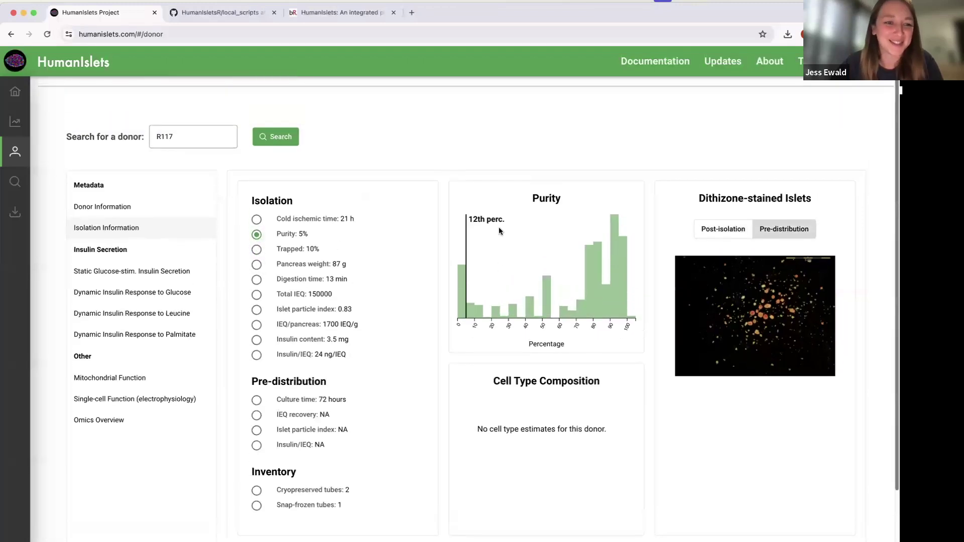
left_click(178, 136)
key("BackSpace")
key("BackSpace")
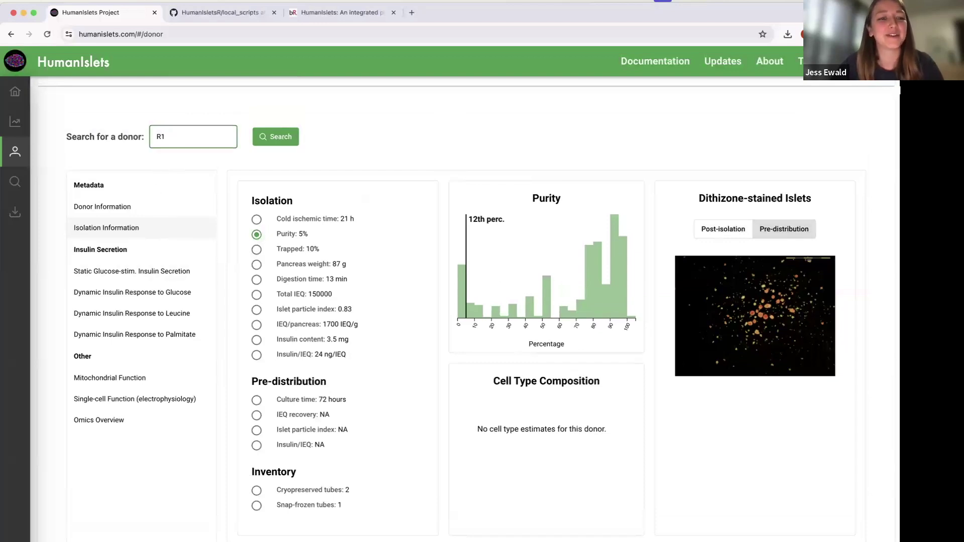
type("260")
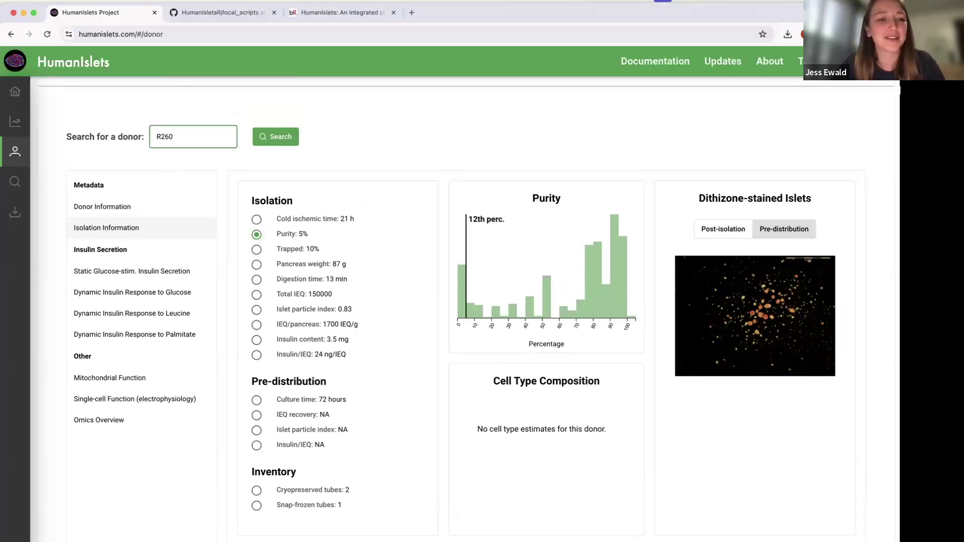
key("Return")
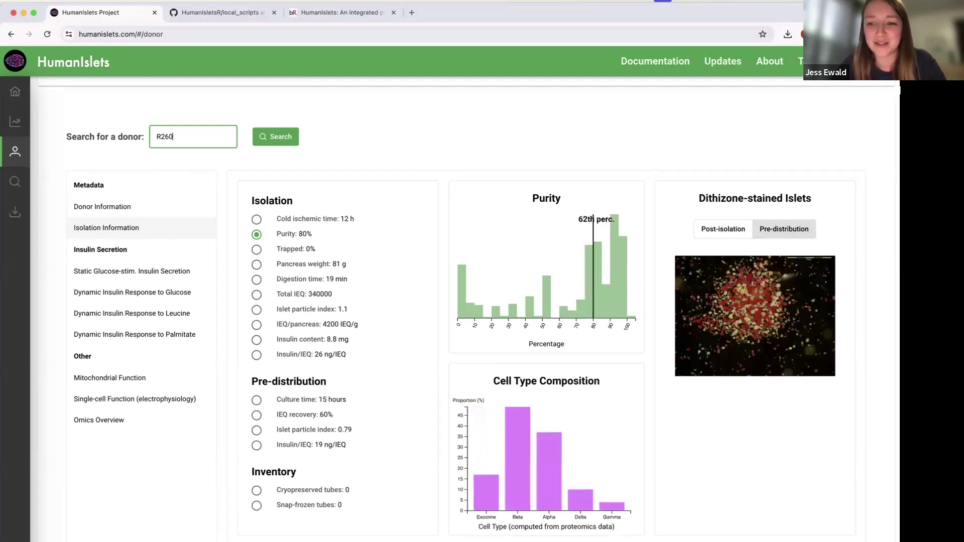
scroll(103, 316, "down", 3)
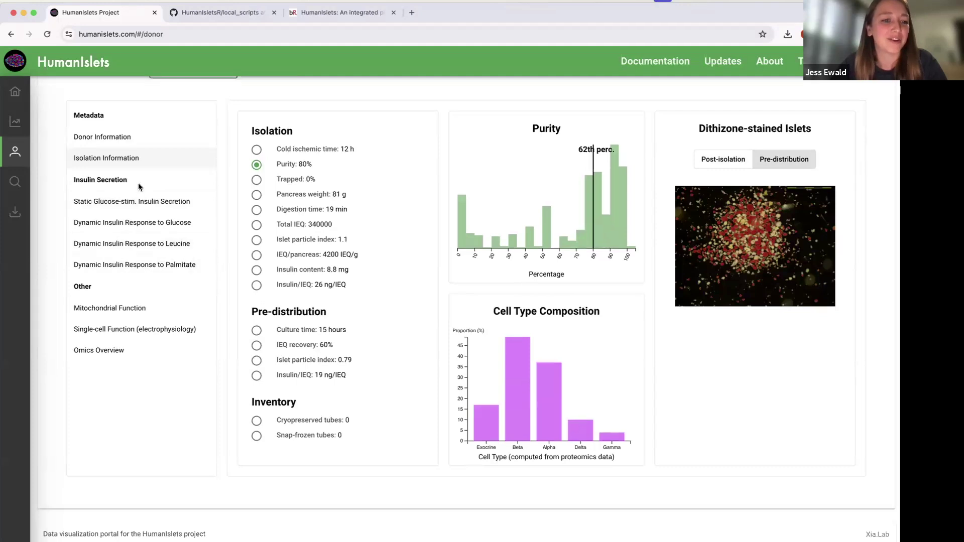
Show donor R260's dynamic insulin response to glucose, normalized to the 3 mM glucose baseline.
left_click(129, 227)
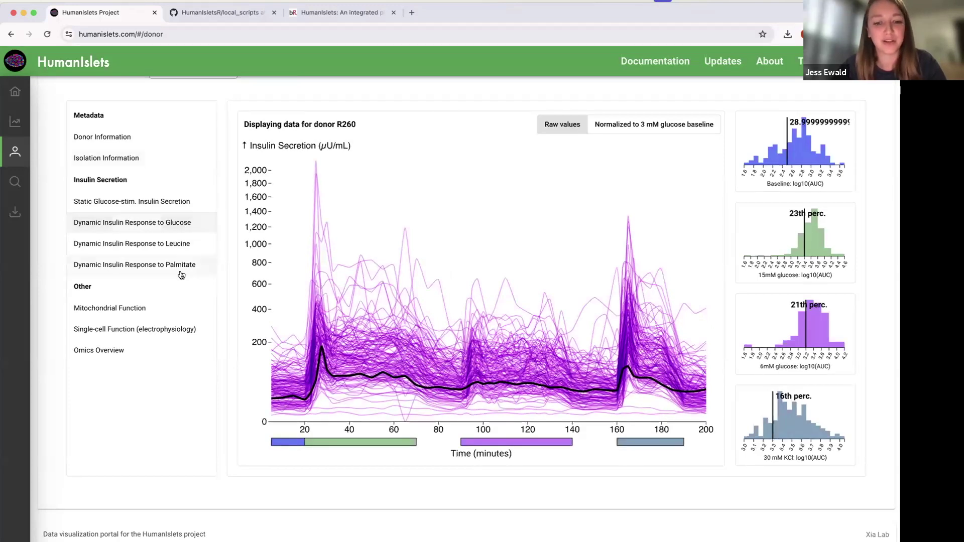
mouse_move(244, 511)
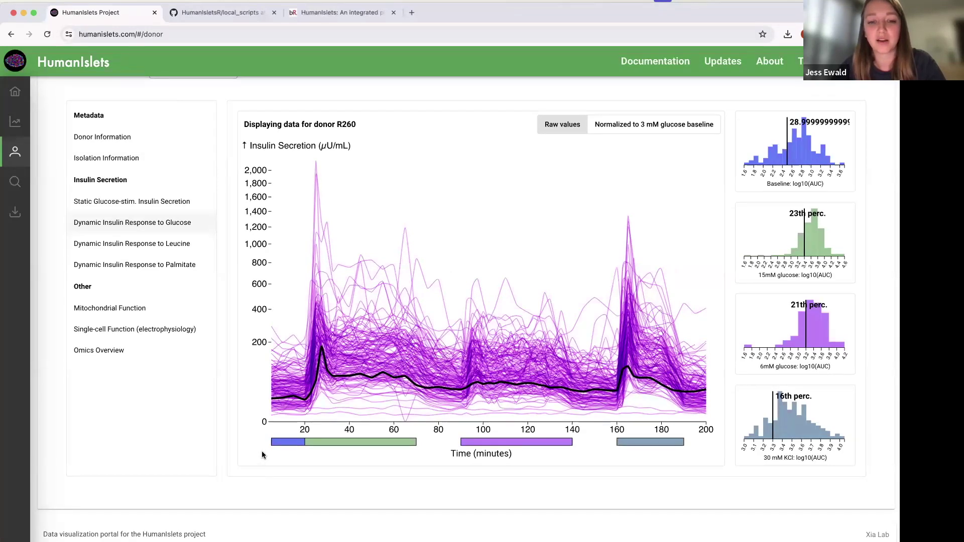
left_click(652, 132)
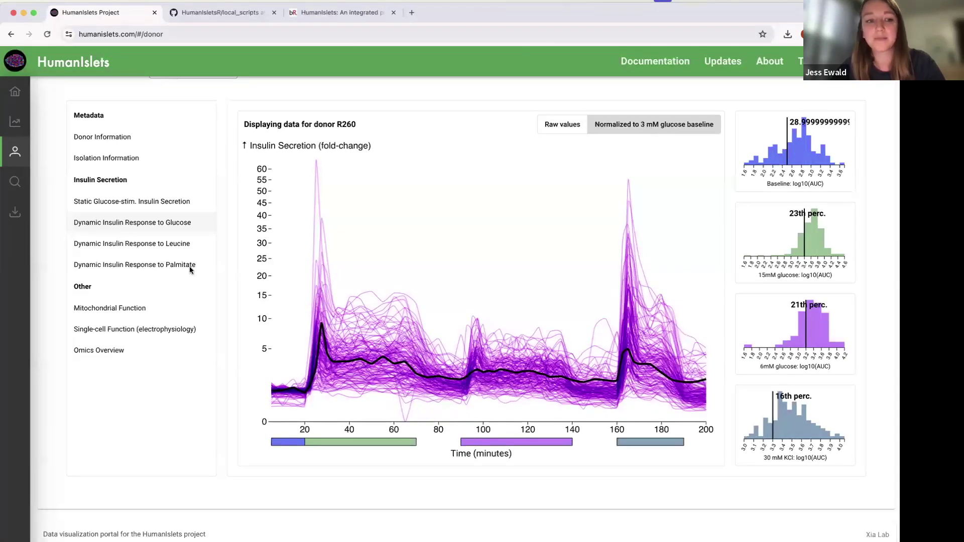
Check the mitochondrial function data for donor R260.
left_click(175, 306)
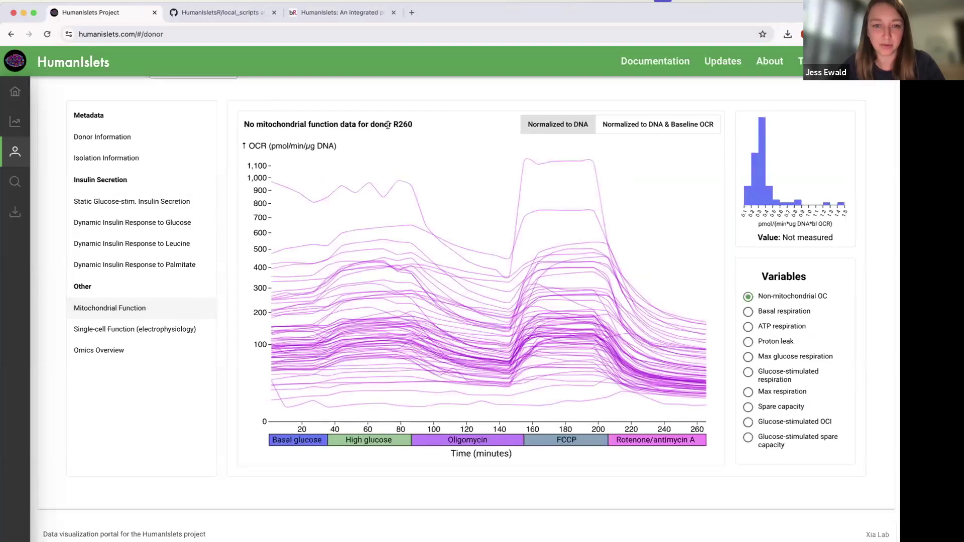
left_click_drag(394, 124, 414, 128)
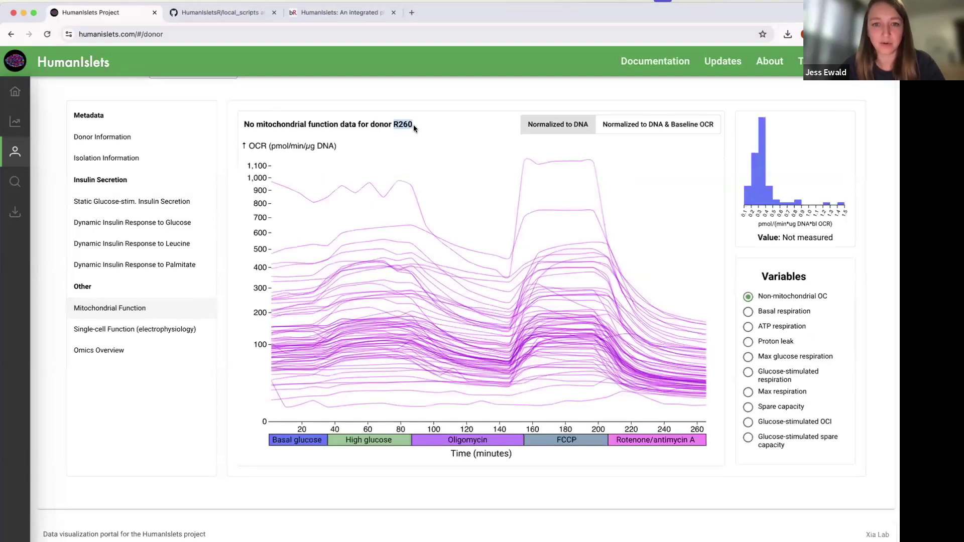
left_click(399, 125)
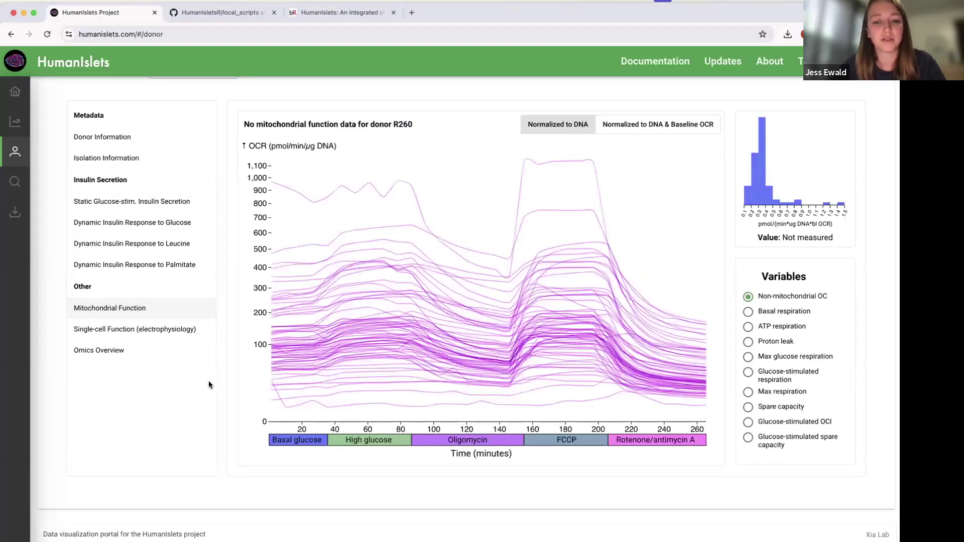
Review donor R260's single-cell electrophysiology measurements and the overview of available omics data.
left_click(146, 330)
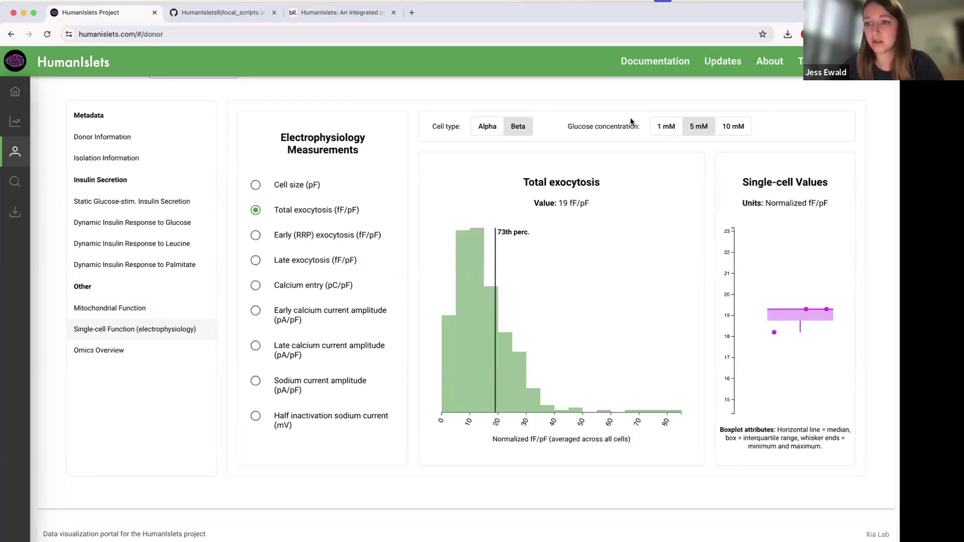
left_click(134, 355)
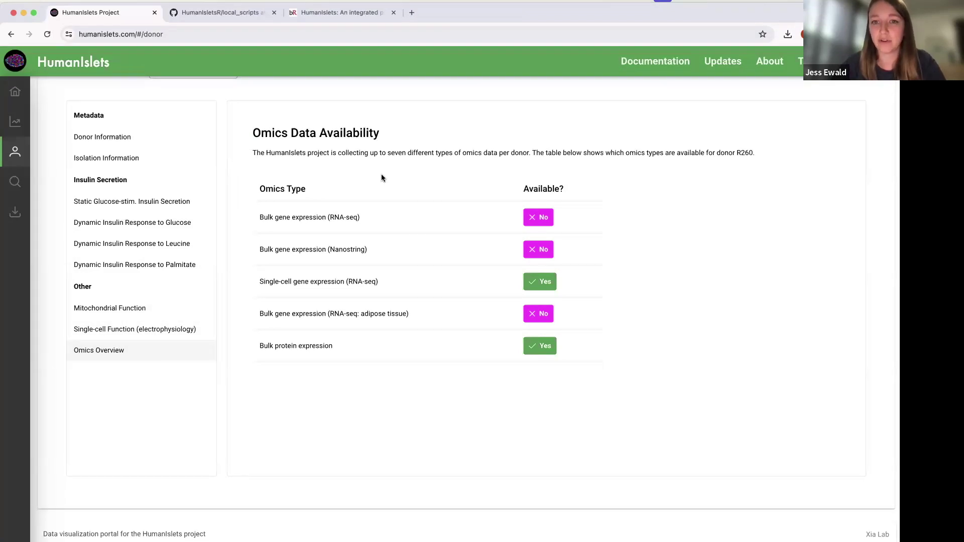
scroll(381, 174, "up", 3)
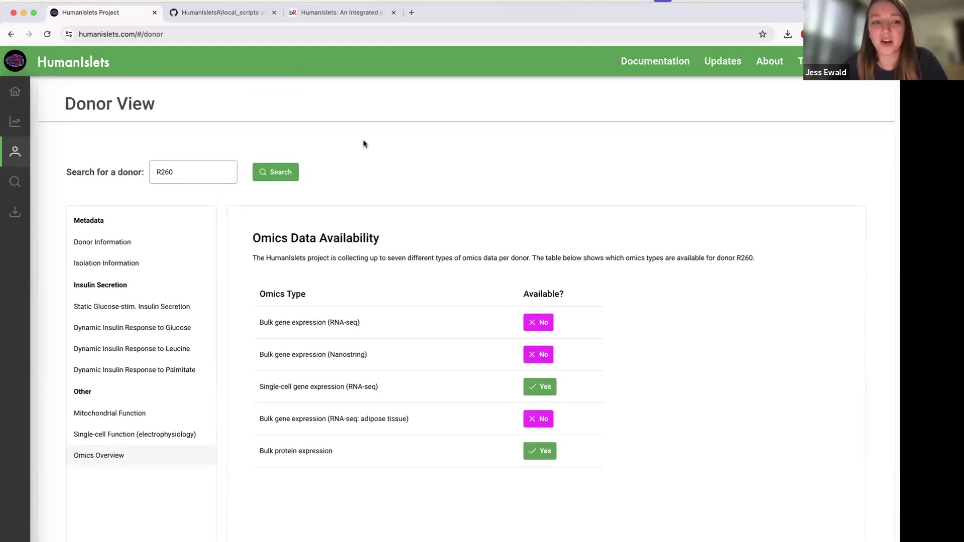
Run the bulk protein expression analysis for Type 2 vs. No Diabetes in the Omics View and plot TMBIM1 from the volcano plot.
left_click(15, 122)
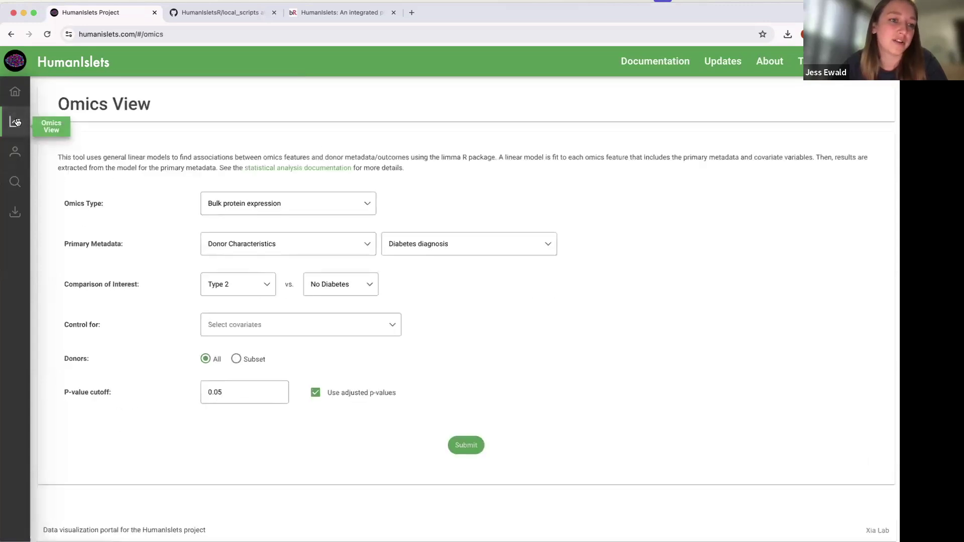
left_click(464, 447)
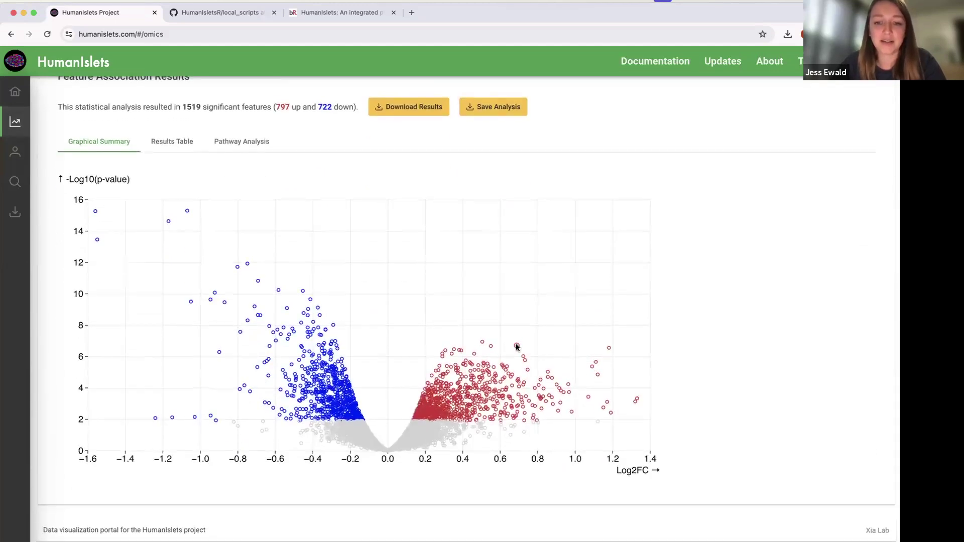
left_click(516, 345)
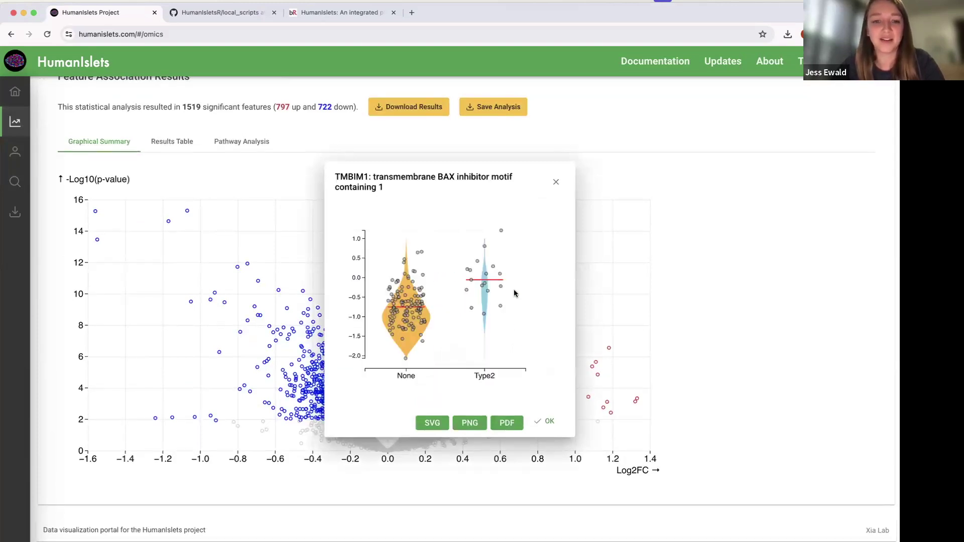
View donor R241 from the TMBIM1 violin plot's highest Type2 point, then return to the analysis and close the plot.
mouse_move(501, 231)
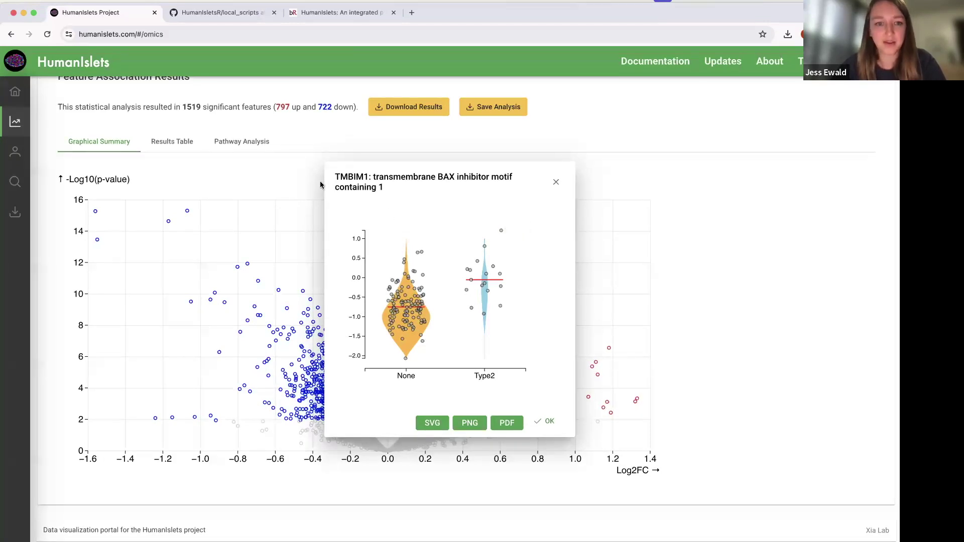
left_click_drag(336, 176, 400, 179)
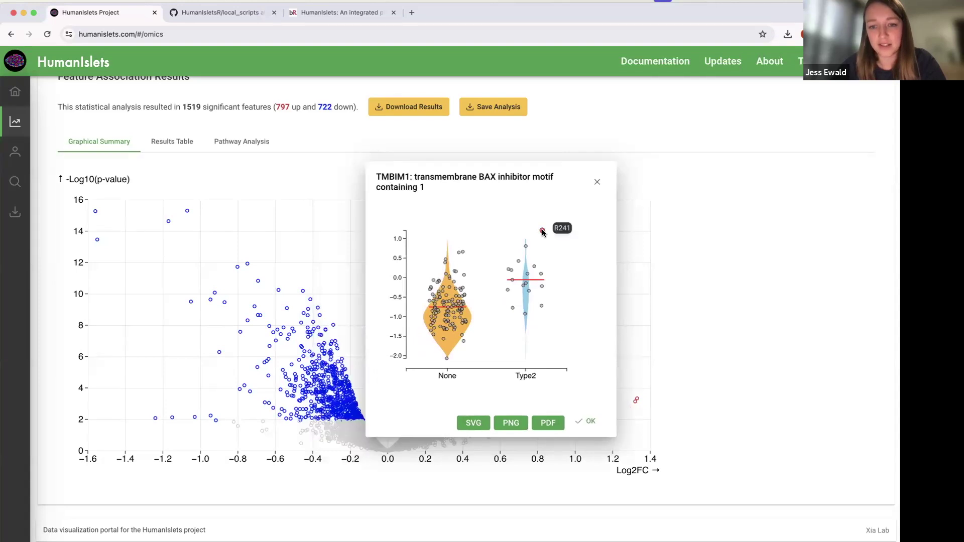
left_click(542, 231)
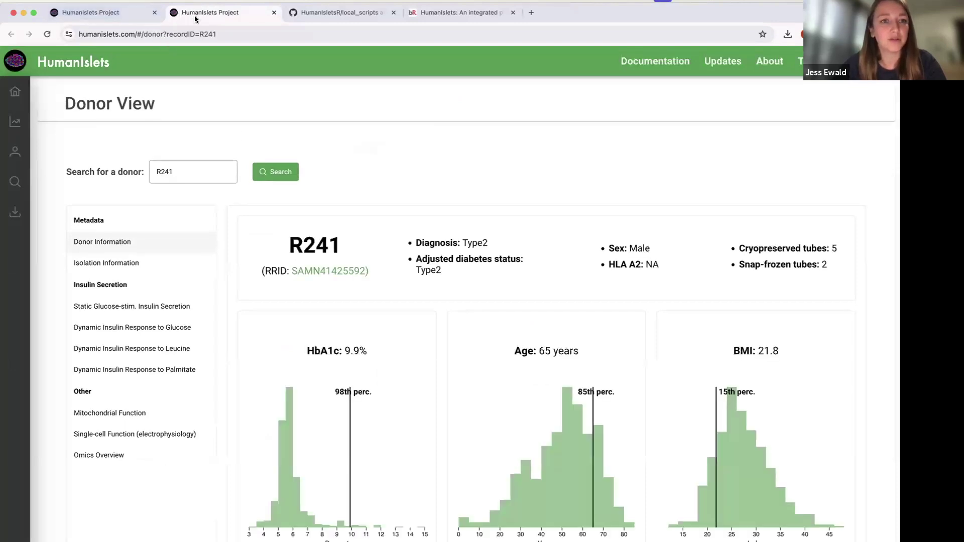
left_click(98, 15)
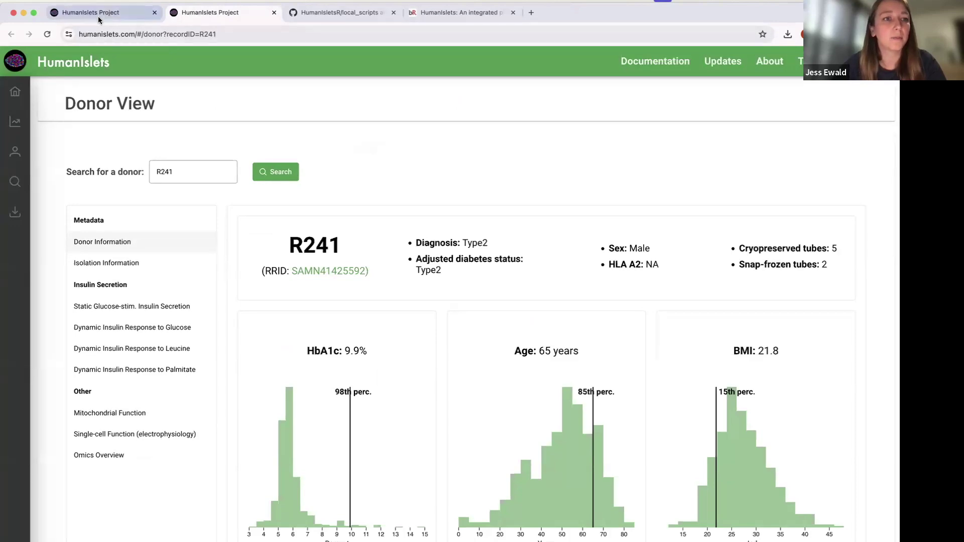
left_click(585, 422)
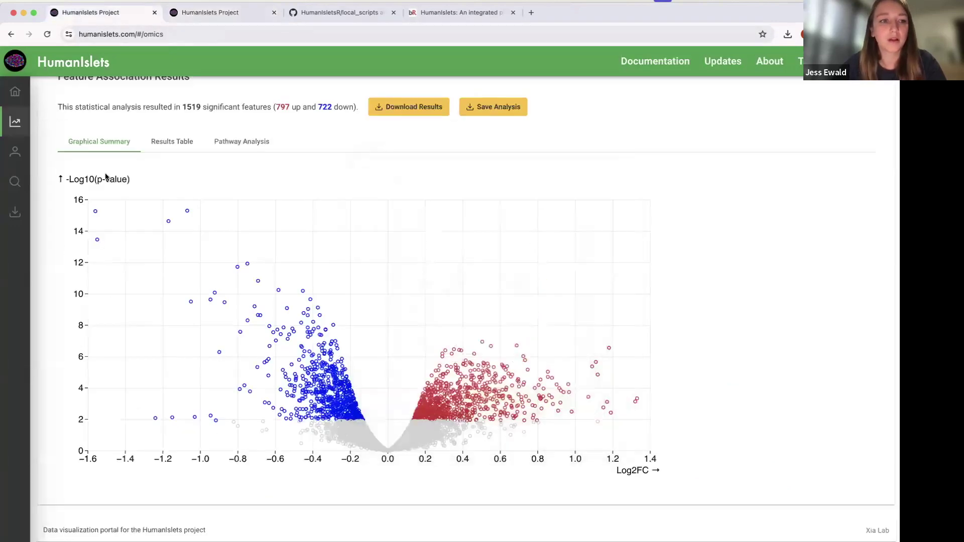
Open the Feature View associations for HADH from the analysis results table.
left_click(173, 142)
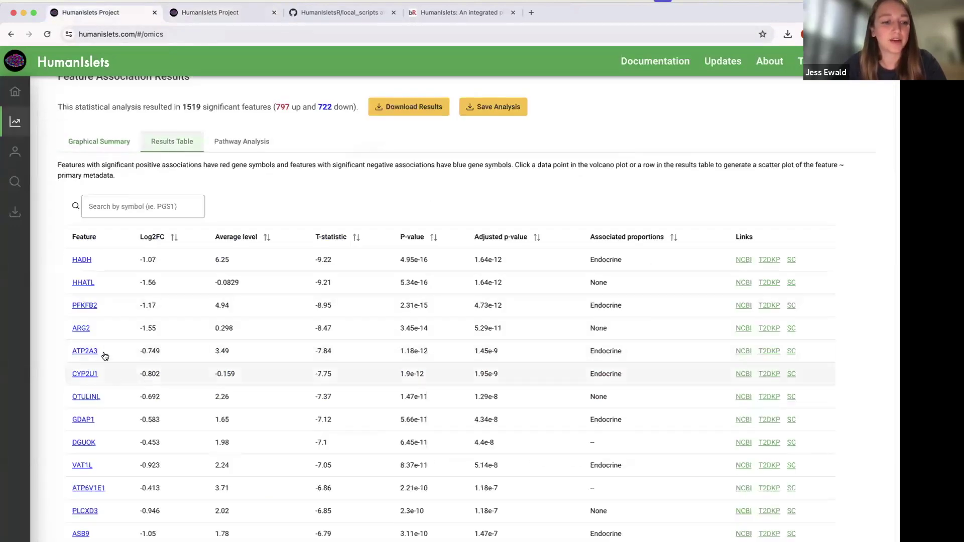
mouse_move(84, 261)
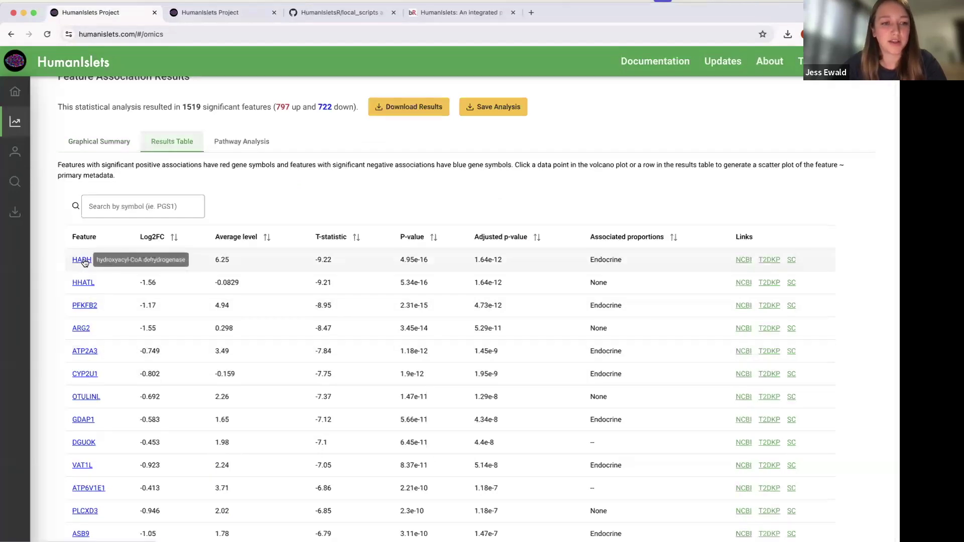
left_click(84, 260)
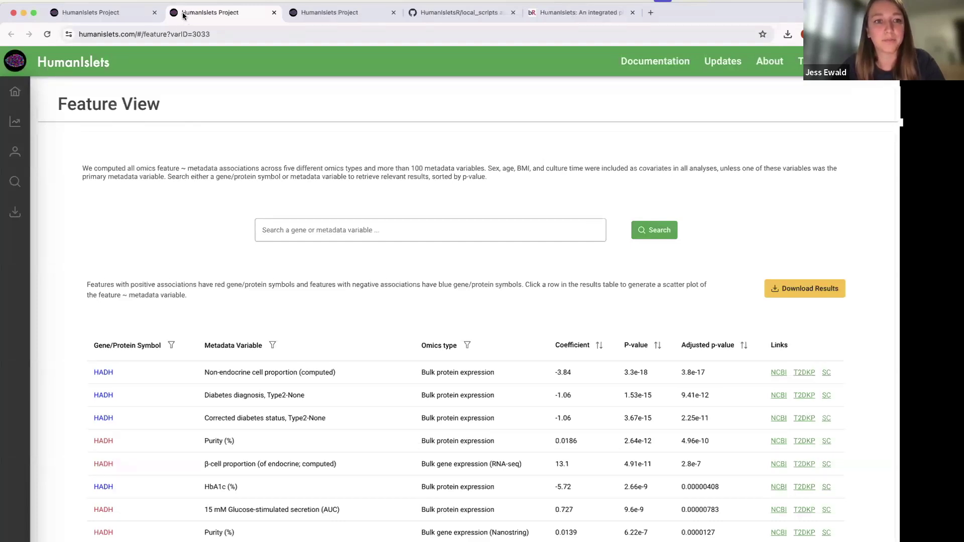
Return to the Type 2 vs. No Diabetes analysis and review its input settings, including the covariates to control for.
left_click(16, 126)
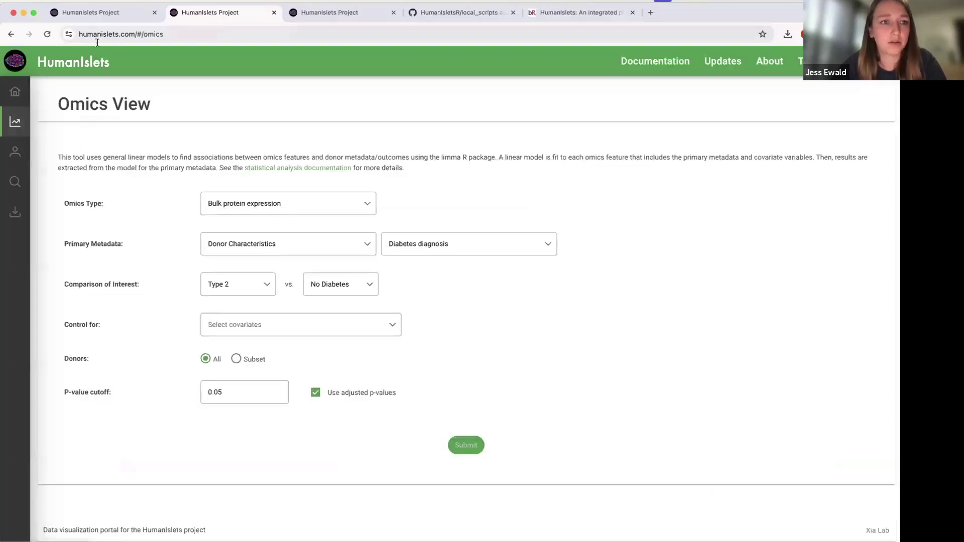
left_click(104, 15)
scroll(108, 206, "up", 5)
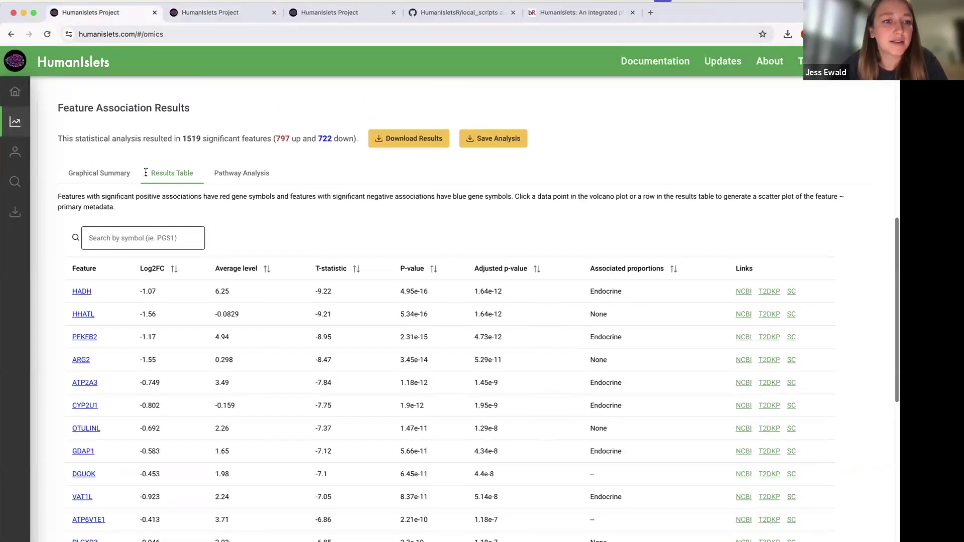
scroll(108, 205, "up", 2)
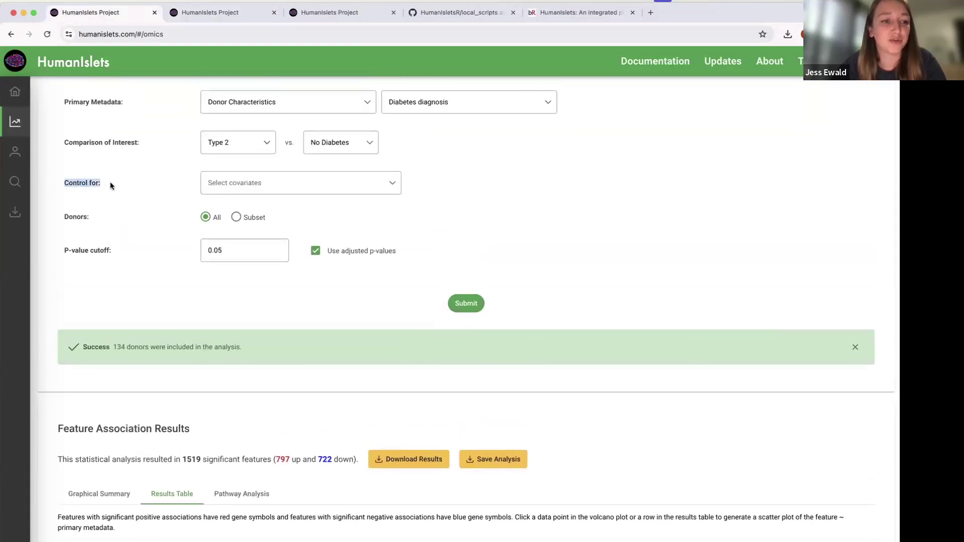
left_click(110, 182)
scroll(110, 181, "up", 2)
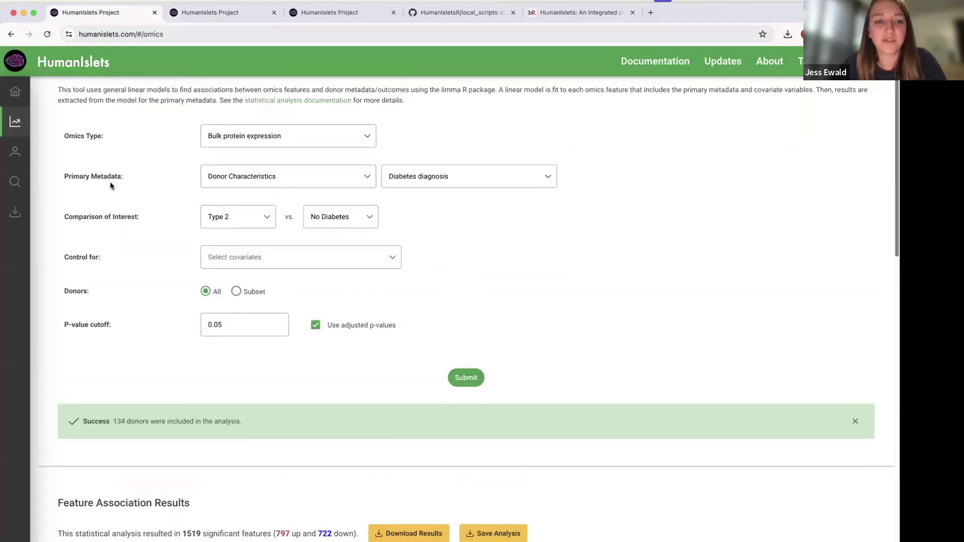
scroll(110, 181, "down", 1)
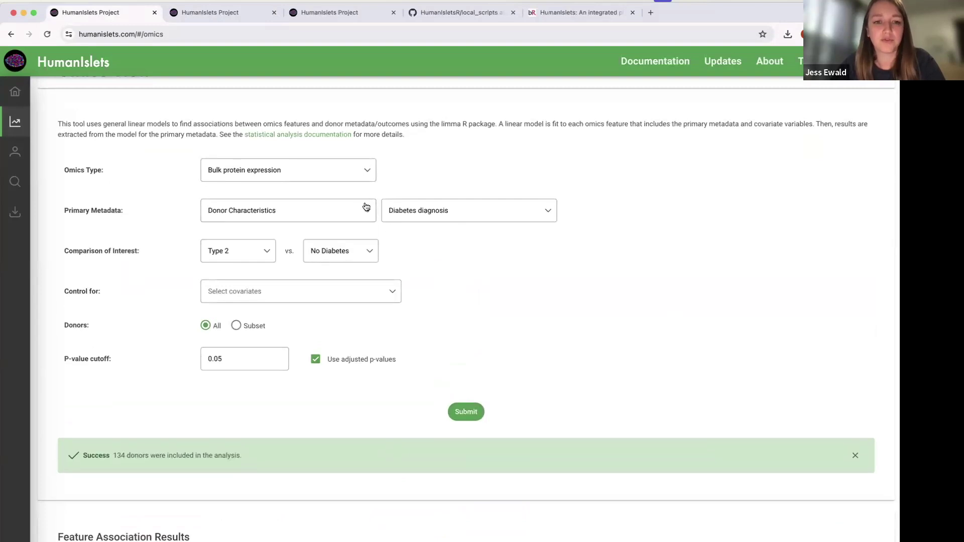
Browse the available primary metadata categories without changing the selected one.
left_click(368, 218)
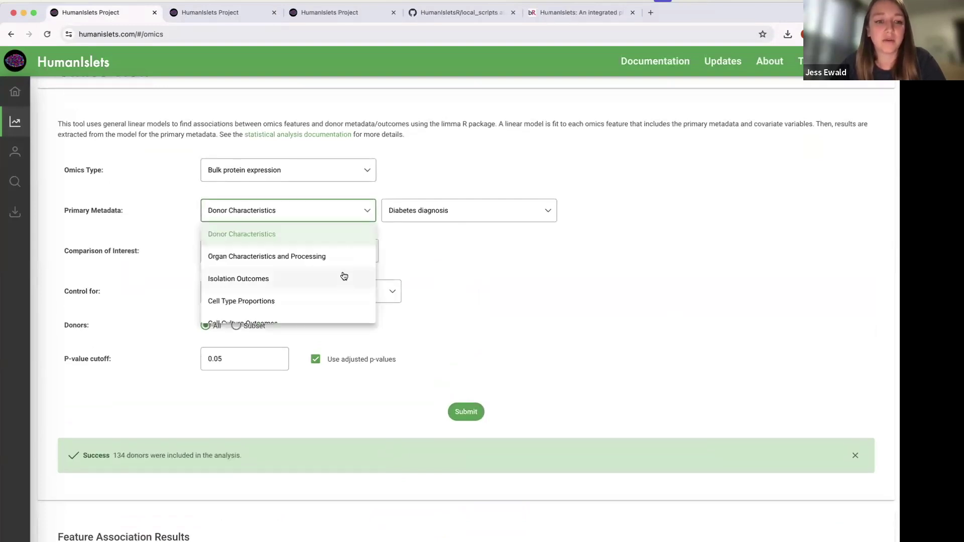
scroll(345, 271, "down", 2)
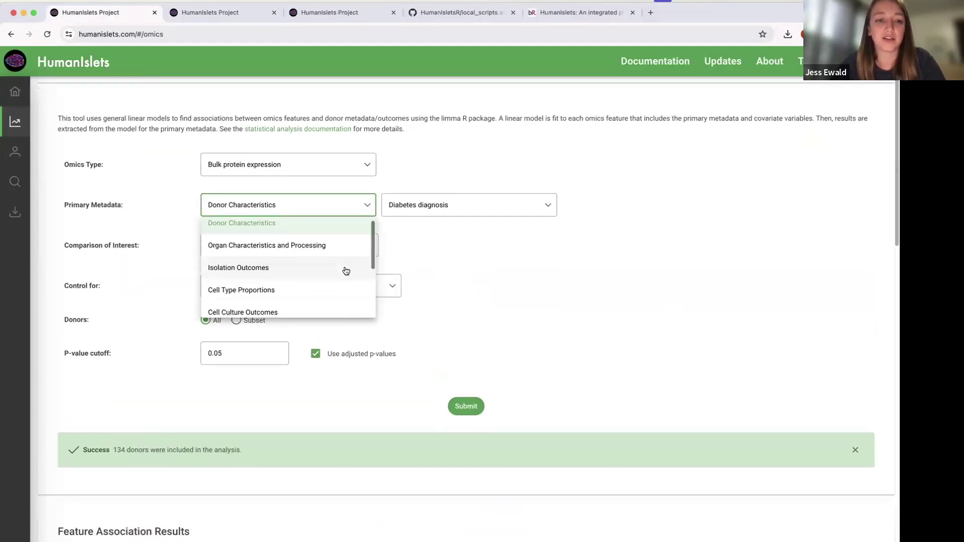
scroll(344, 269, "up", 1)
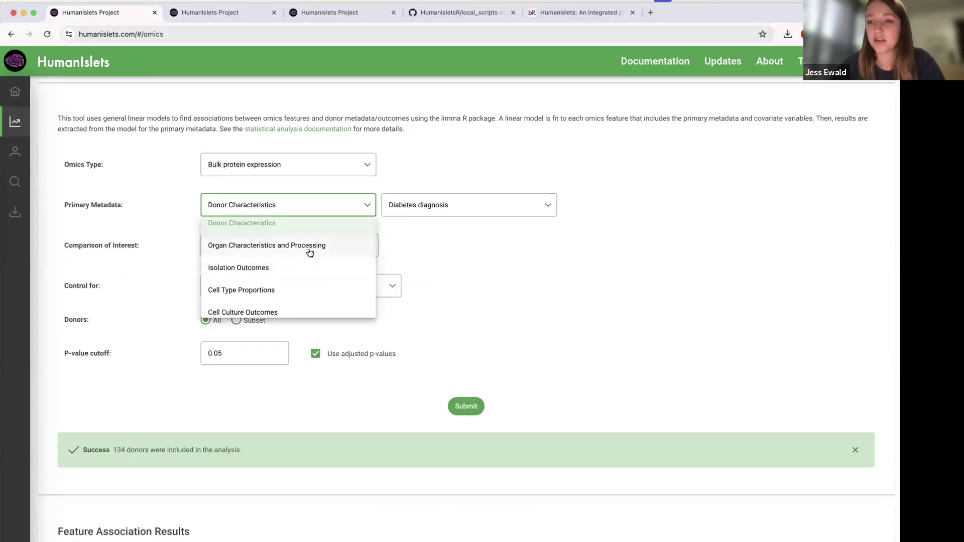
scroll(305, 271, "down", 1)
scroll(304, 272, "down", 1)
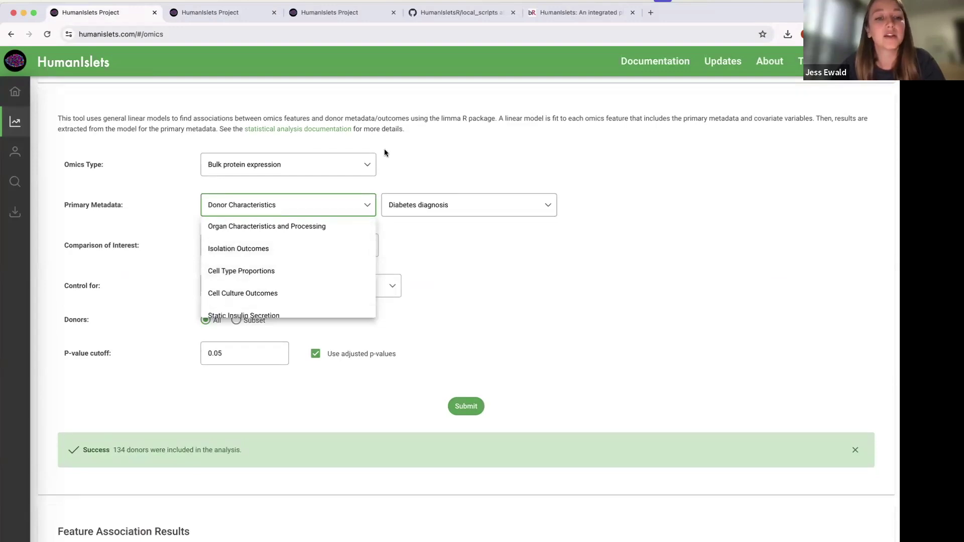
left_click(382, 171)
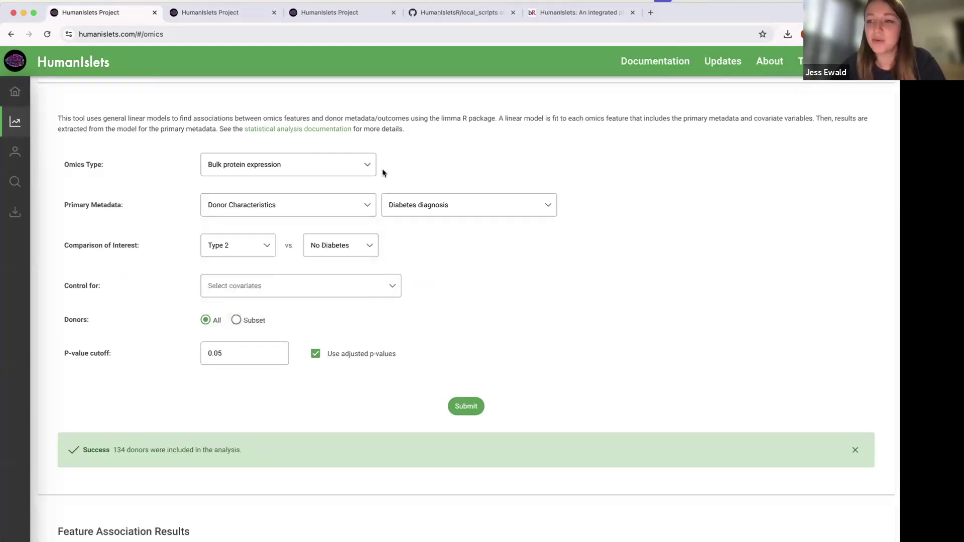
Set the omics type to Bulk gene expression (RNA-seq) and the primary metadata to Culture time (h) under Cell Culture Outcomes.
left_click(349, 166)
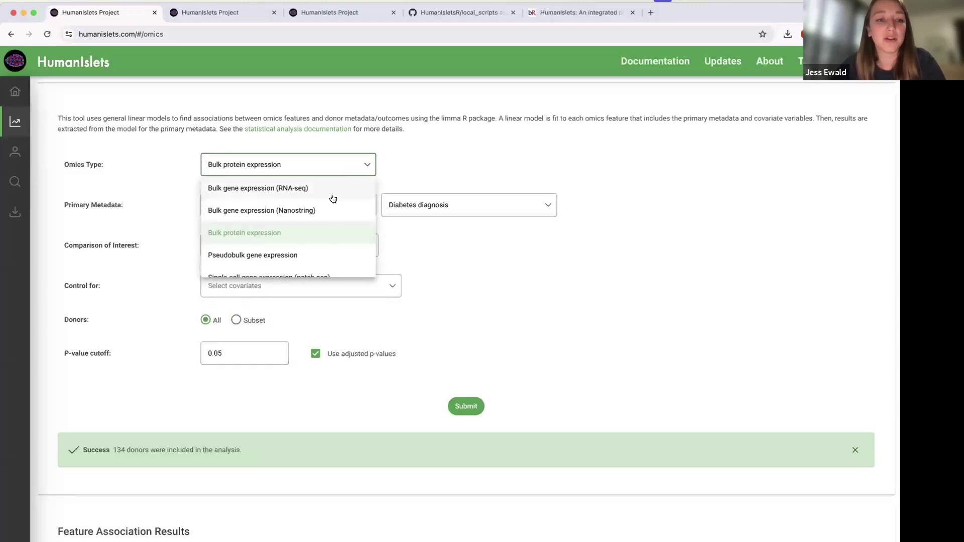
left_click(332, 190)
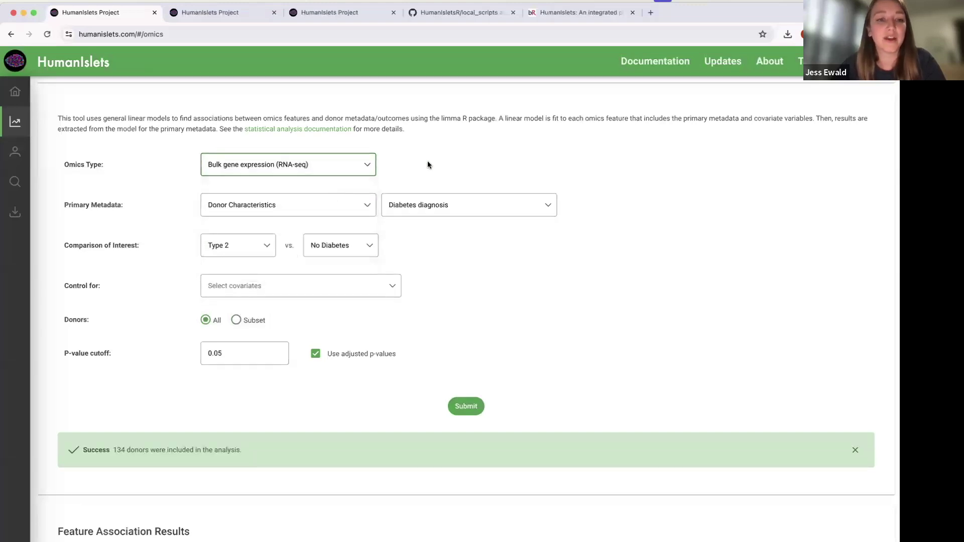
left_click(369, 209)
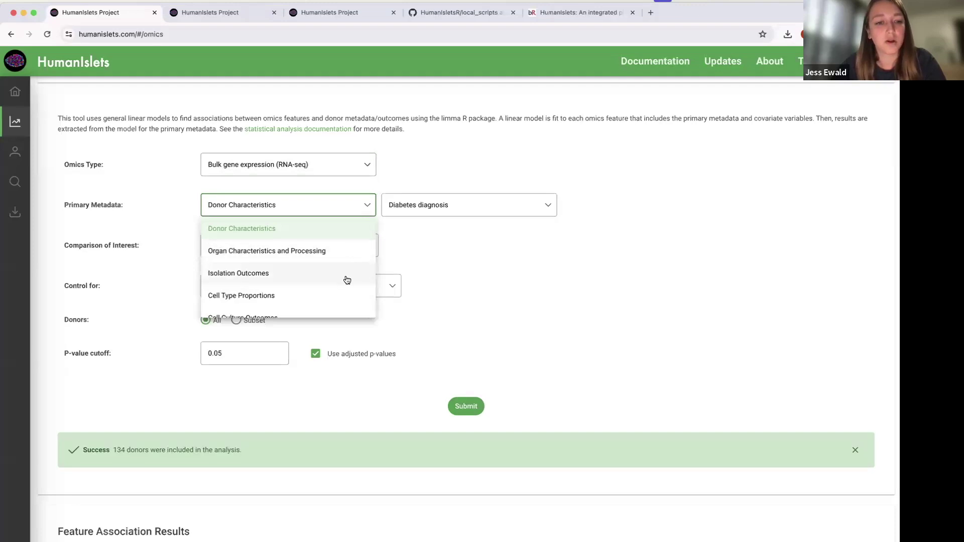
scroll(344, 278, "down", 1)
left_click(330, 291)
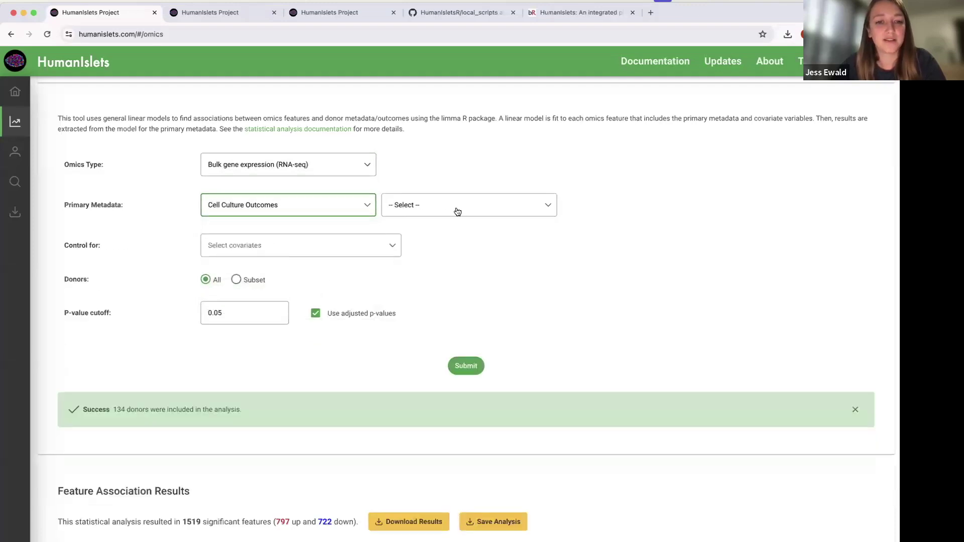
left_click(467, 206)
left_click(445, 251)
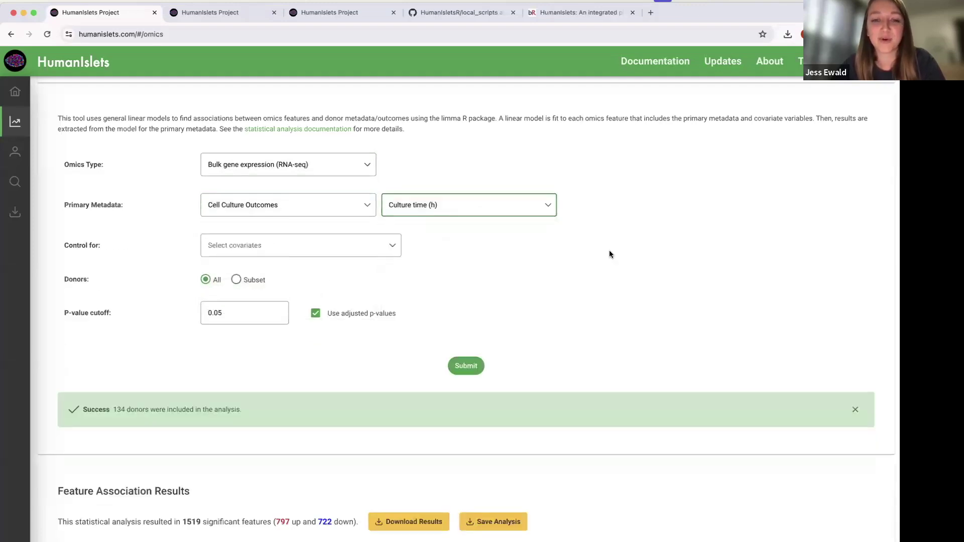
Run the bulk RNA-seq association analysis for culture time and examine the feature association summary and volcano plot.
left_click(465, 366)
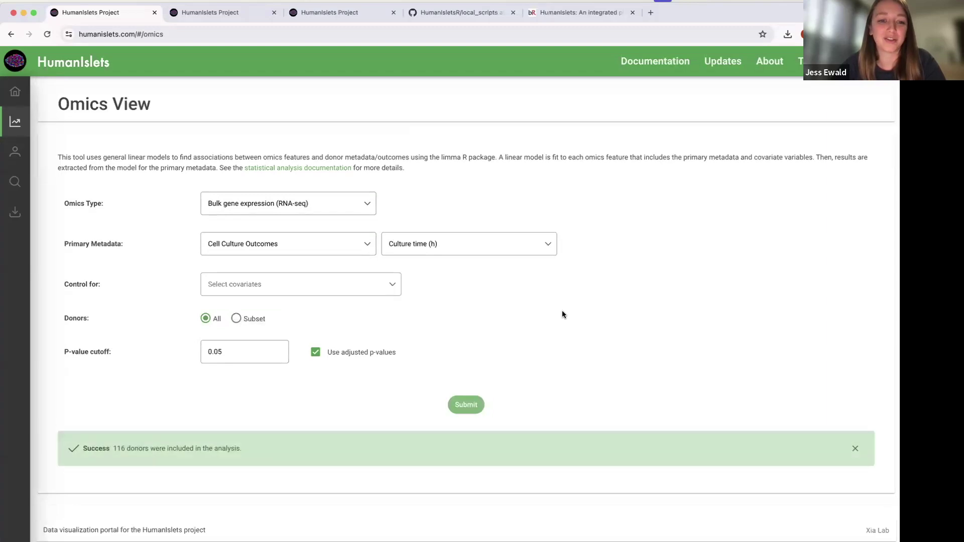
scroll(562, 314, "down", 6)
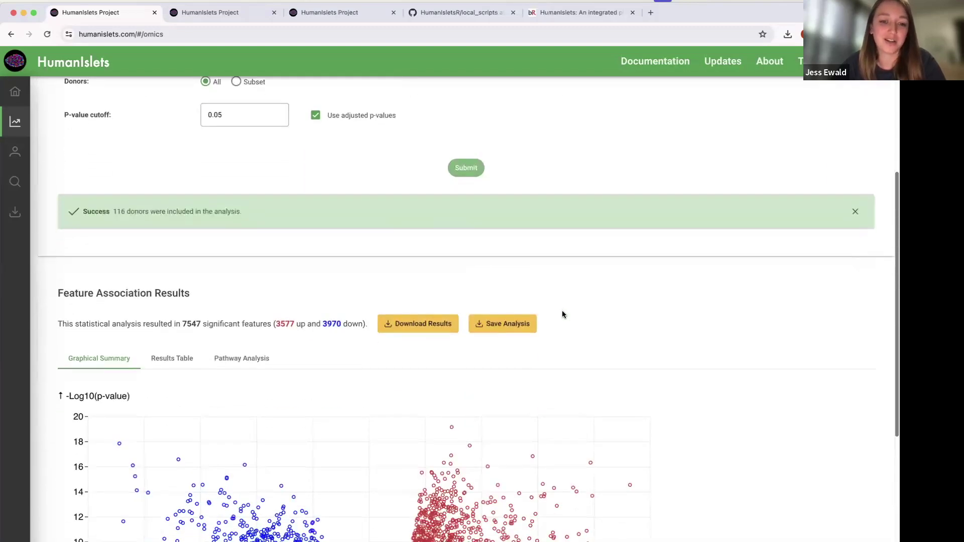
scroll(561, 314, "down", 1)
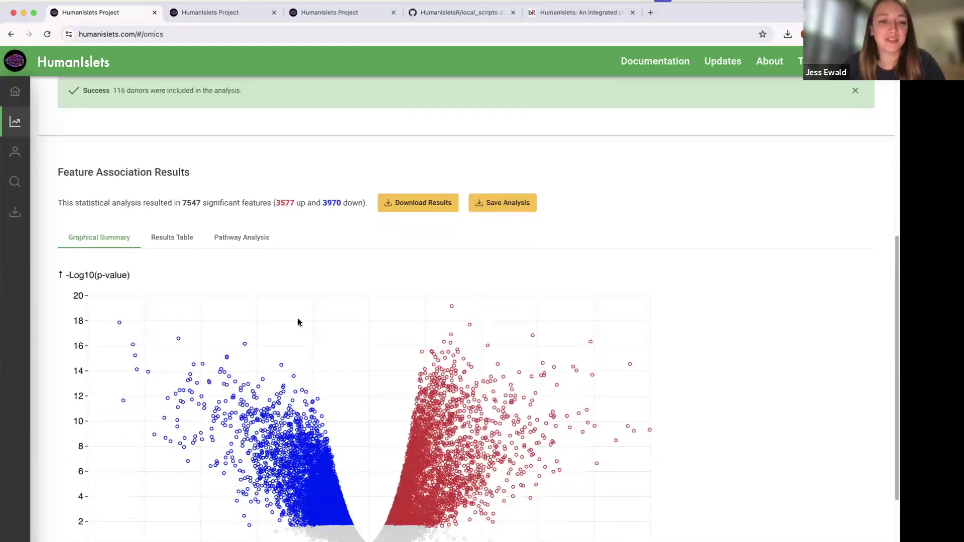
left_click_drag(183, 202, 209, 203)
scroll(208, 202, "down", 1)
scroll(210, 203, "down", 1)
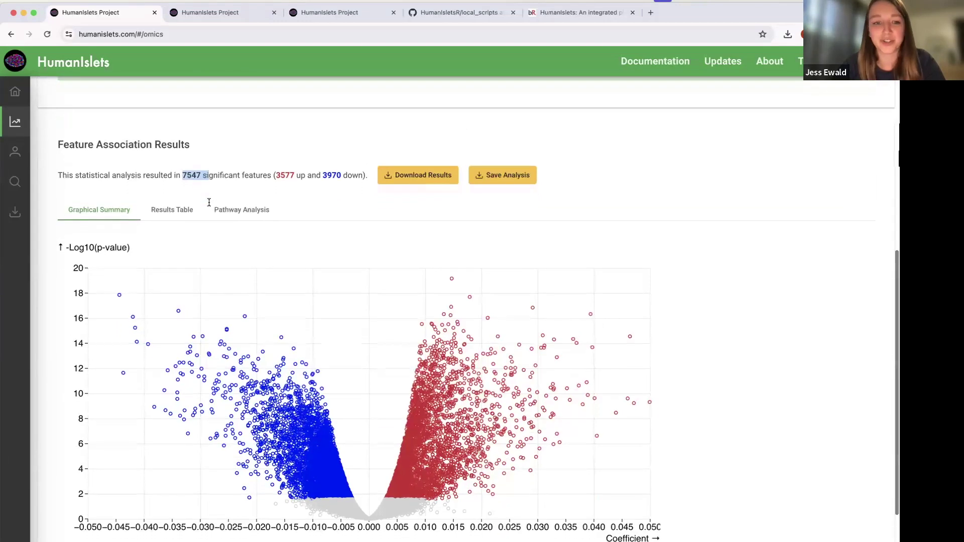
left_click(253, 144)
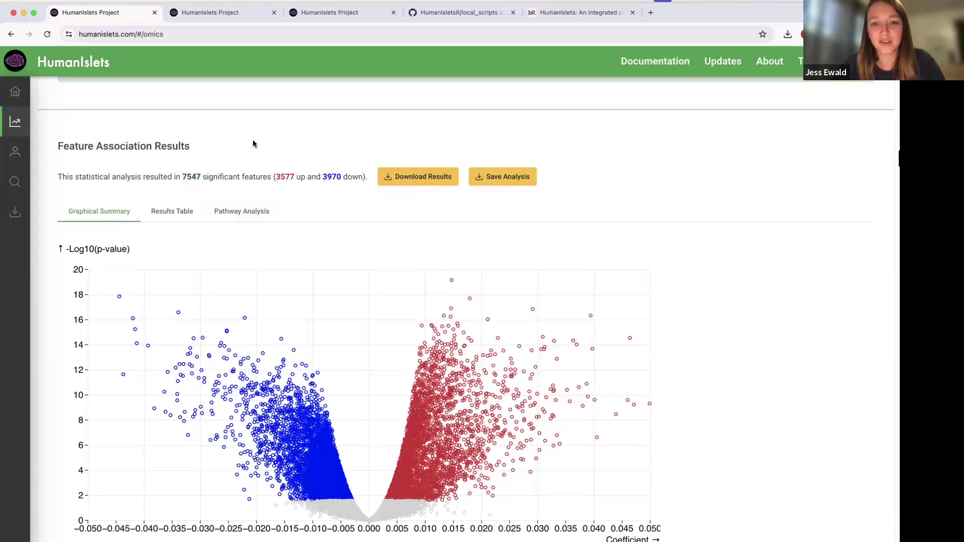
Run an association analysis of Bulk protein expression against Purity (%) under Isolation Outcomes.
scroll(253, 144, "up", 8)
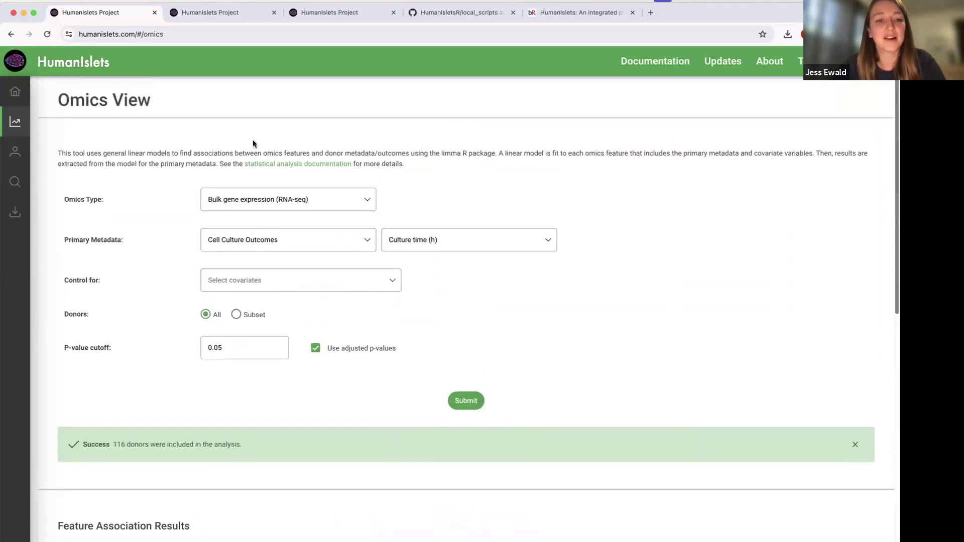
left_click(254, 201)
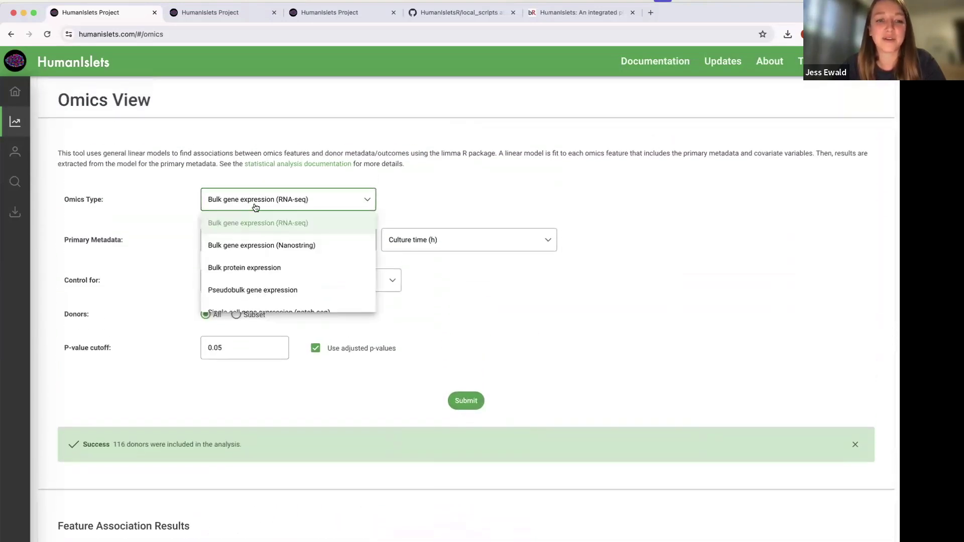
left_click(271, 267)
left_click(363, 243)
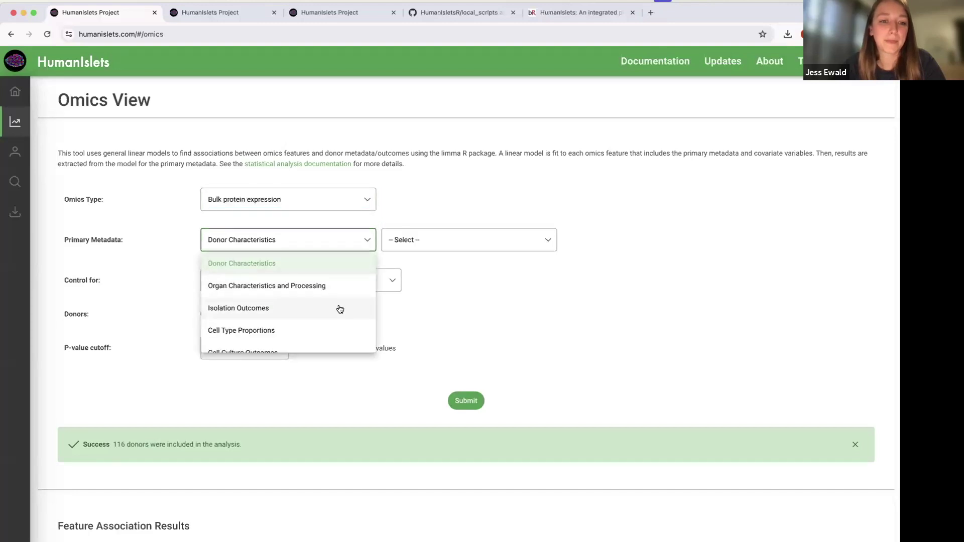
left_click(338, 308)
left_click(468, 236)
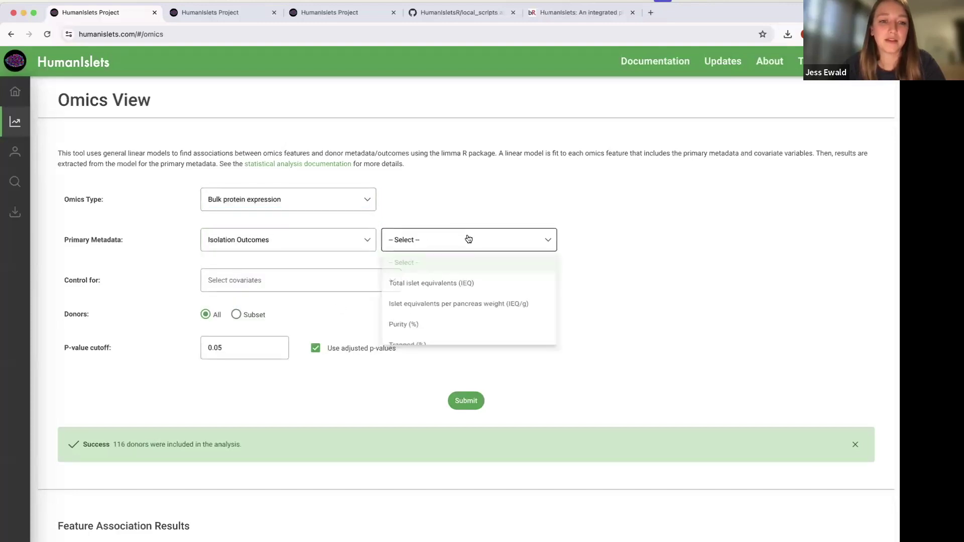
left_click(468, 328)
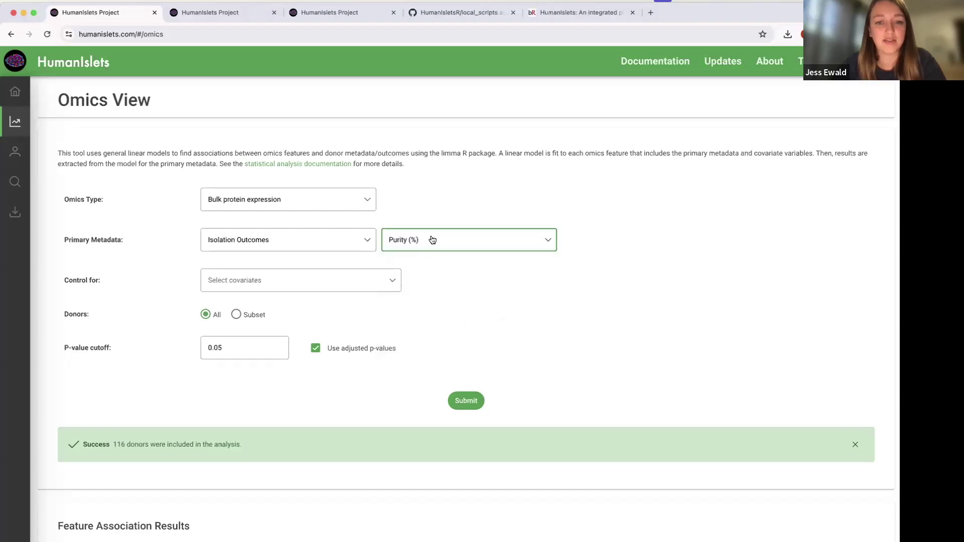
left_click(463, 400)
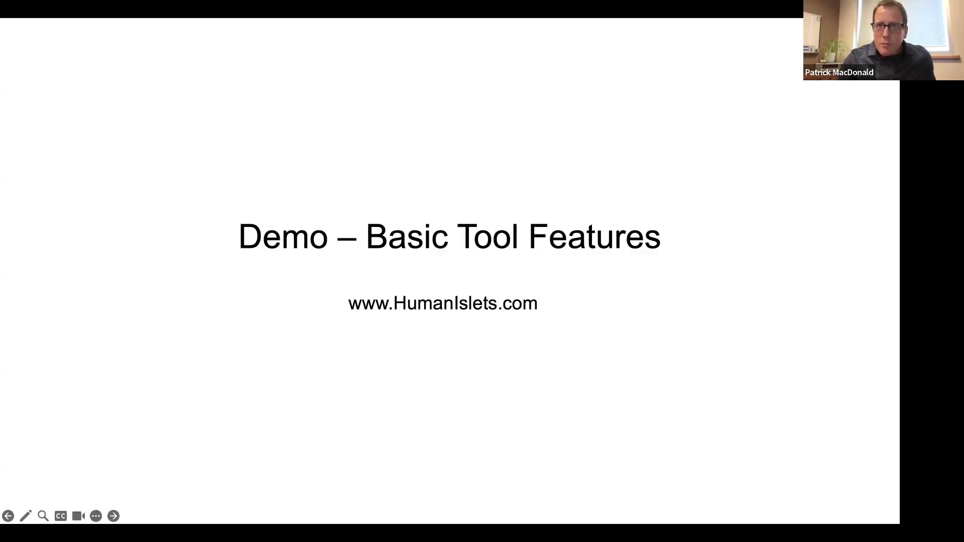
Switch from the slideshow back to HumanIslets and set the omics type to Single-cell gene expression (patch-seq).
key("ctrl+Right")
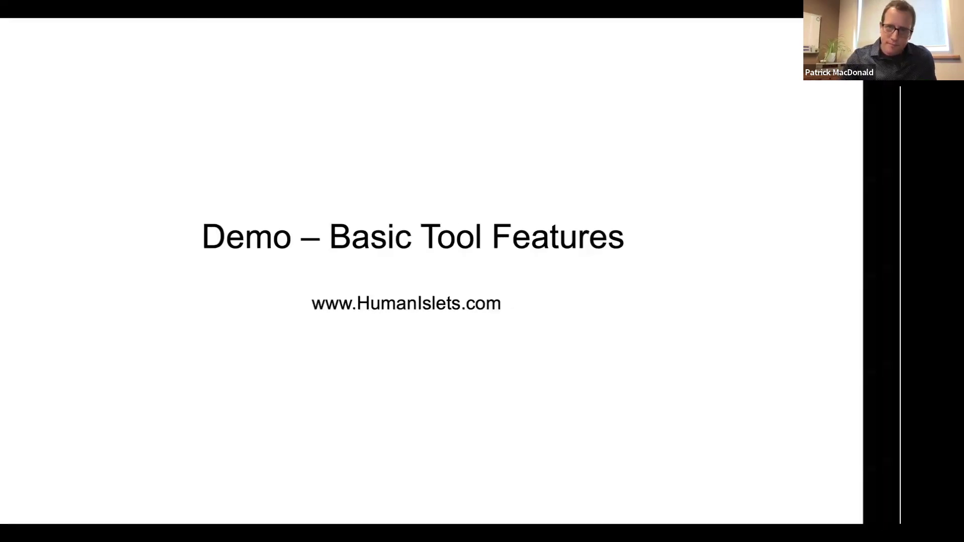
scroll(308, 166, "up", 8)
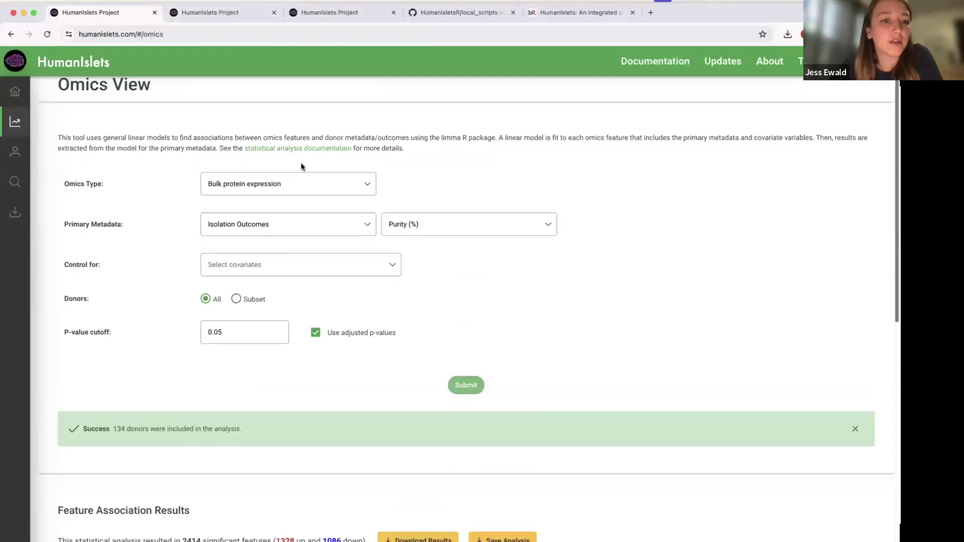
left_click(300, 208)
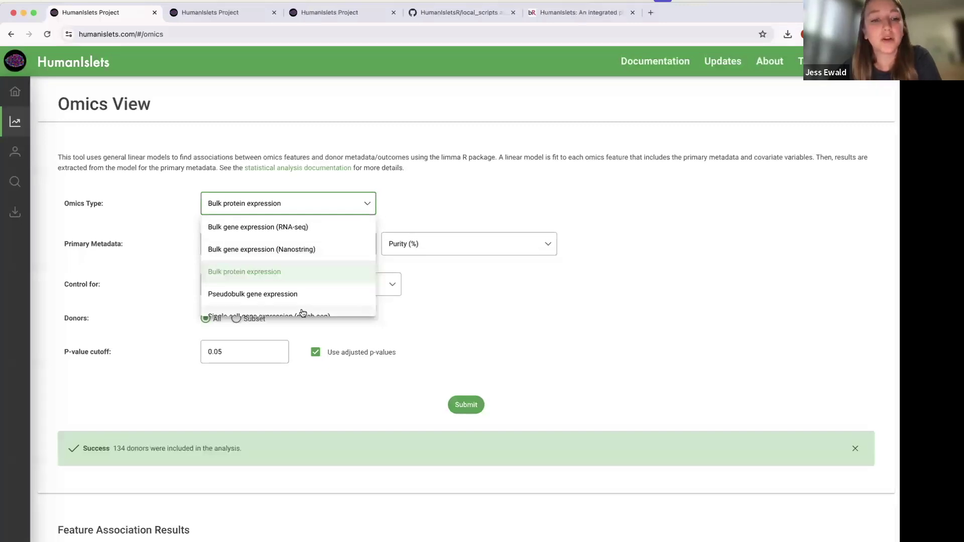
scroll(319, 244, "down", 1)
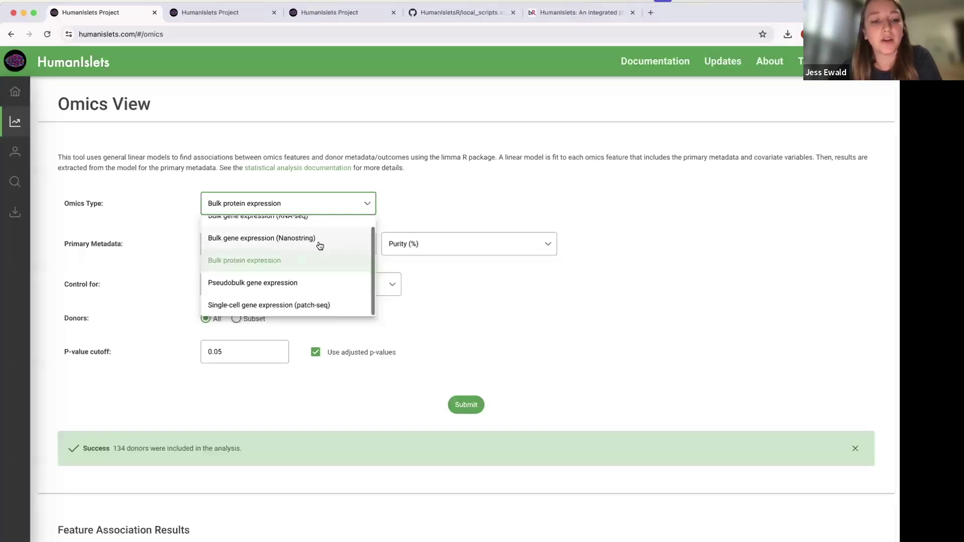
left_click(306, 307)
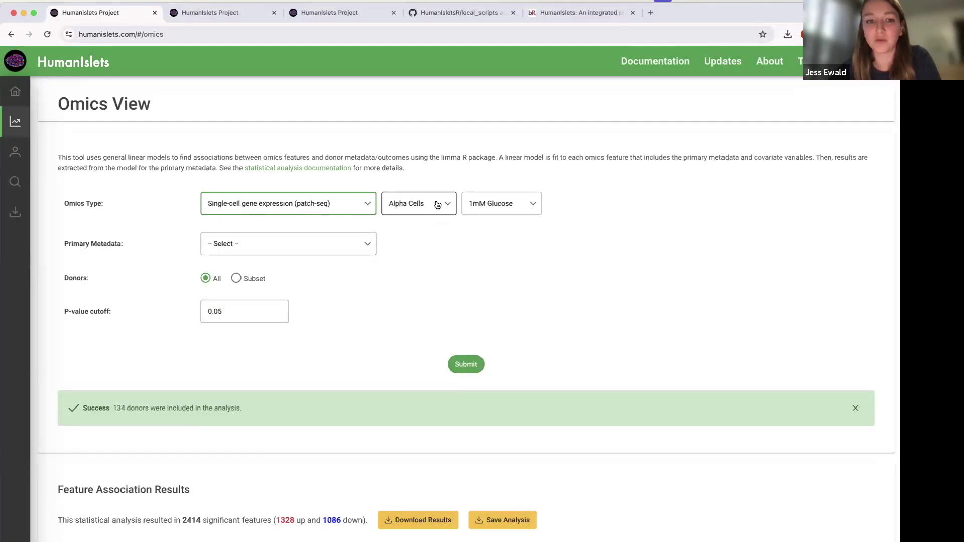
Set the omics type to Pseudobulk gene expression and browse the Donor Characteristics metadata options without choosing one.
left_click(361, 208)
left_click(340, 284)
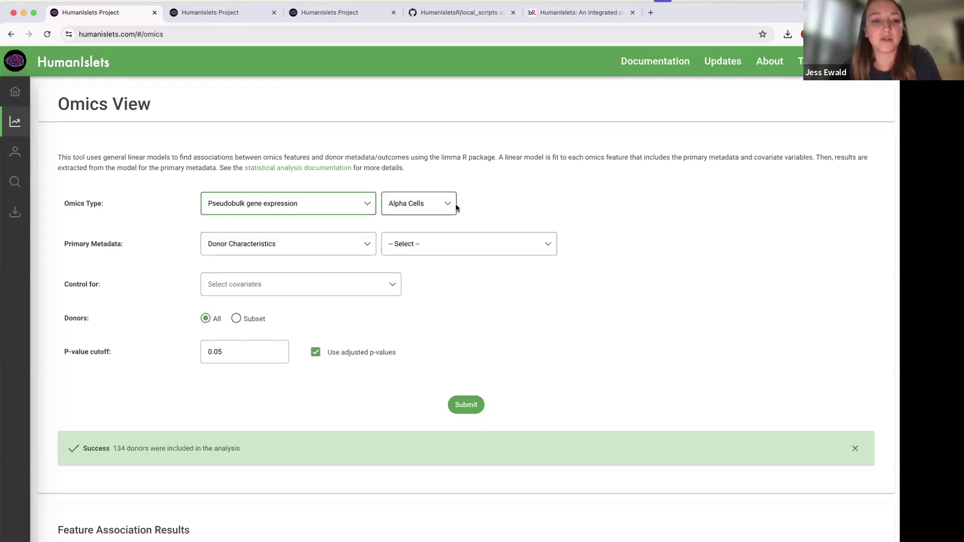
left_click(420, 245)
scroll(432, 299, "down", 3)
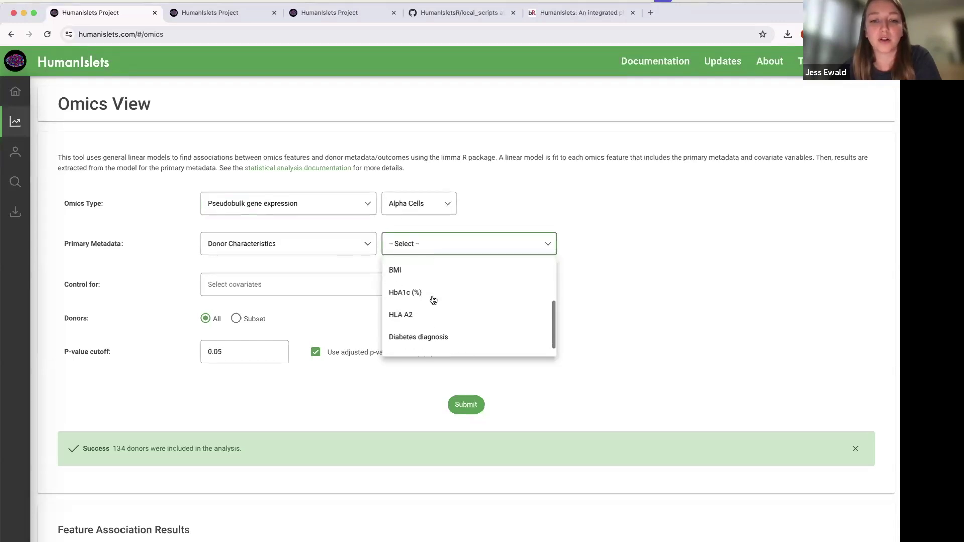
left_click(525, 176)
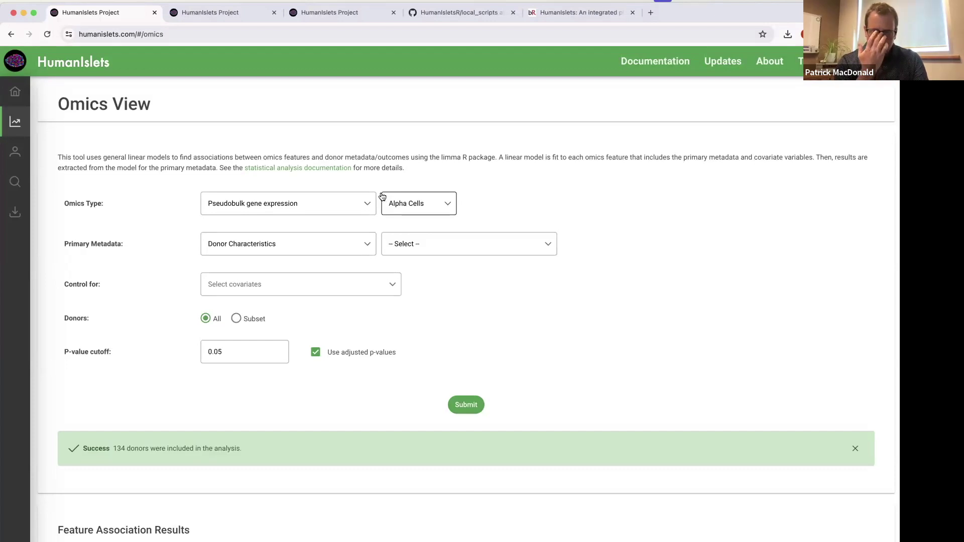
Review the available omics types without changing the selected one.
scroll(382, 196, "down", 1)
scroll(382, 196, "up", 1)
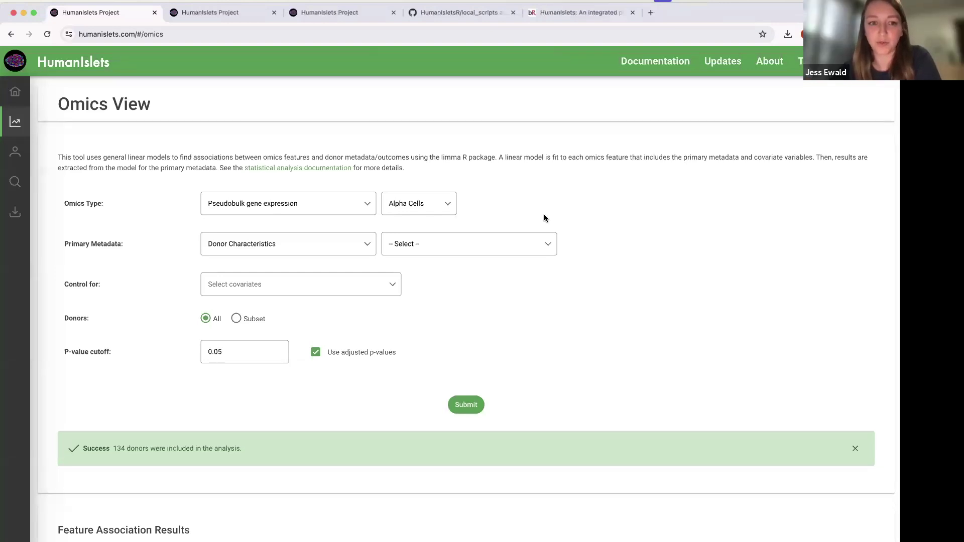
left_click(345, 204)
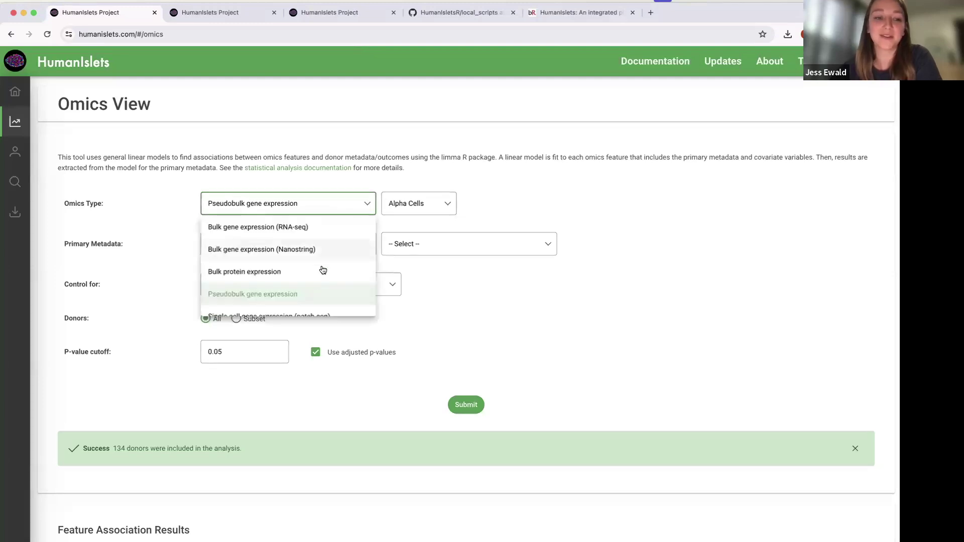
scroll(313, 296, "down", 1)
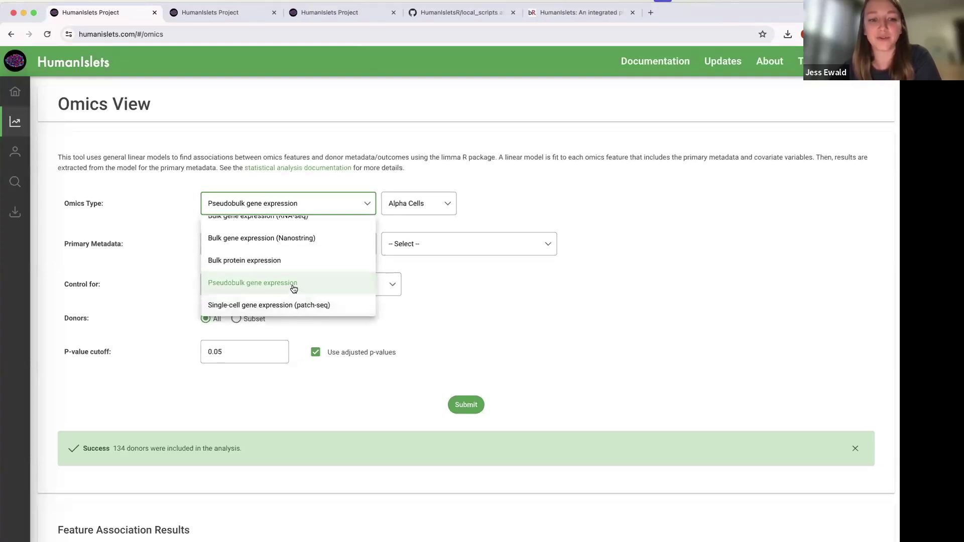
left_click(492, 350)
Examine the results table of the feature association analysis, including the associated proportions of each feature.
scroll(492, 350, "down", 5)
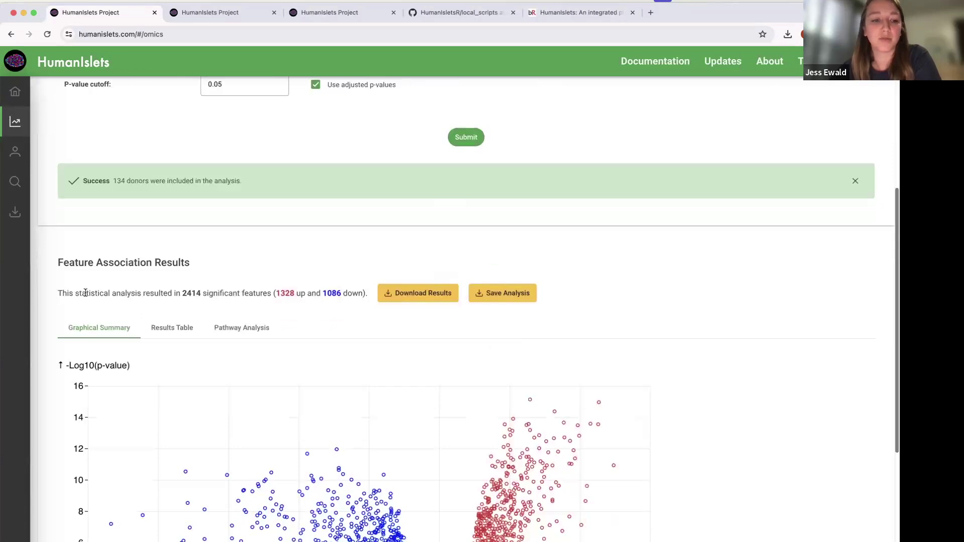
left_click(181, 329)
scroll(261, 346, "down", 3)
scroll(273, 355, "down", 1)
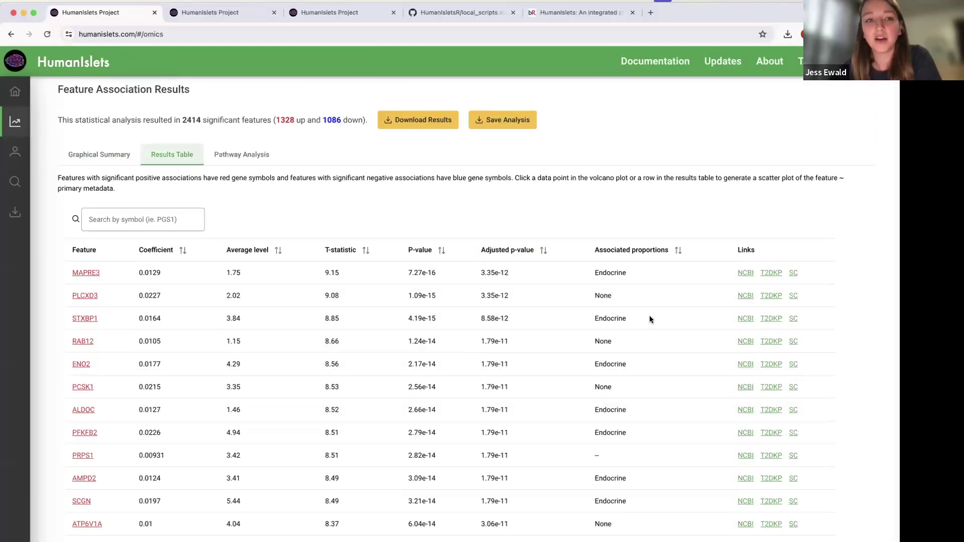
scroll(649, 317, "up", 8)
scroll(649, 319, "up", 2)
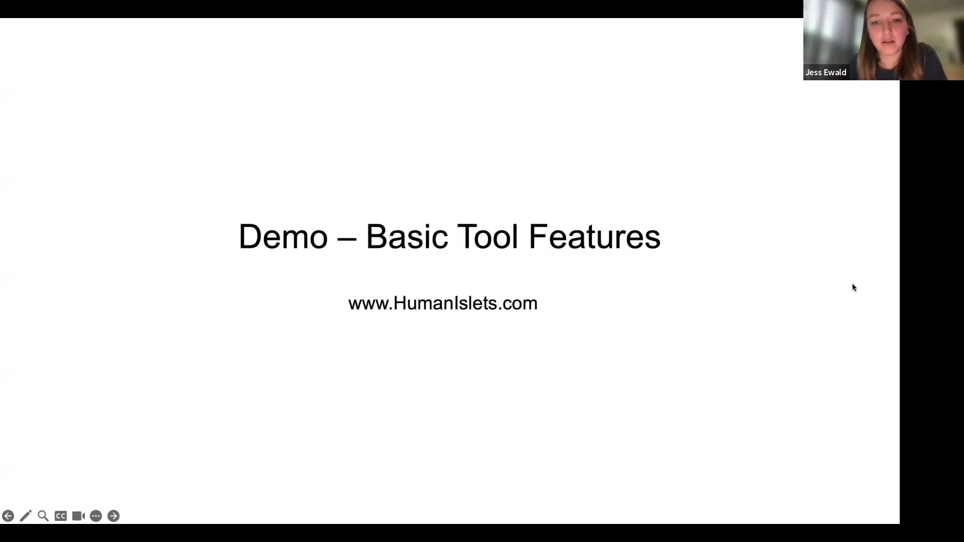
Advance the presentation to the "Linear models for omics analysis" slide.
key("Right")
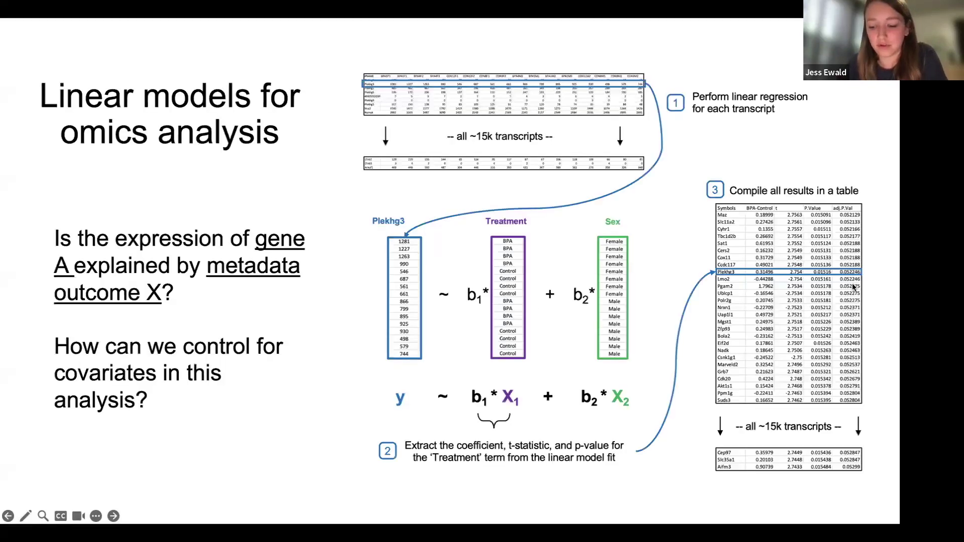
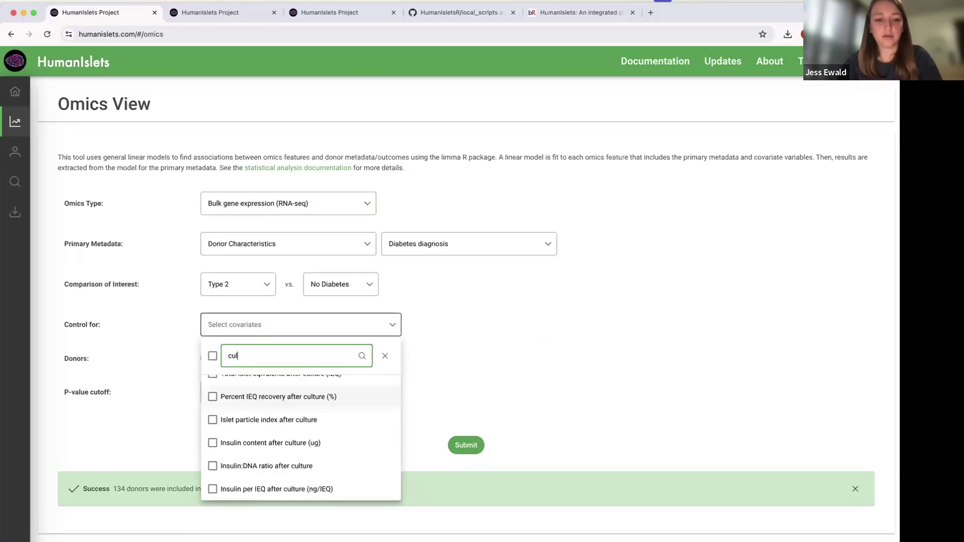
Add Culture time (h) as a covariate to control for in the Type 2 vs. No Diabetes comparison.
scroll(307, 422, "up", 3)
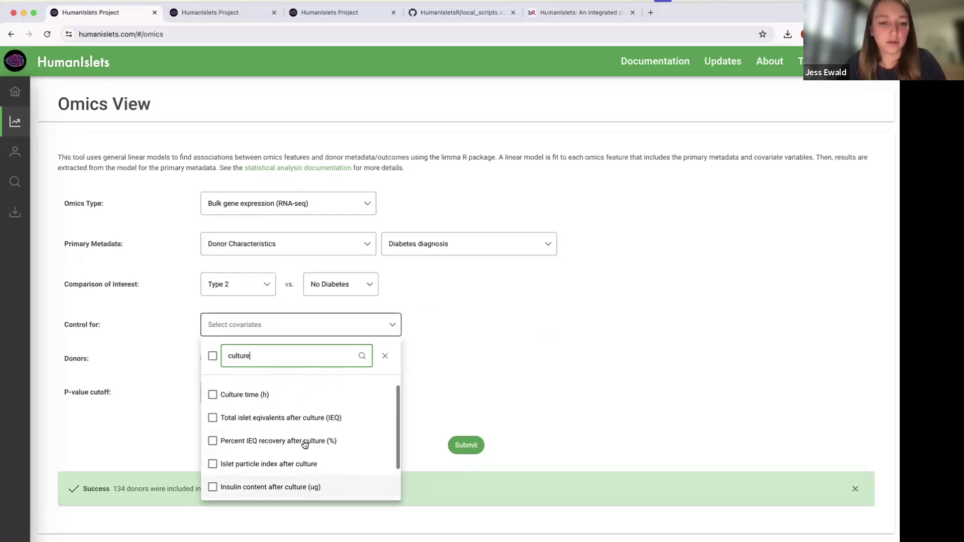
left_click(217, 410)
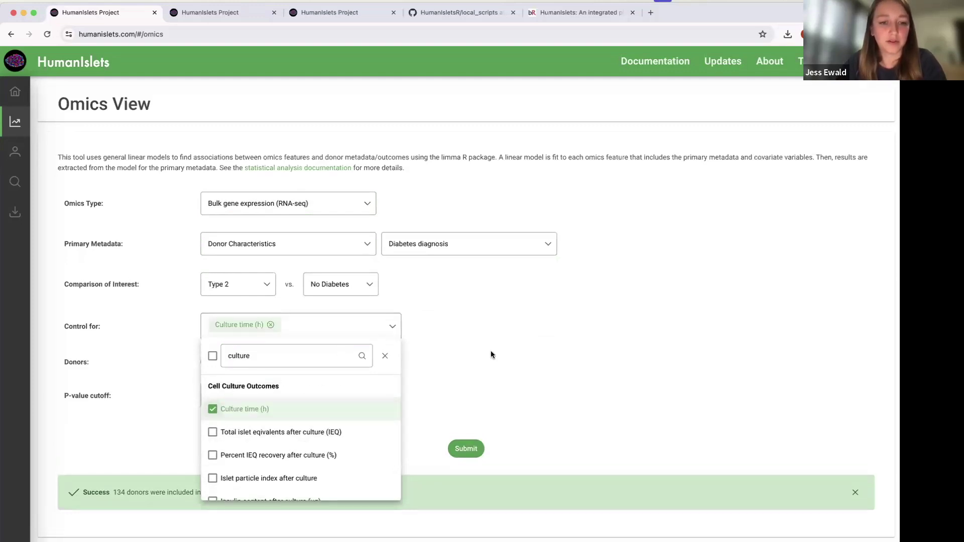
left_click(492, 354)
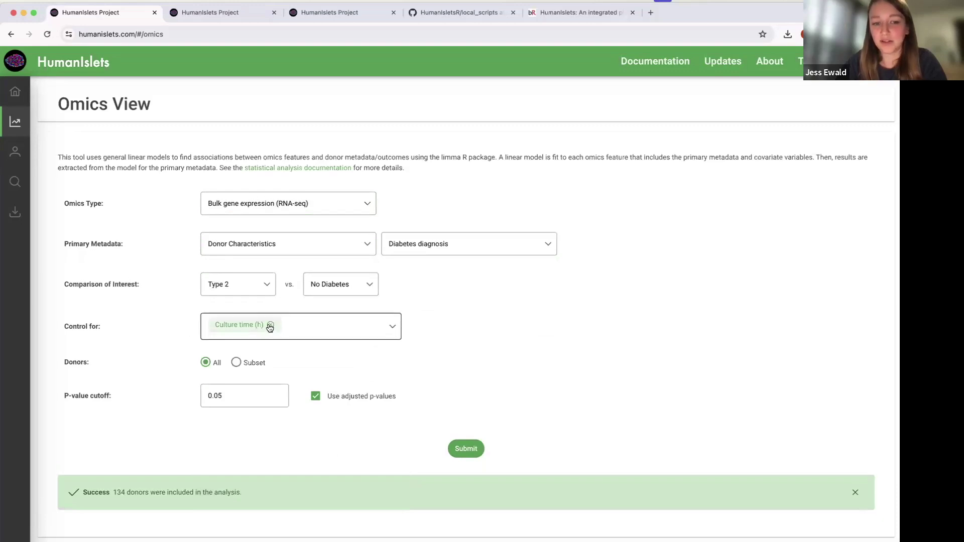
Search the covariates for "age" and add Age (years) to the variables to control for.
left_click(388, 331)
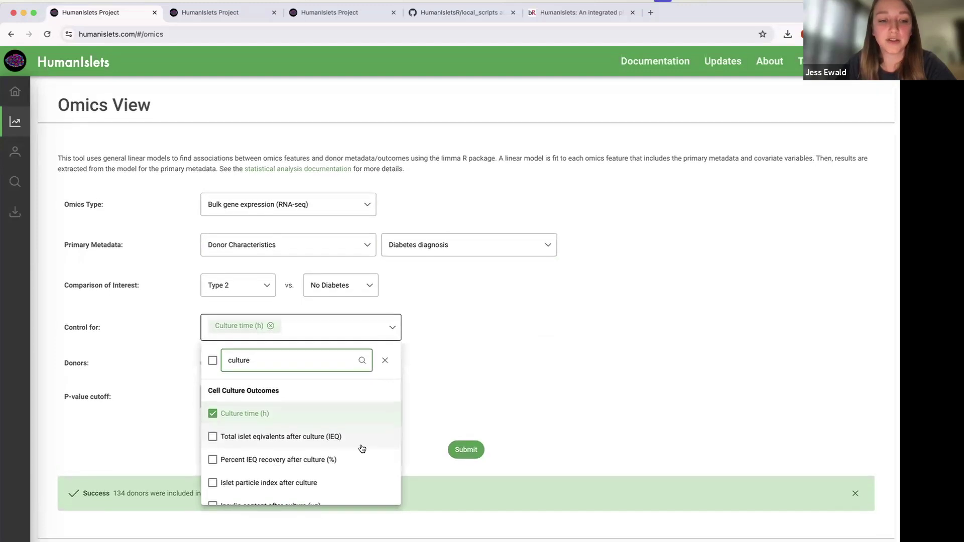
scroll(361, 448, "down", 1)
key("BackSpace")
key("BackSpace")
key("BackSpace")
key("BackSpace")
key("BackSpace")
key("BackSpace")
key("BackSpace")
type("age")
left_click(213, 376)
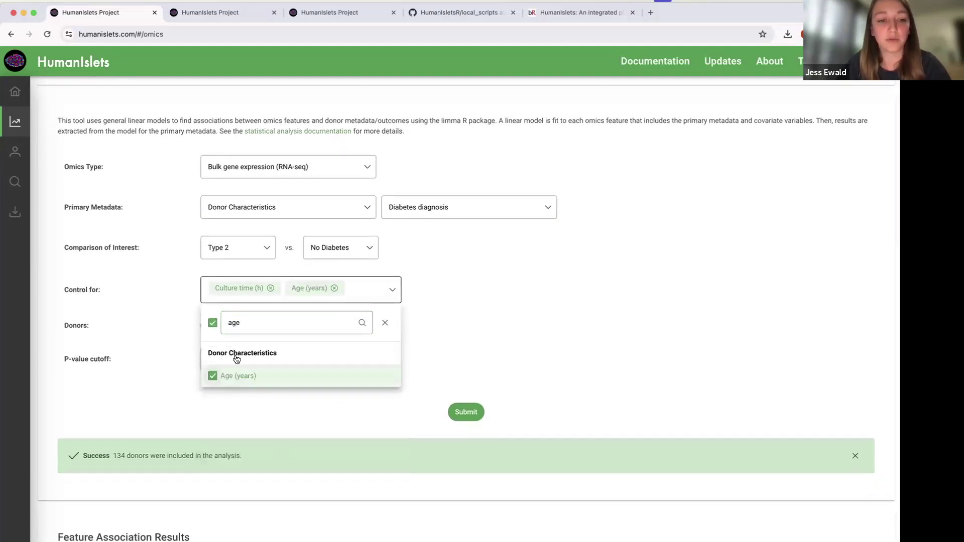
Search the covariates for "BMI", add BMI to the variables to control for, and submit the analysis.
key("BackSpace")
key("BackSpace")
key("BackSpace")
type("BMI")
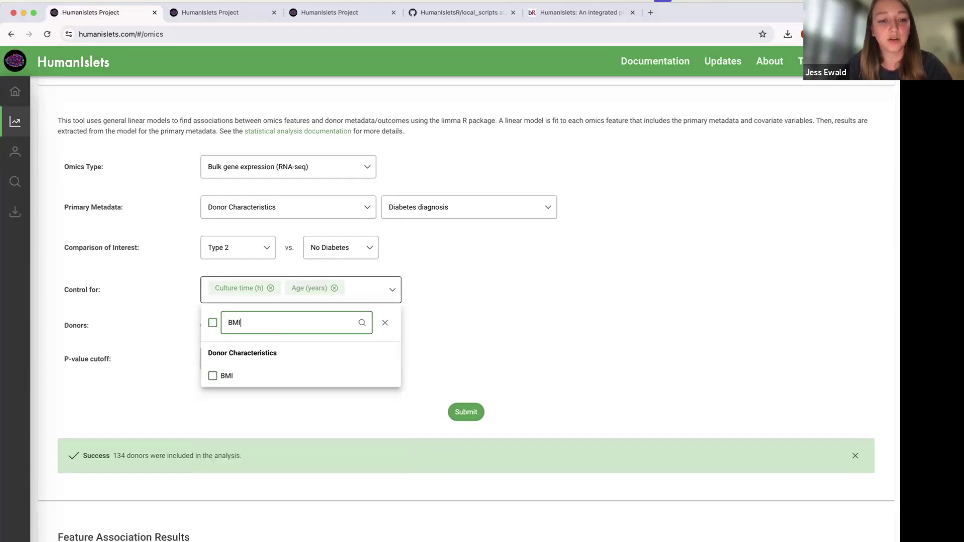
left_click(213, 375)
left_click(534, 338)
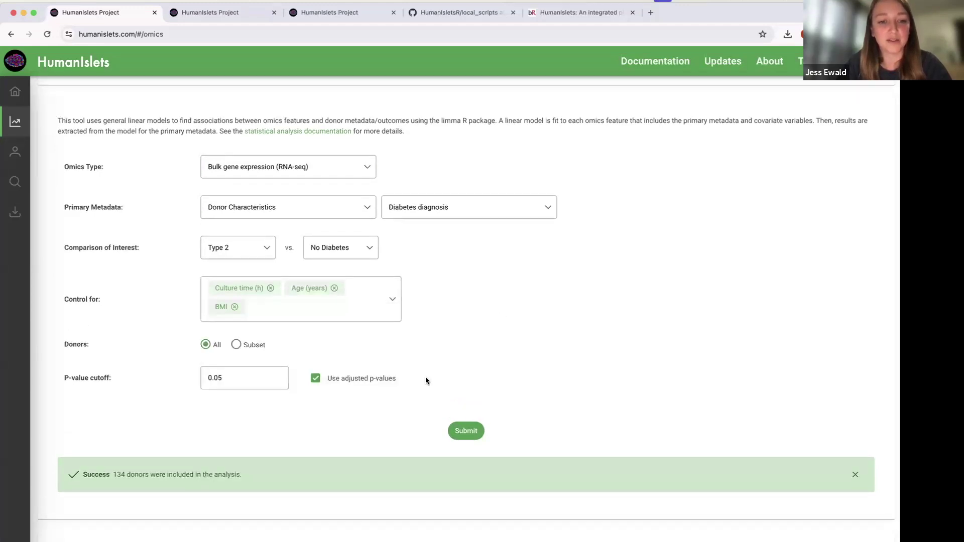
left_click(469, 431)
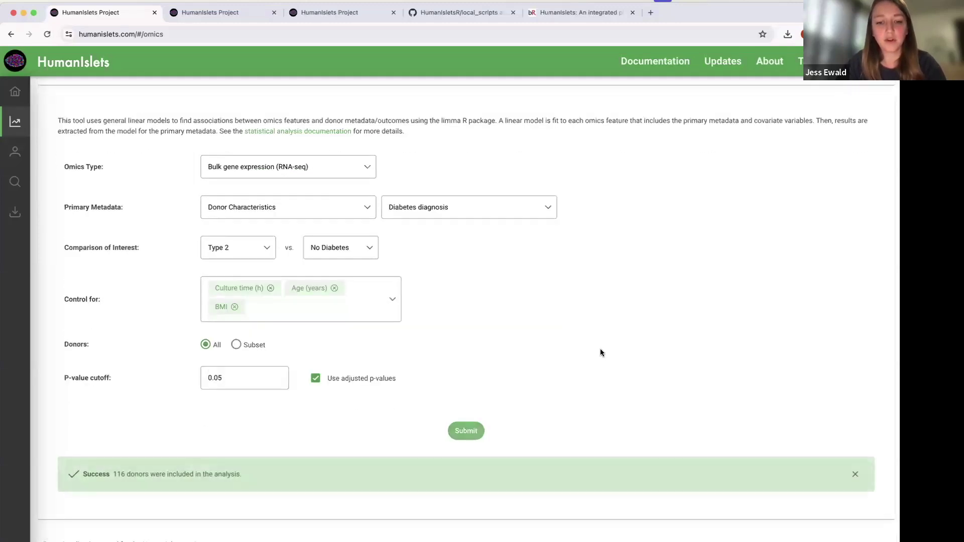
Change the omics type to Bulk protein expression and remove all the covariates from the variables to control for.
scroll(600, 353, "down", 10)
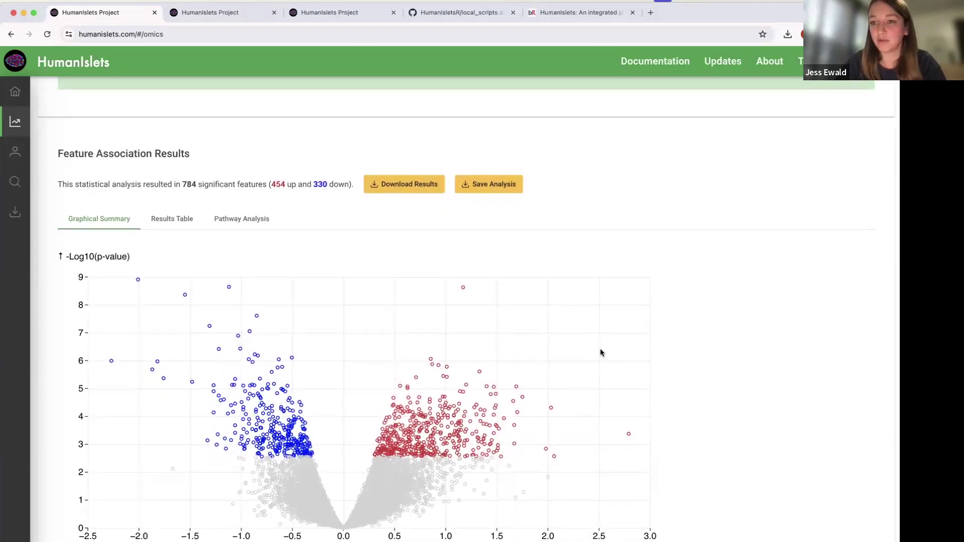
scroll(601, 352, "up", 10)
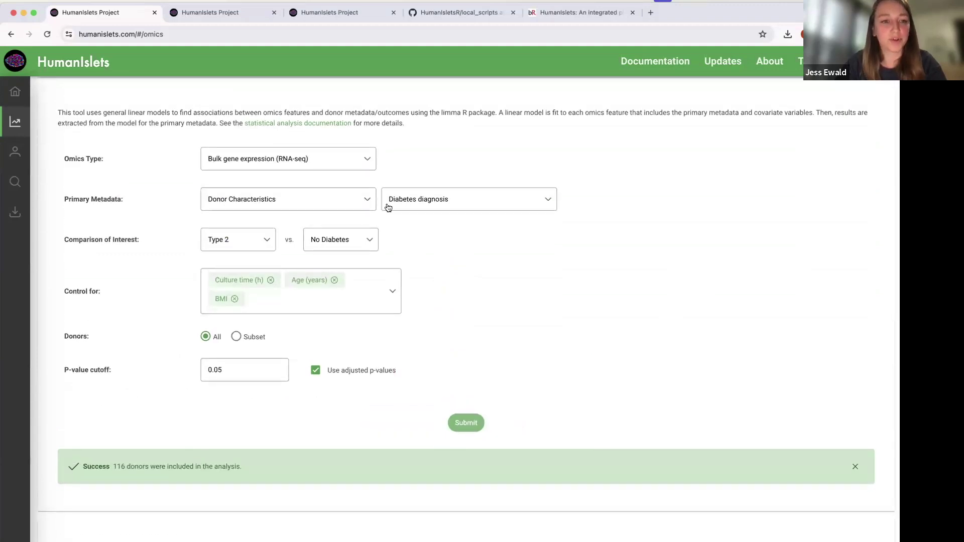
left_click(350, 166)
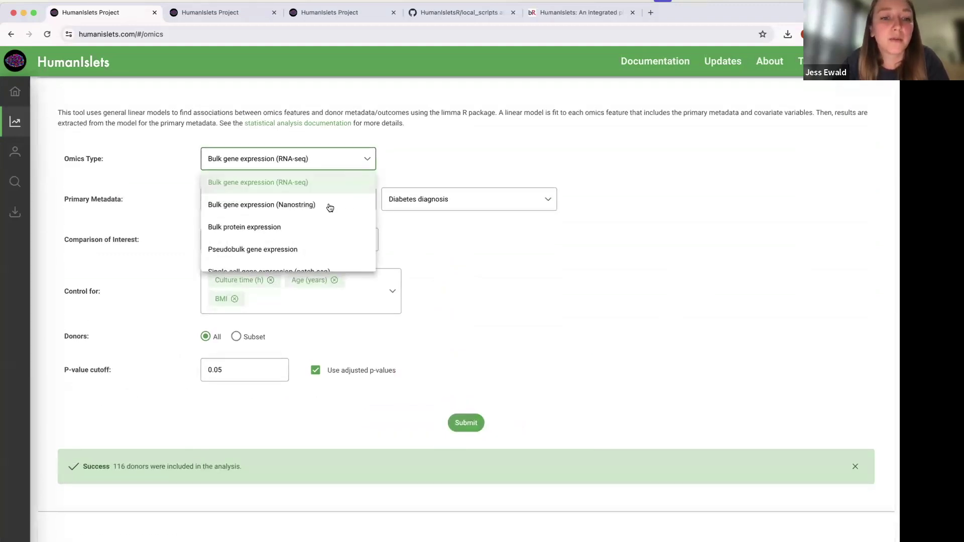
left_click(314, 230)
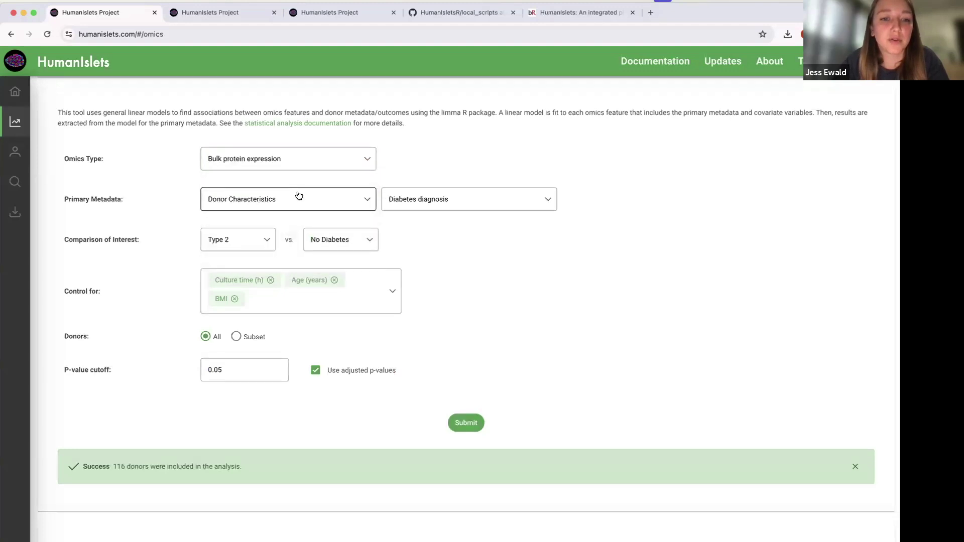
left_click(333, 280)
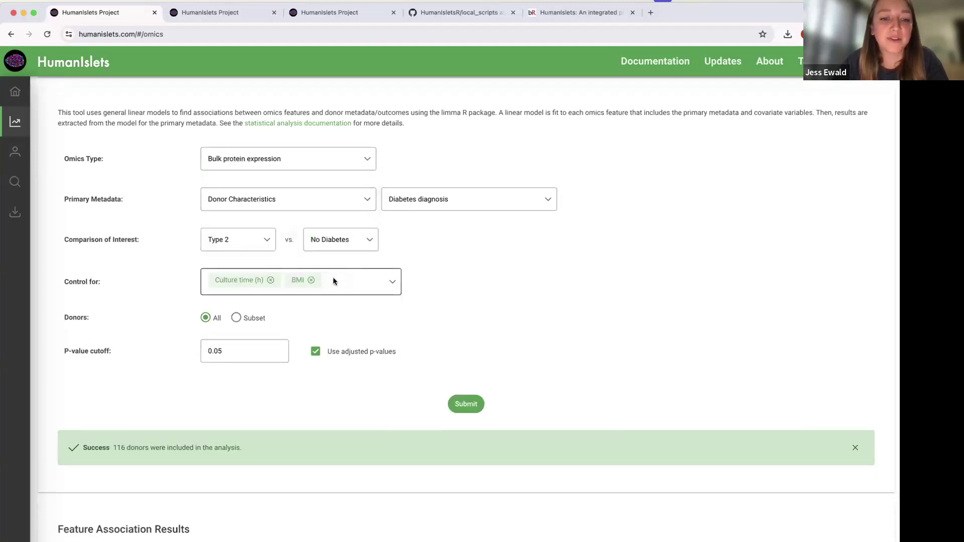
left_click(271, 280)
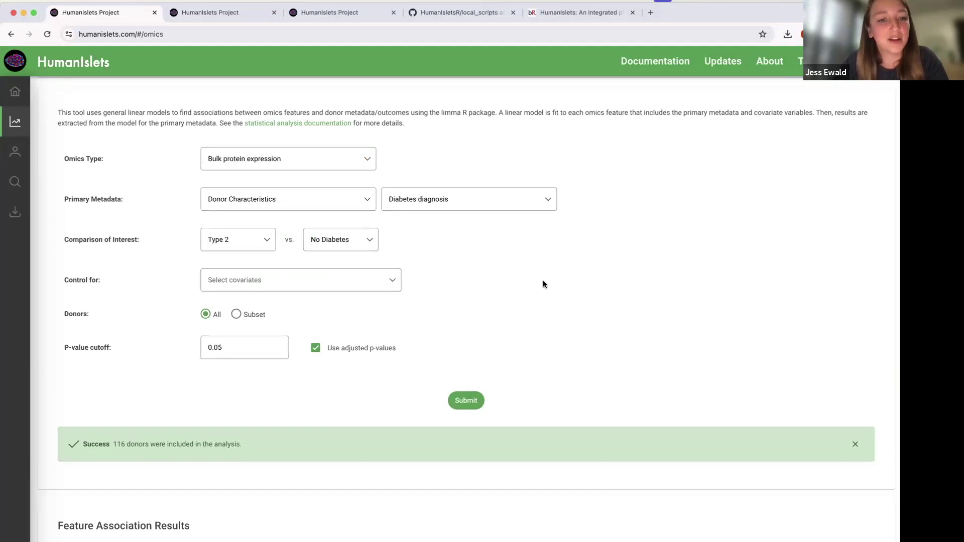
Set the primary metadata to Cell Type Proportions with Non-endocrine cell proportion (computed) and submit the analysis.
left_click(347, 202)
scroll(338, 264, "down", 4)
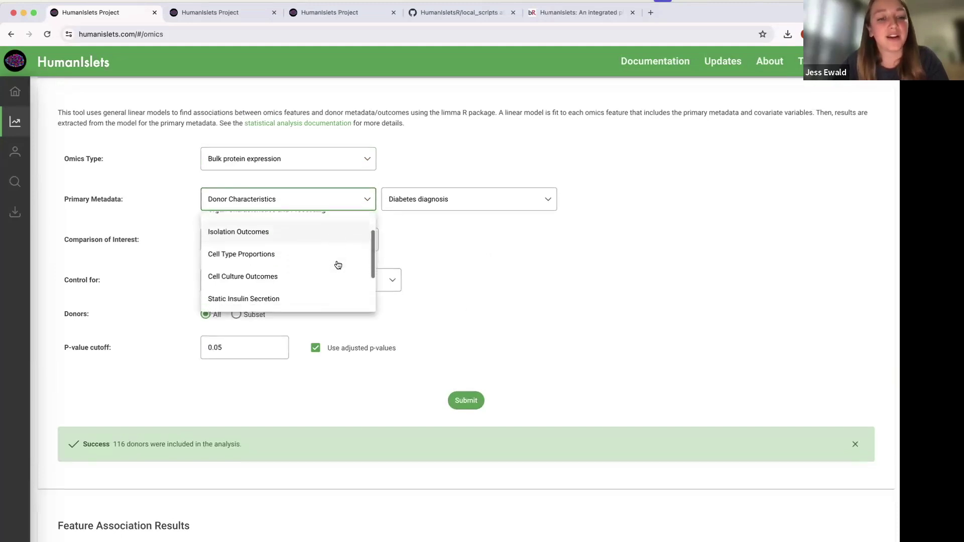
scroll(337, 265, "up", 2)
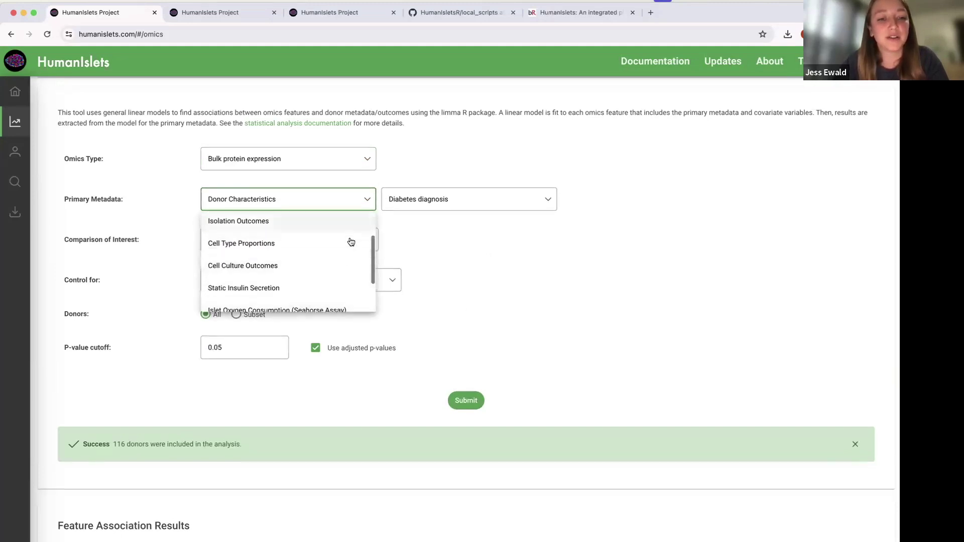
left_click(341, 249)
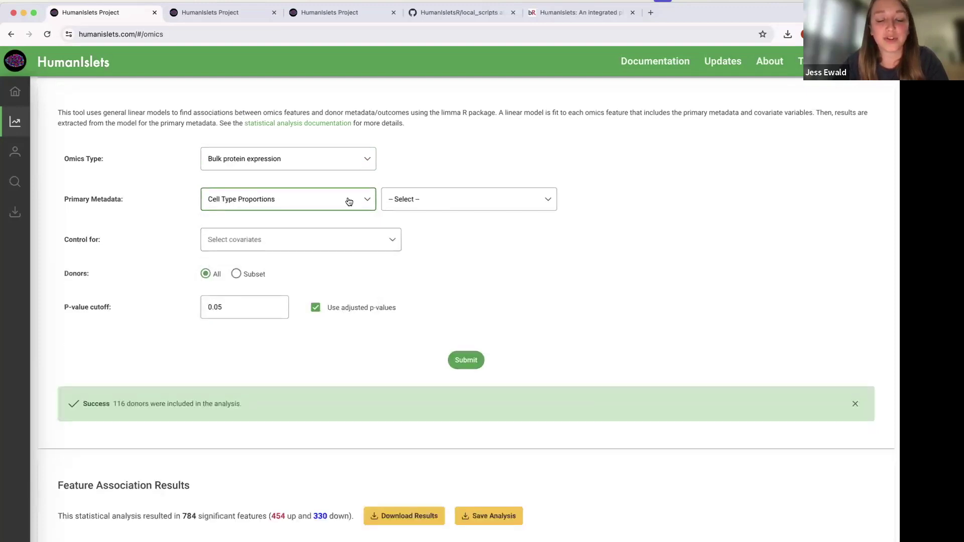
left_click(420, 201)
left_click(432, 246)
left_click(465, 360)
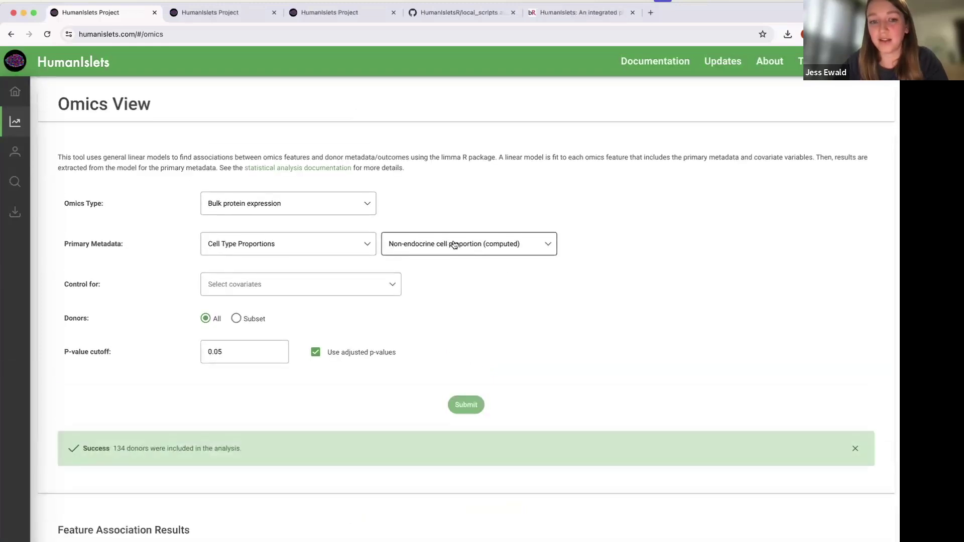
View the IDH2 scatter plot from the volcano plot, close it, and show the results table of associated proteins.
scroll(491, 255, "down", 5)
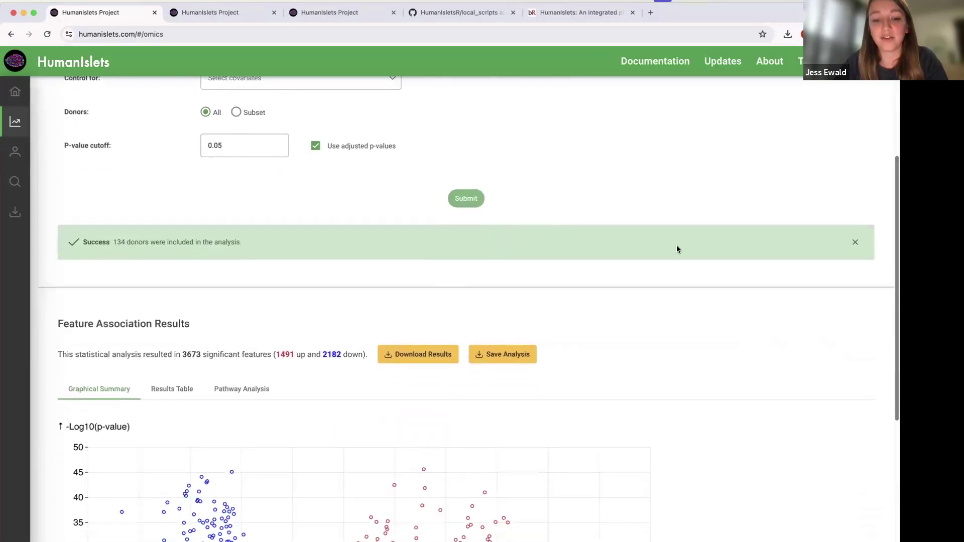
scroll(676, 249, "down", 4)
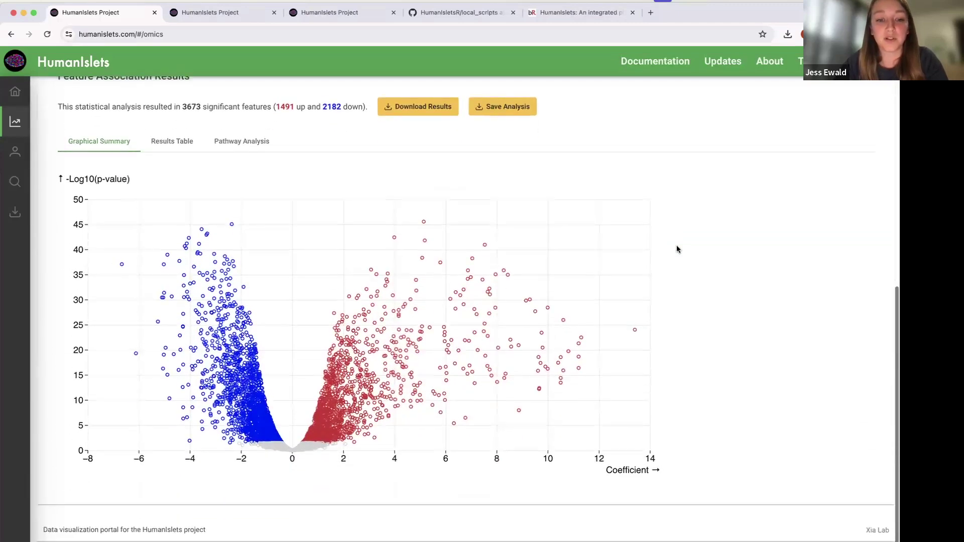
left_click(422, 259)
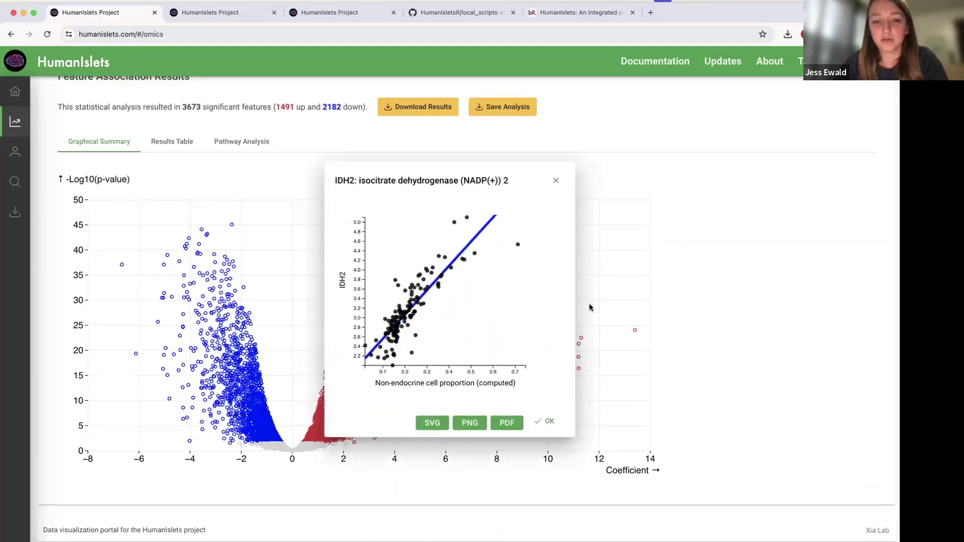
left_click(549, 425)
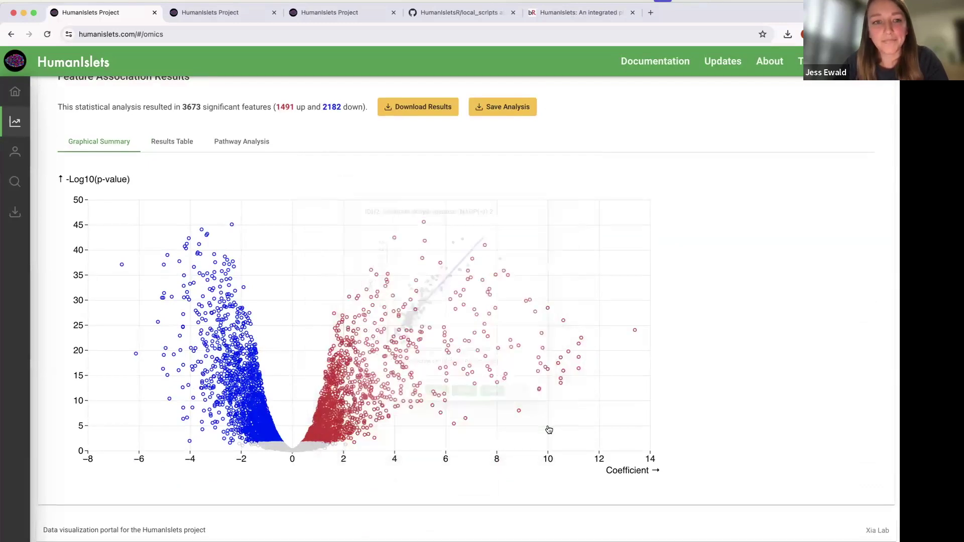
left_click(166, 145)
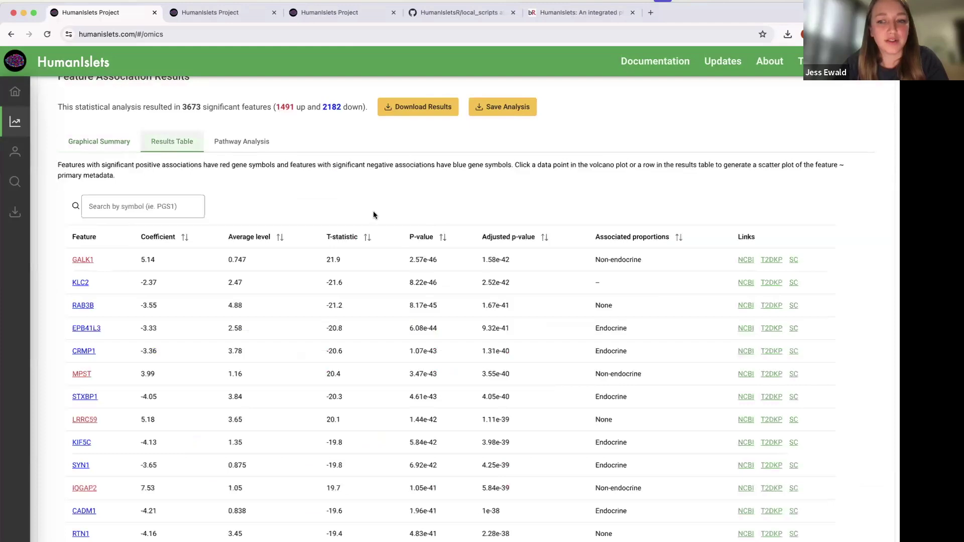
scroll(373, 211, "down", 1)
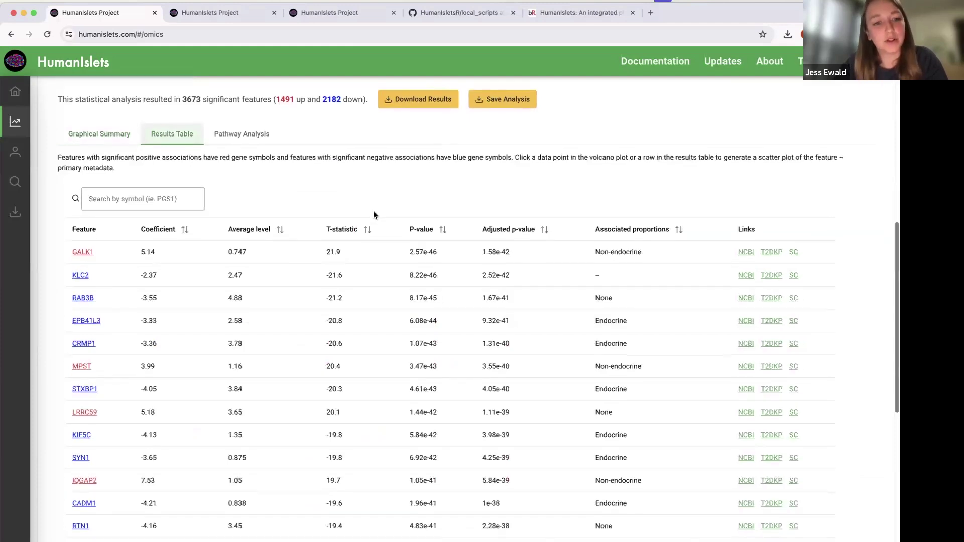
Change the primary metadata variable to β-cell proportion (of endocrine; computed).
scroll(373, 215, "up", 10)
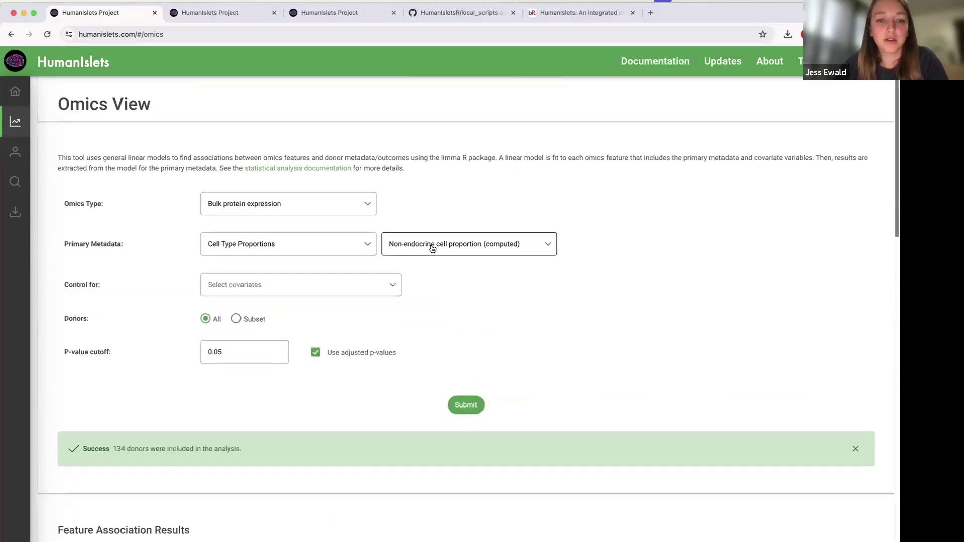
left_click(431, 246)
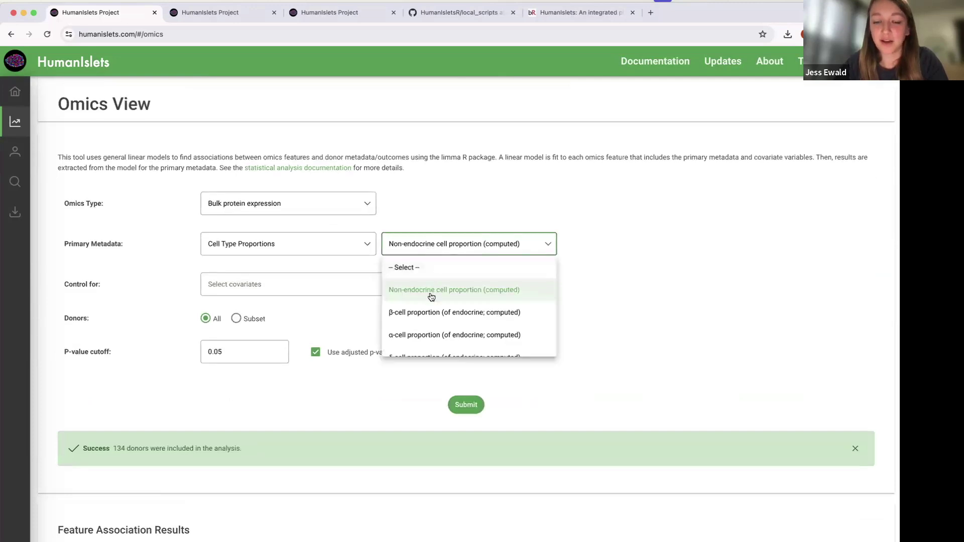
left_click(429, 312)
Search the covariates for "non", add Non-endocrine cell proportion (computed) to the variables to control for, and submit the analysis.
left_click(366, 287)
type("BMI")
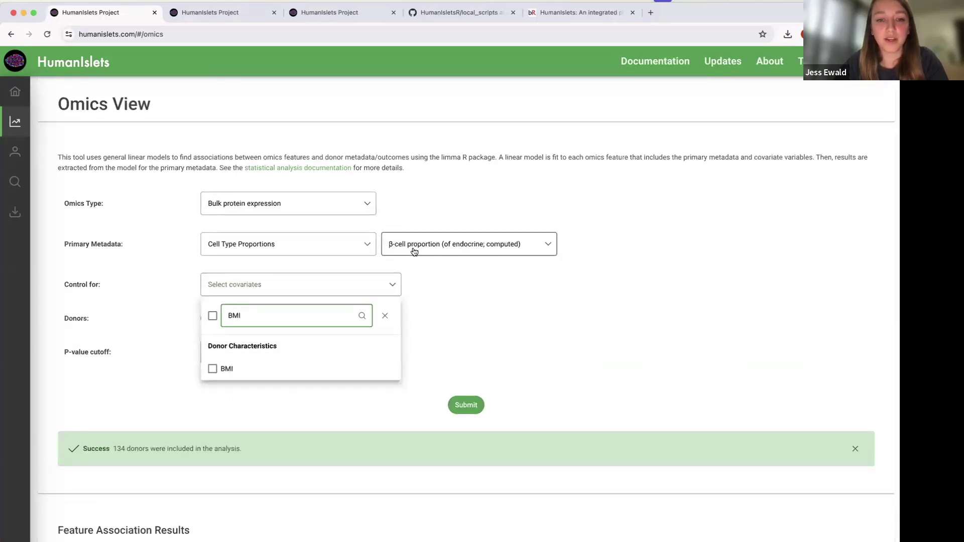
key("BackSpace")
key("BackSpace")
key("BackSpace")
type("bmi")
key("BackSpace")
key("BackSpace")
key("BackSpace")
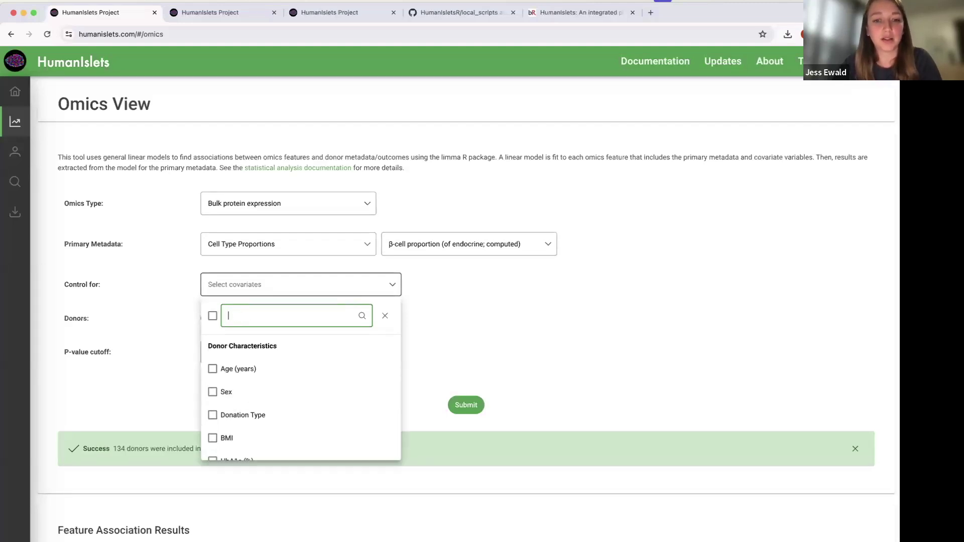
type("non")
left_click(213, 369)
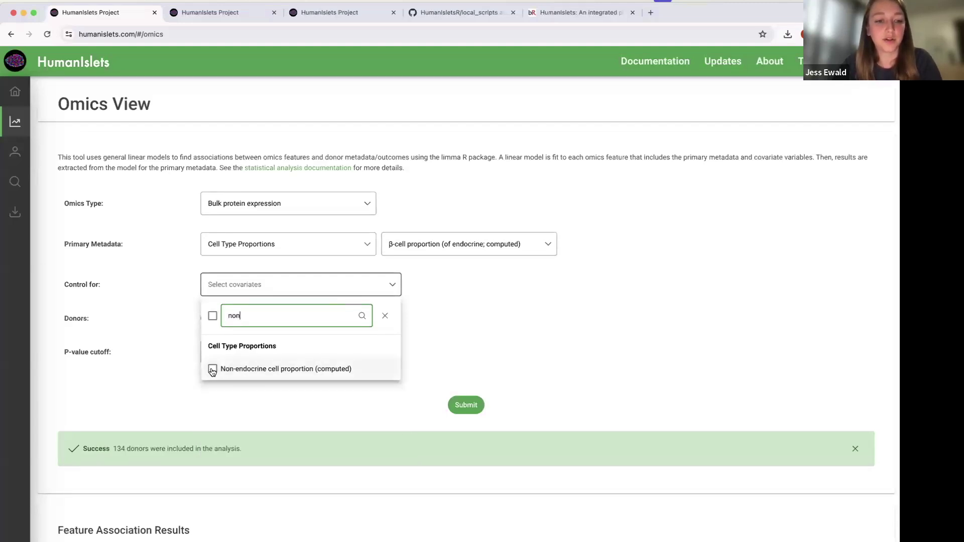
left_click(457, 325)
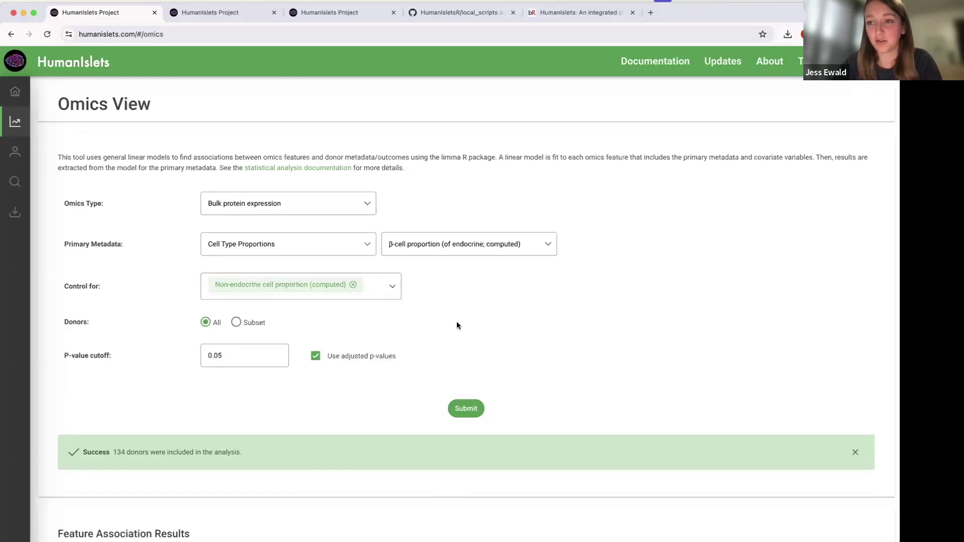
left_click(453, 412)
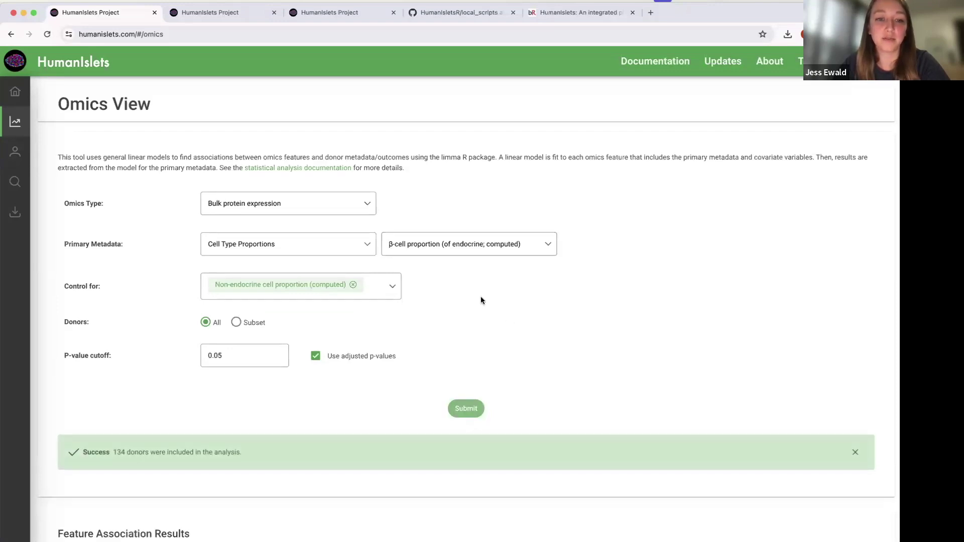
Examine the volcano plot and the results table of the β-cell proportion analysis.
scroll(480, 300, "down", 1)
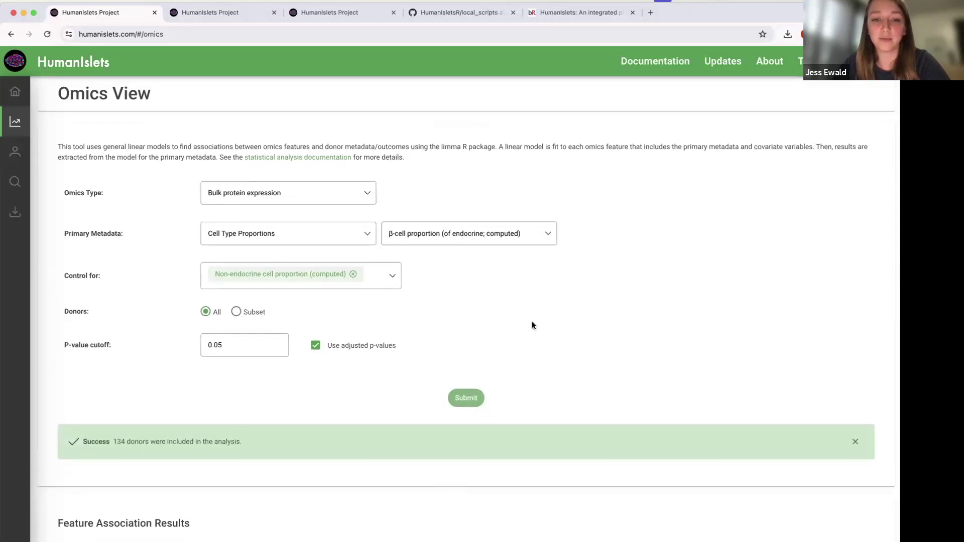
scroll(531, 321, "down", 10)
scroll(308, 350, "down", 1)
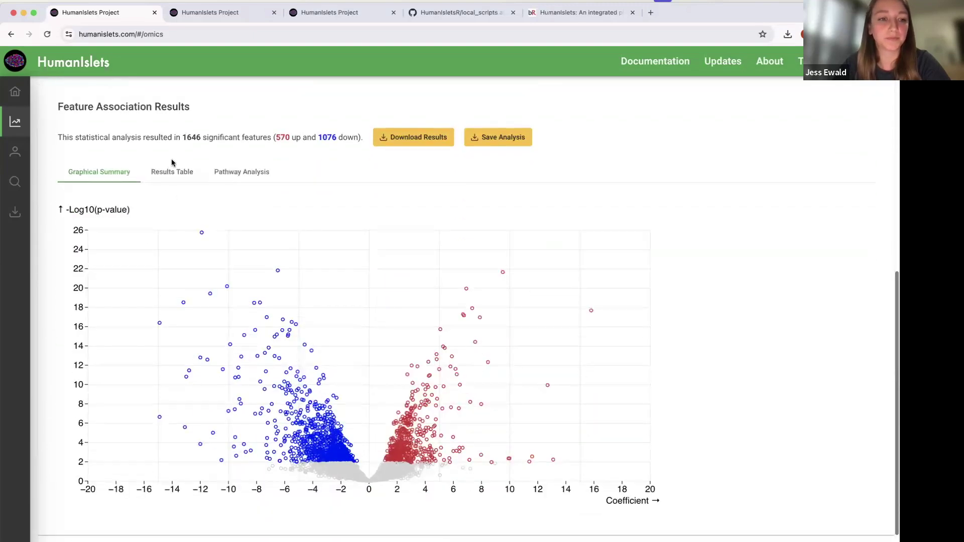
left_click(167, 172)
scroll(390, 236, "down", 1)
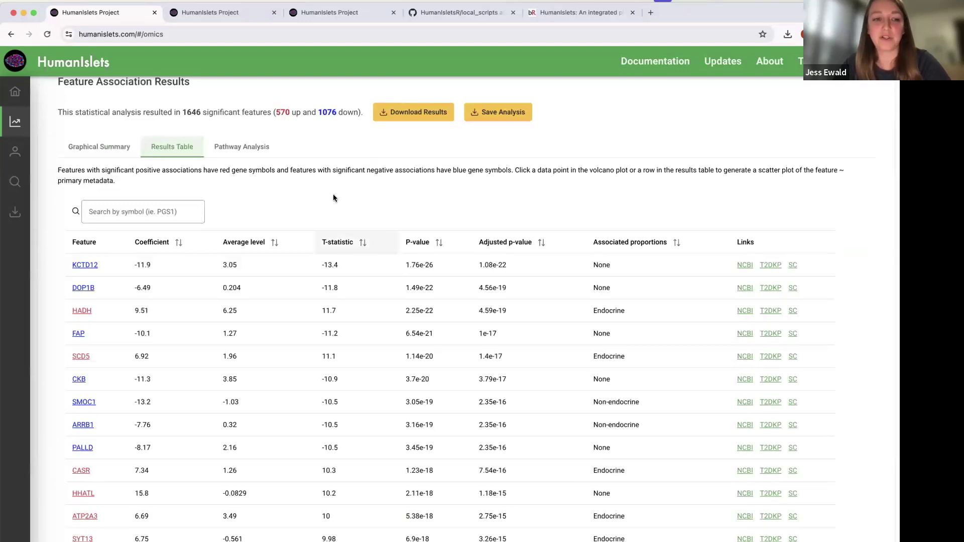
scroll(331, 180, "up", 1)
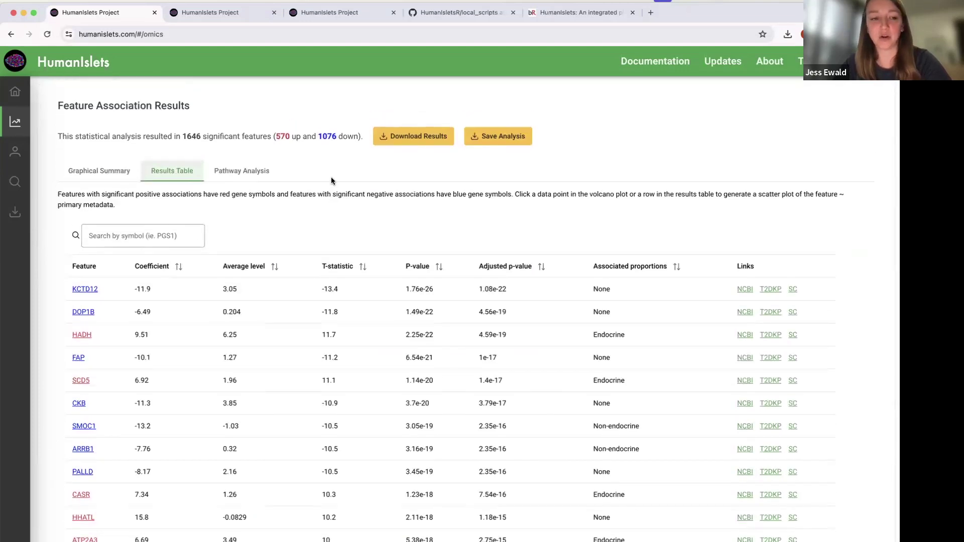
scroll(330, 181, "down", 1)
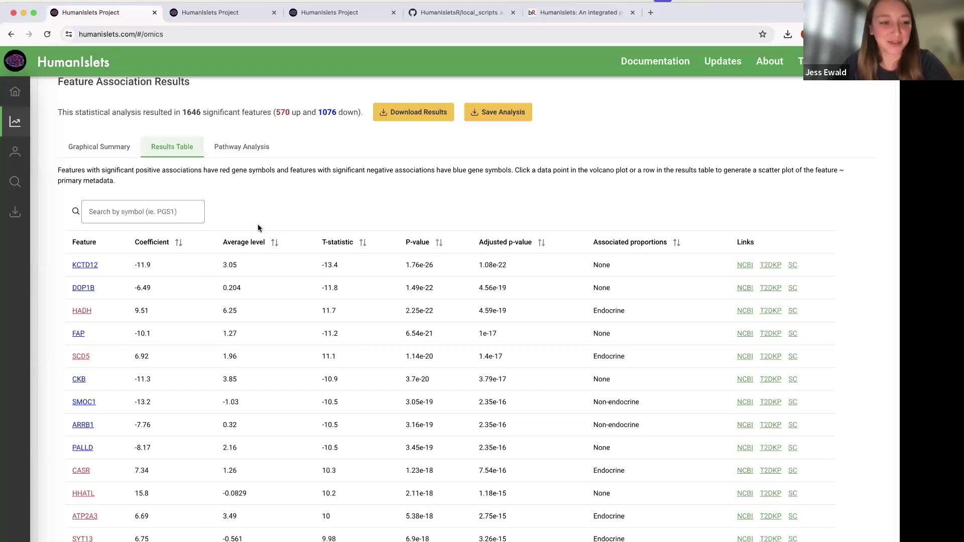
View the single-cell expression plots by cell type for HADH and SCD5, closing each one after viewing.
left_click(794, 315)
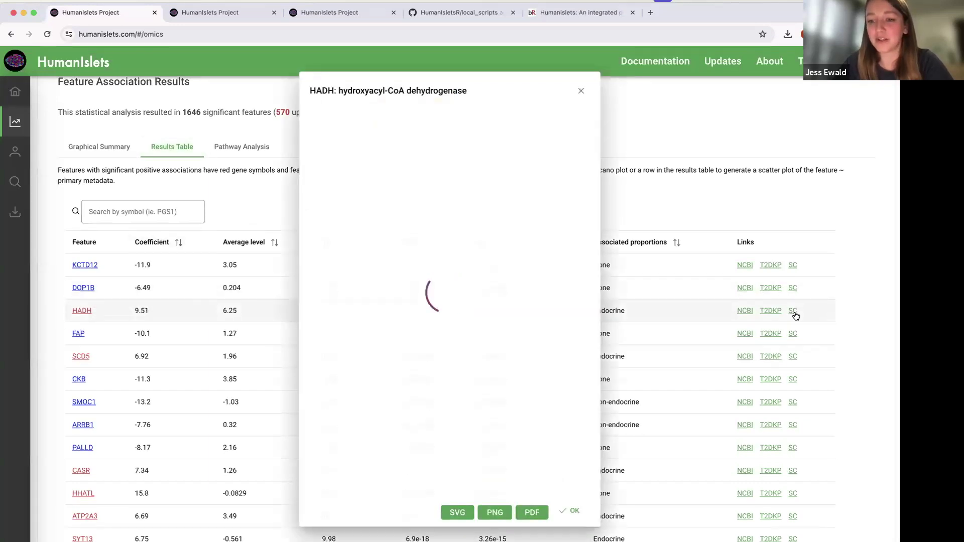
scroll(794, 314, "down", 3)
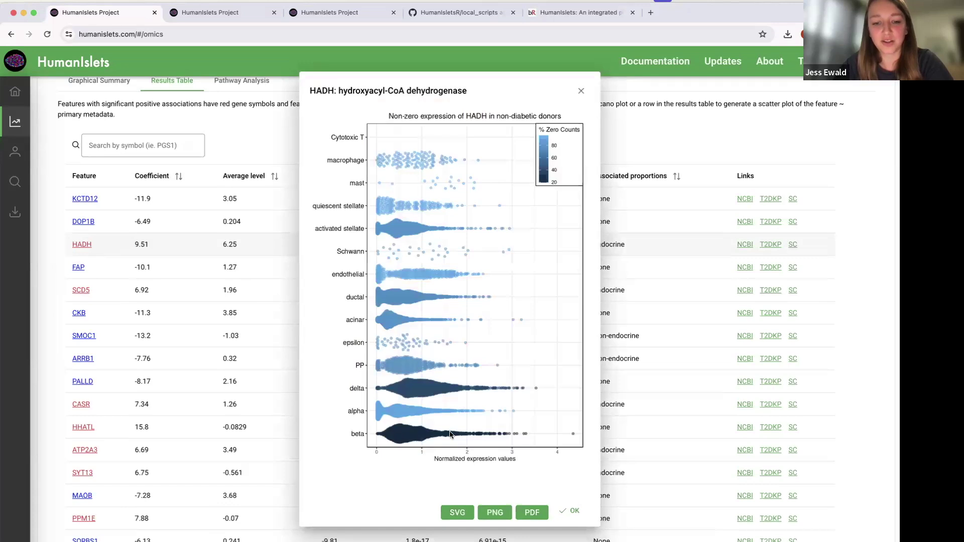
left_click(576, 512)
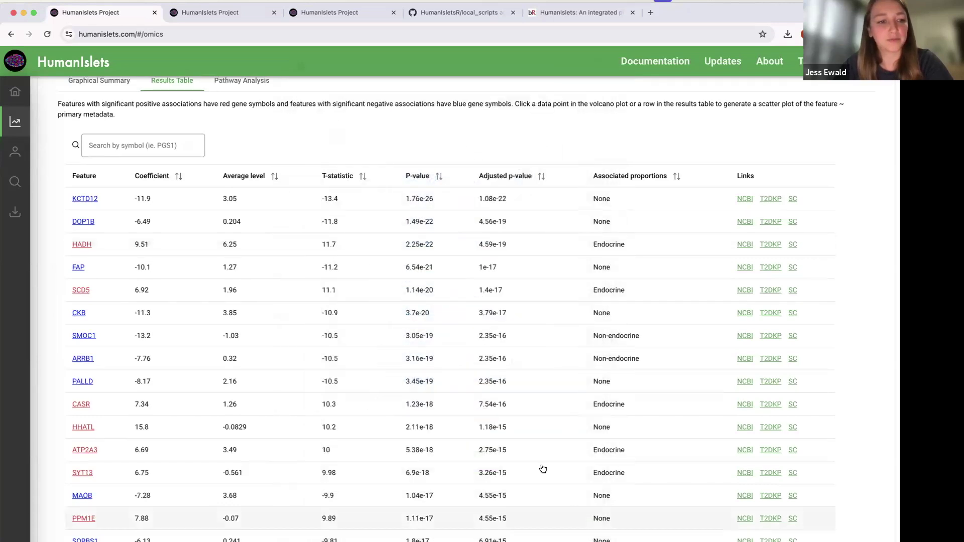
left_click(793, 291)
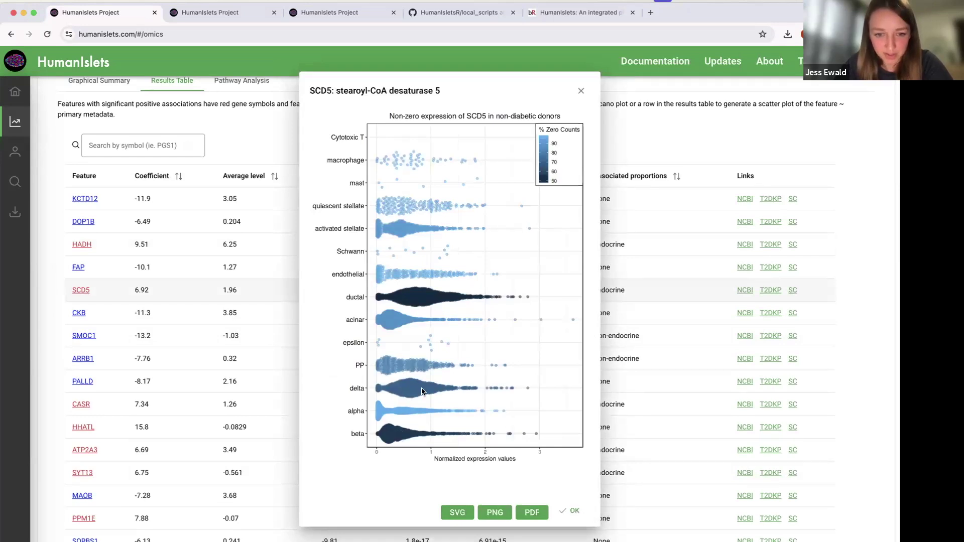
left_click(570, 511)
Change the primary metadata variable to α-cell proportion (of endocrine; computed) and submit the analysis.
scroll(371, 374, "down", 2)
scroll(371, 374, "up", 10)
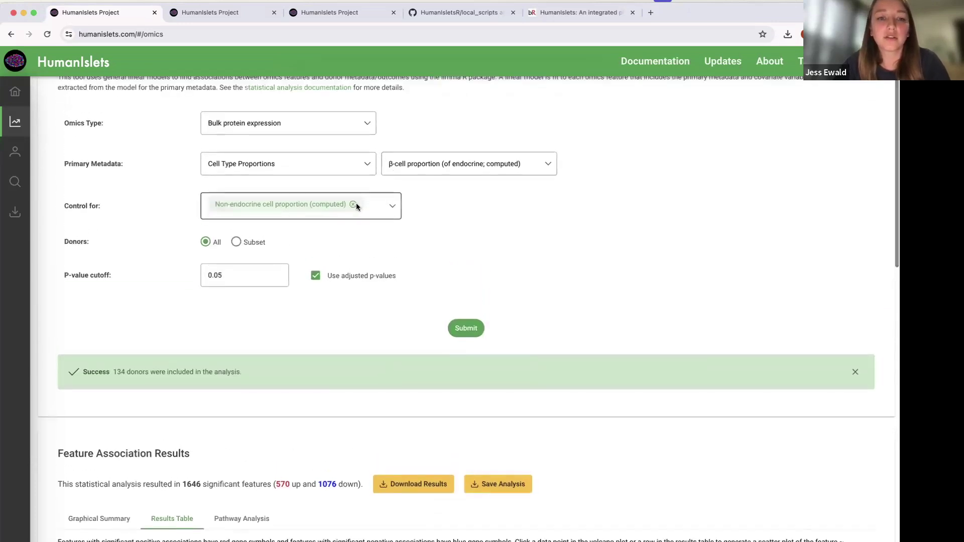
left_click(428, 164)
left_click(423, 255)
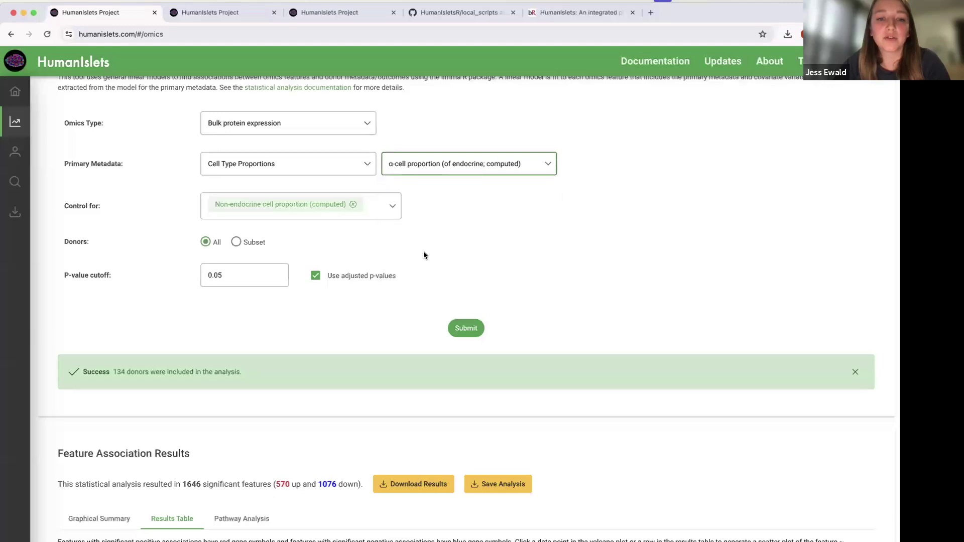
left_click(458, 329)
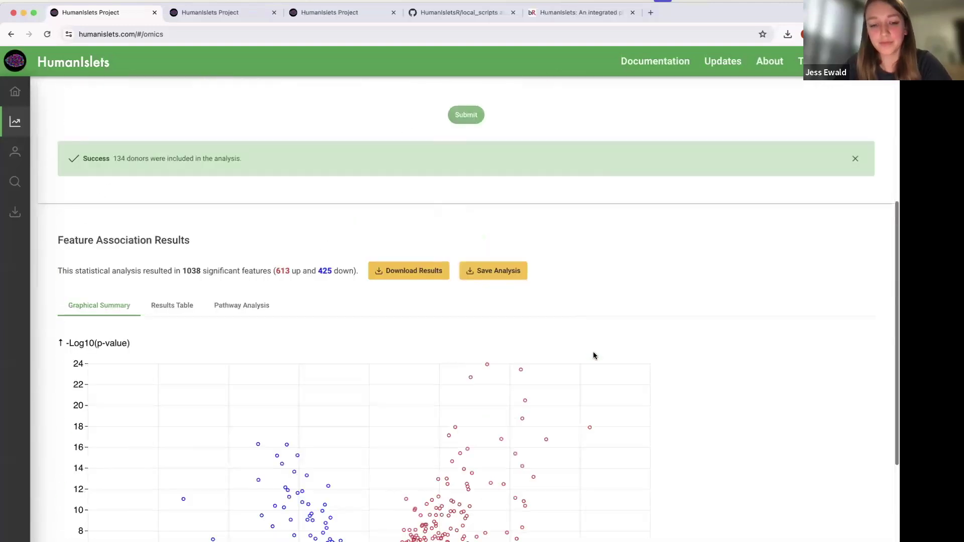
Open the results table of the α-cell proportion analysis and view the single-cell expression plot for MAOB, closing it after viewing.
left_click(180, 175)
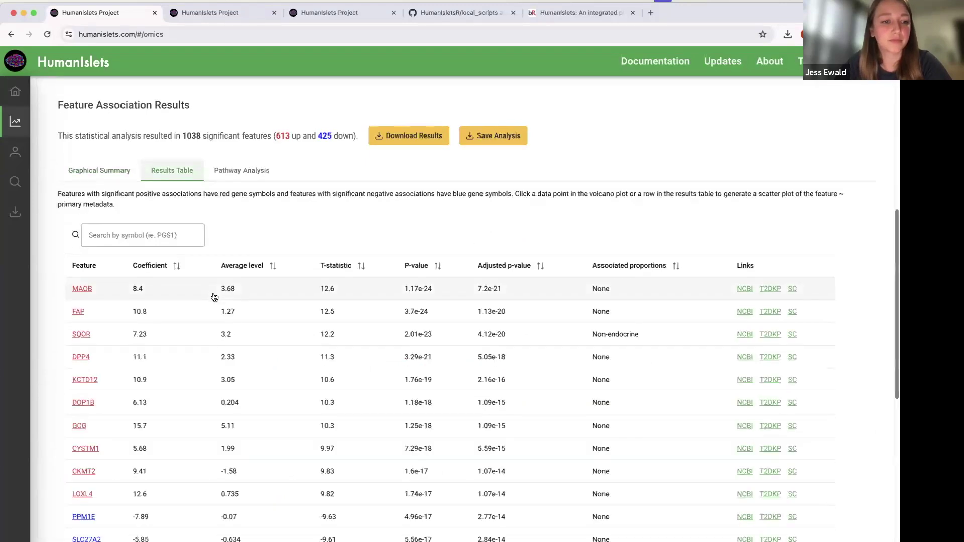
scroll(674, 172, "down", 1)
left_click(799, 240)
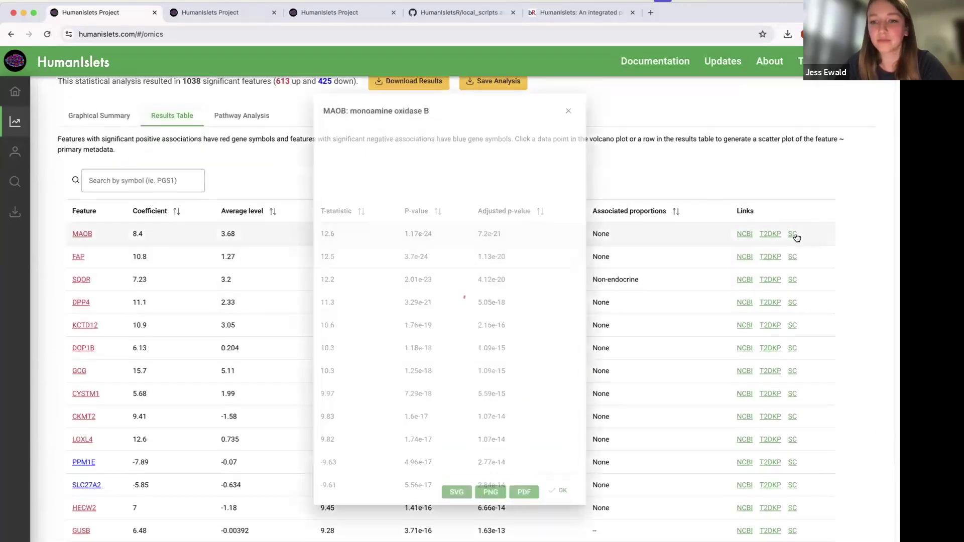
scroll(853, 317, "down", 1)
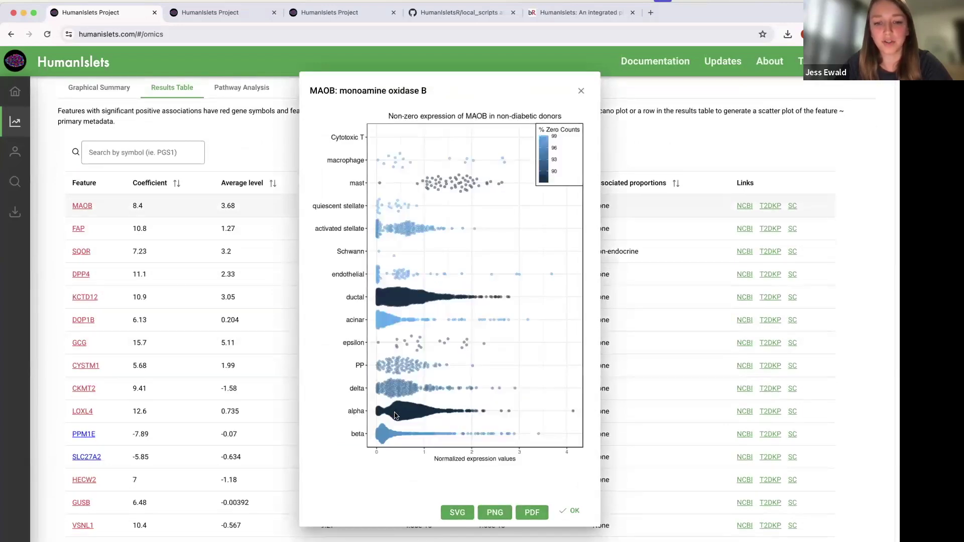
left_click(575, 519)
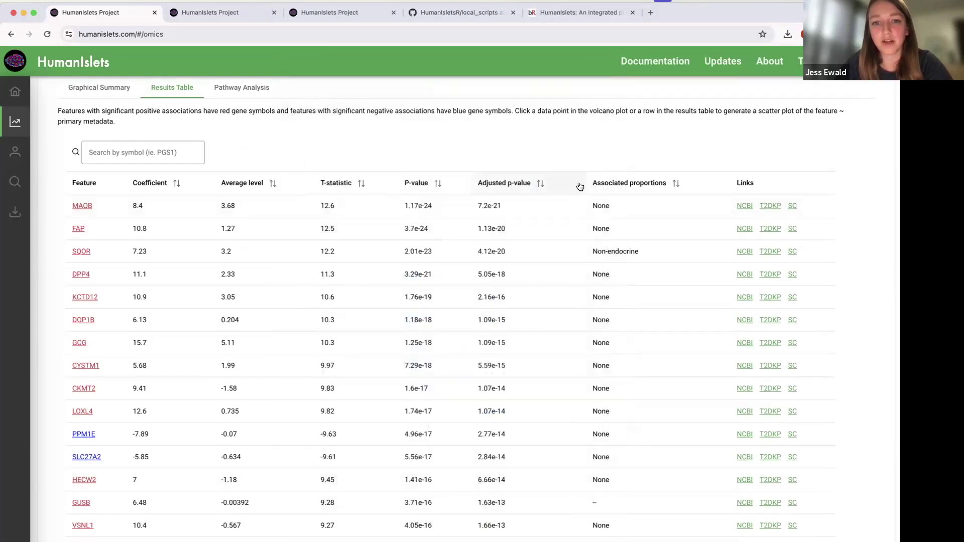
Remove Non-endocrine cell proportion (computed) from the variables to control for.
scroll(577, 187, "up", 8)
scroll(578, 185, "up", 3)
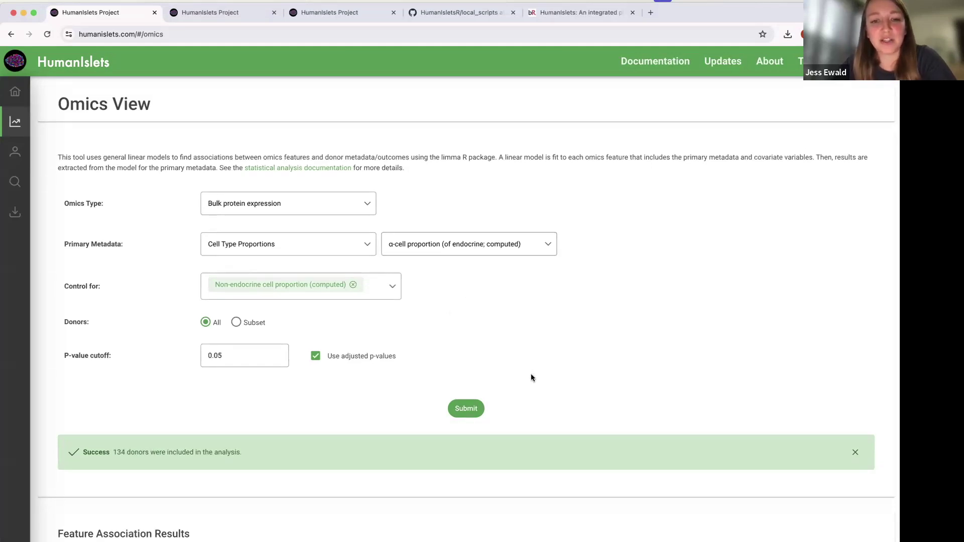
scroll(531, 377, "down", 2)
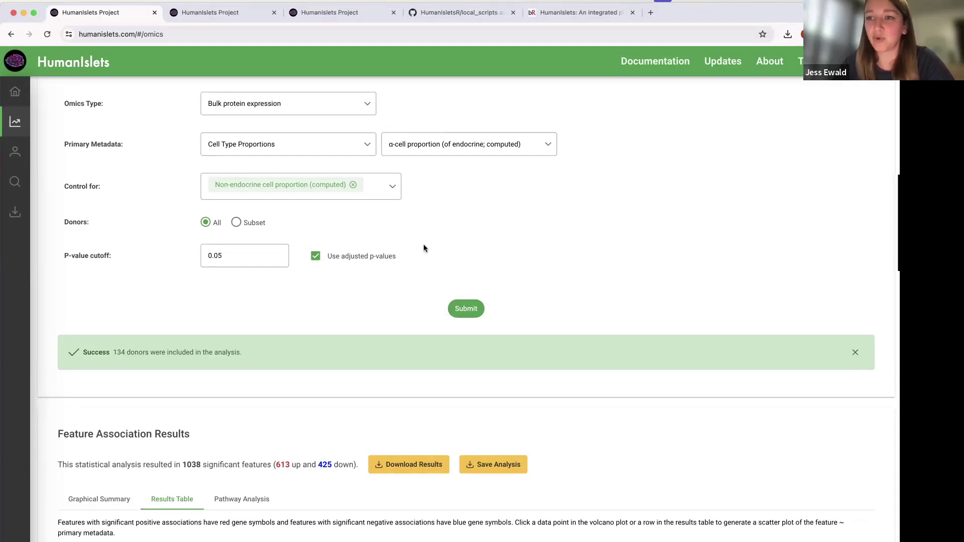
scroll(423, 245, "up", 2)
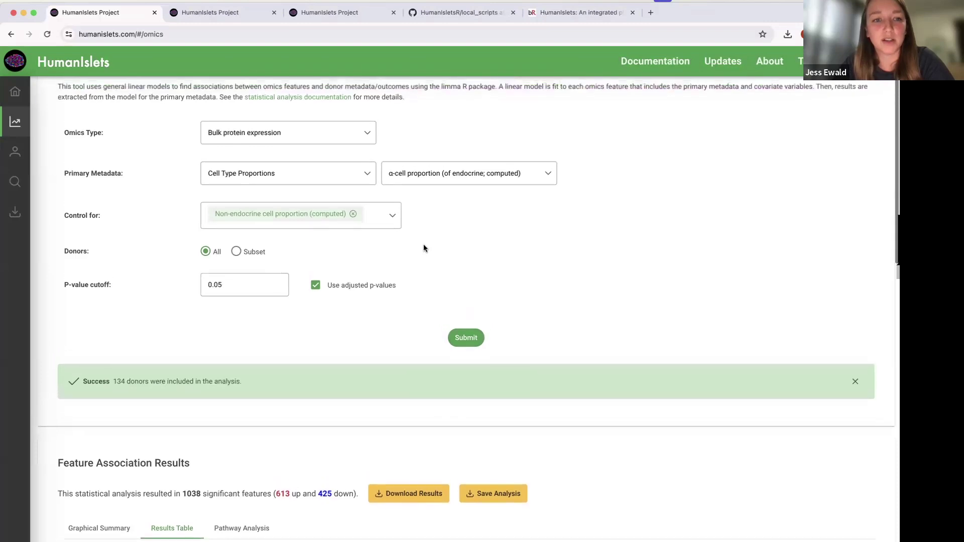
scroll(423, 247, "up", 2)
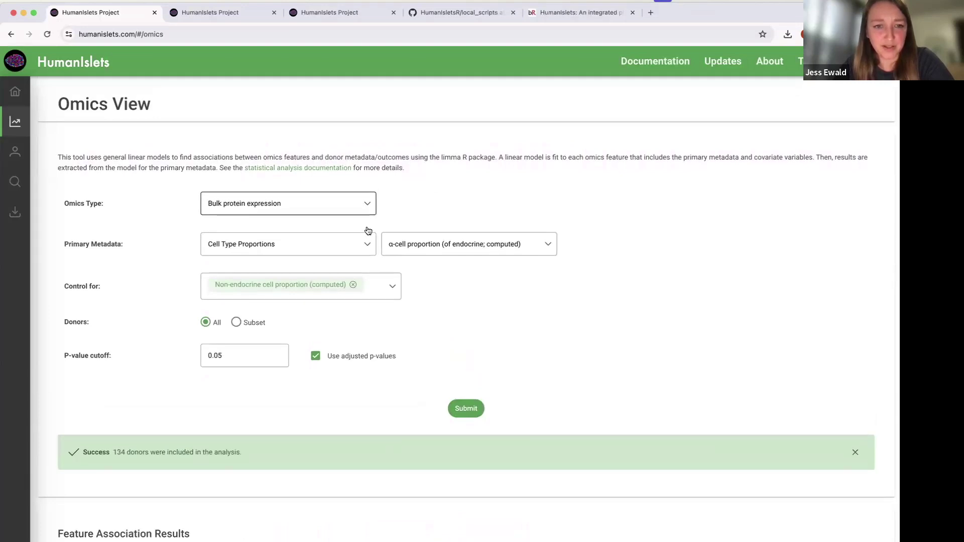
left_click(352, 285)
left_click(545, 244)
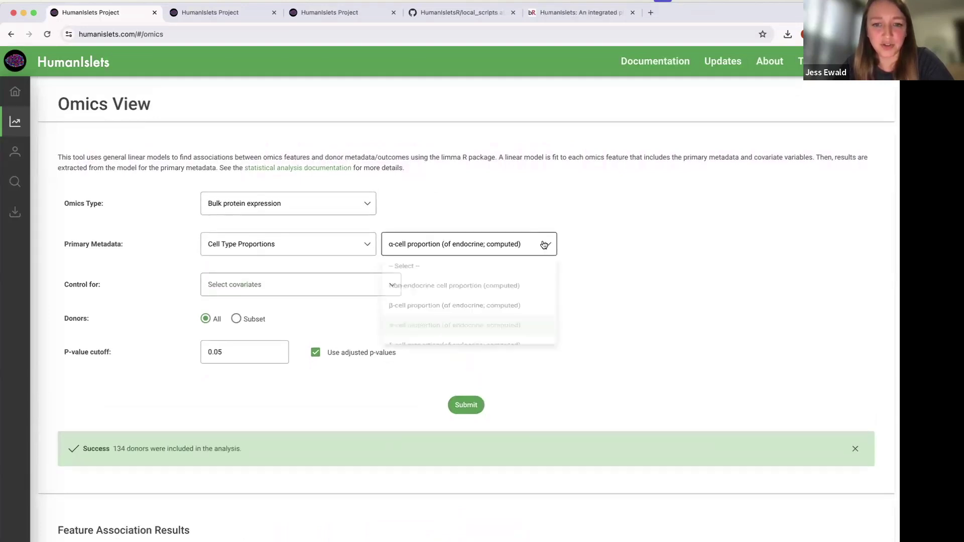
left_click(591, 197)
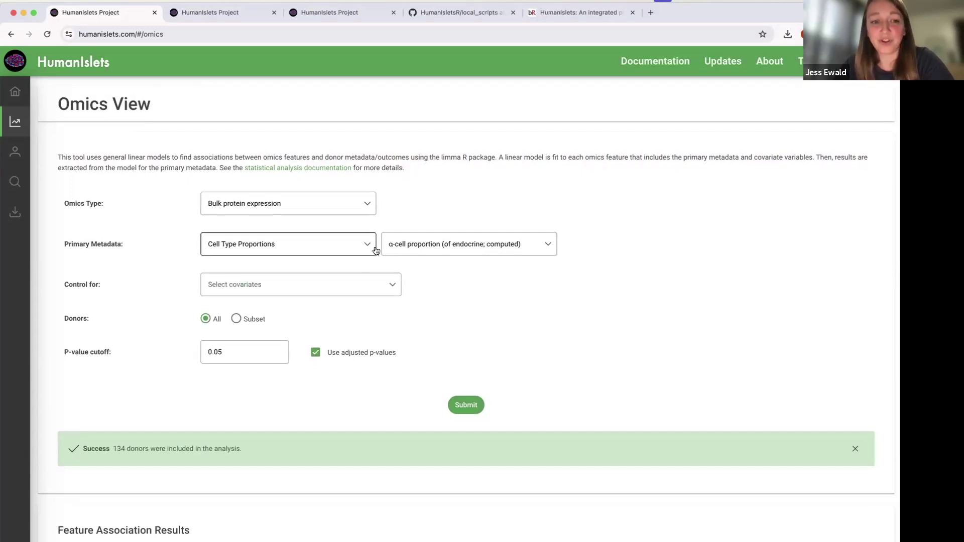
Set the primary metadata to Dynamic Insulin Responses to Macronutrients with the variable 15 mM Glucose-stimulated secretion (AUC).
left_click(361, 252)
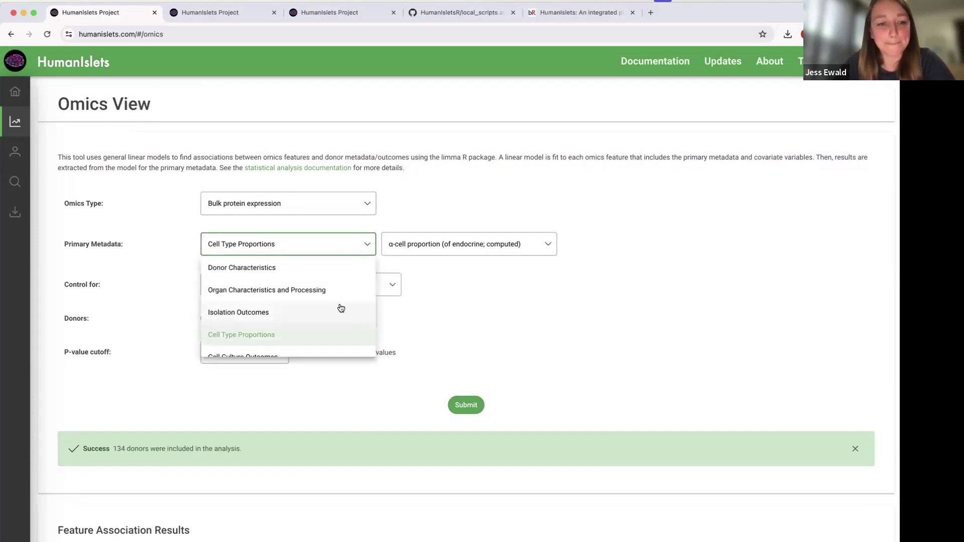
scroll(338, 307, "down", 3)
scroll(339, 307, "down", 3)
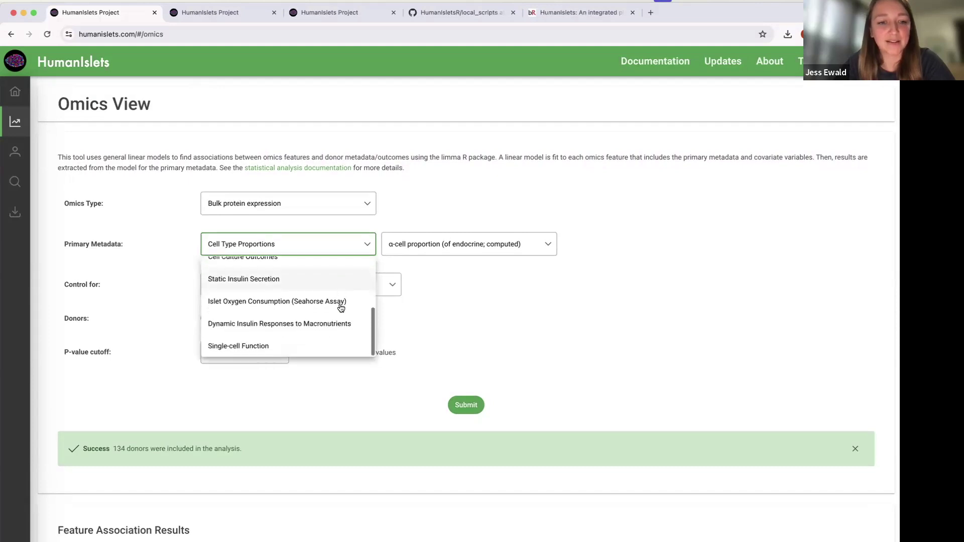
left_click(284, 325)
left_click(453, 246)
scroll(459, 336, "down", 2)
scroll(459, 336, "down", 1)
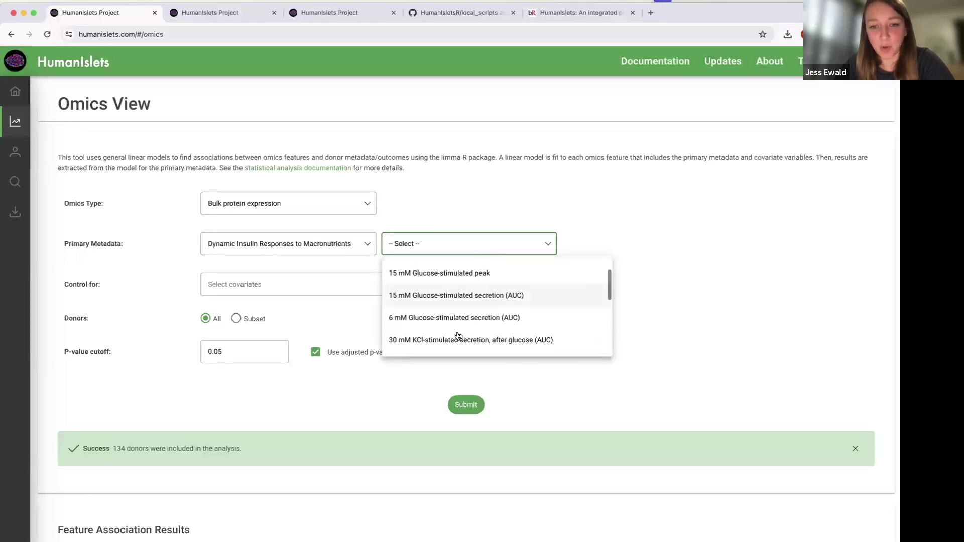
scroll(474, 303, "up", 1)
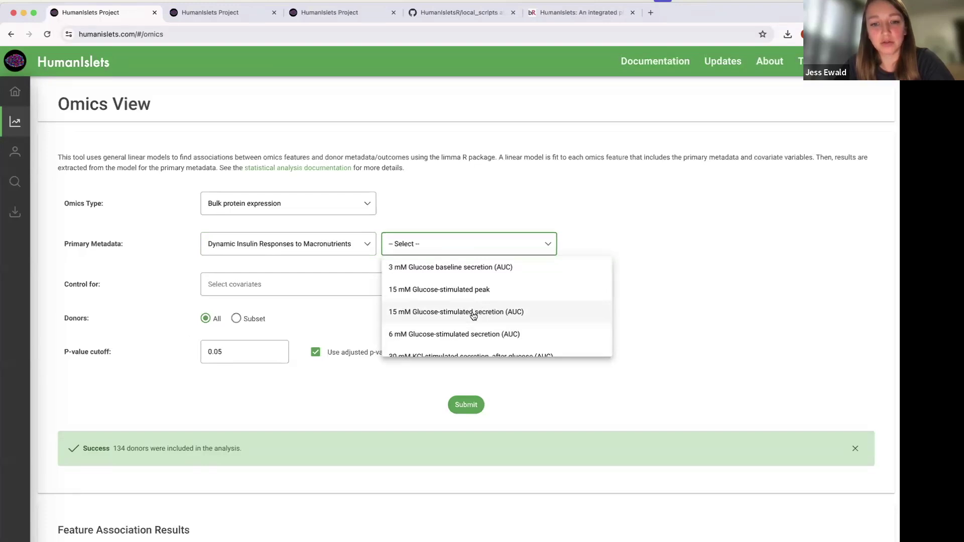
left_click(473, 313)
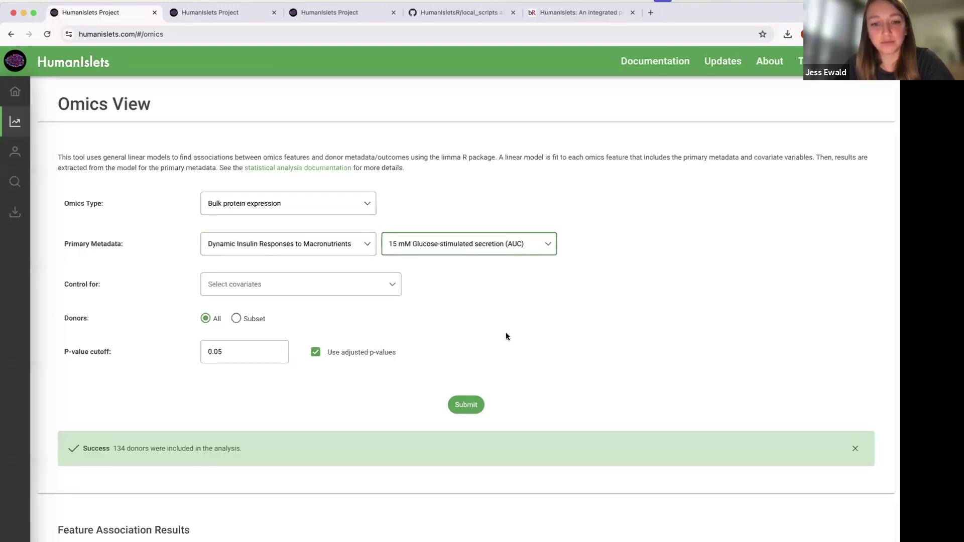
Submit the glucose-stimulated secretion analysis without covariates and view its volcano plot.
left_click(464, 405)
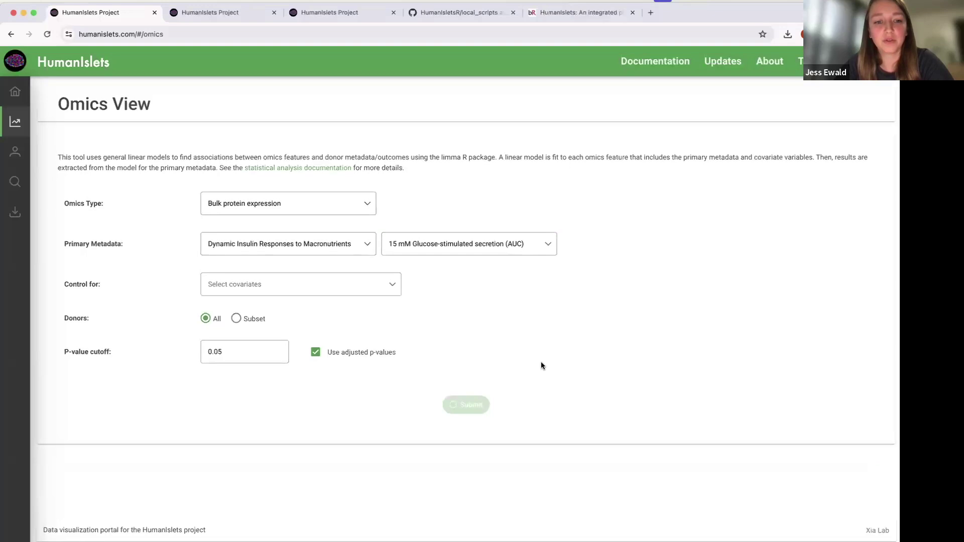
scroll(541, 364, "down", 3)
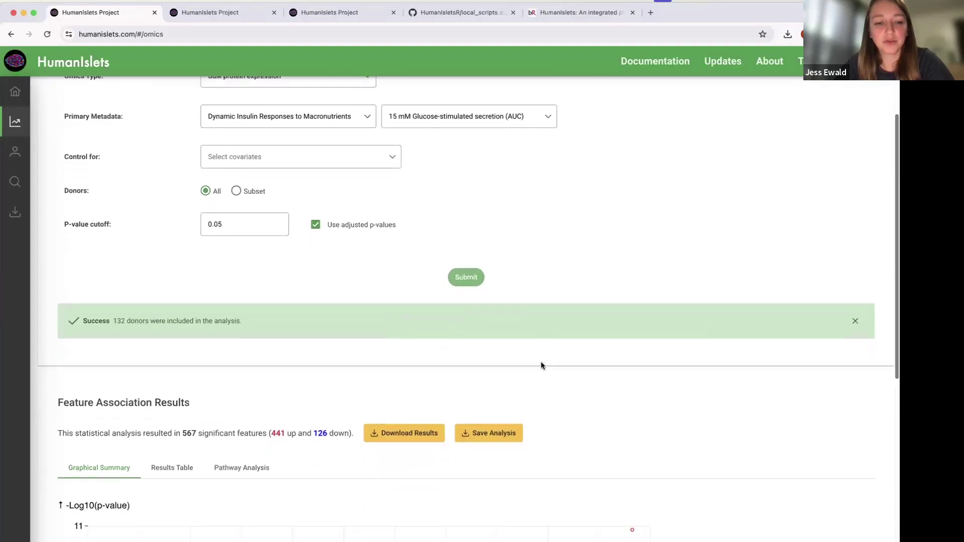
scroll(540, 365, "down", 5)
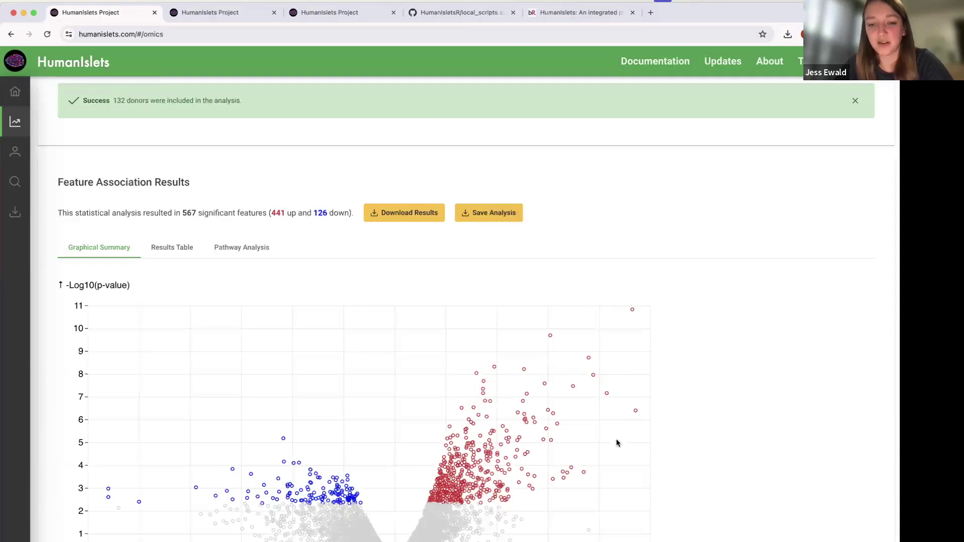
Search the covariates for "non", control for Non-endocrine cell proportion (computed), and submit the glucose-stimulated secretion analysis again.
scroll(656, 395, "up", 5)
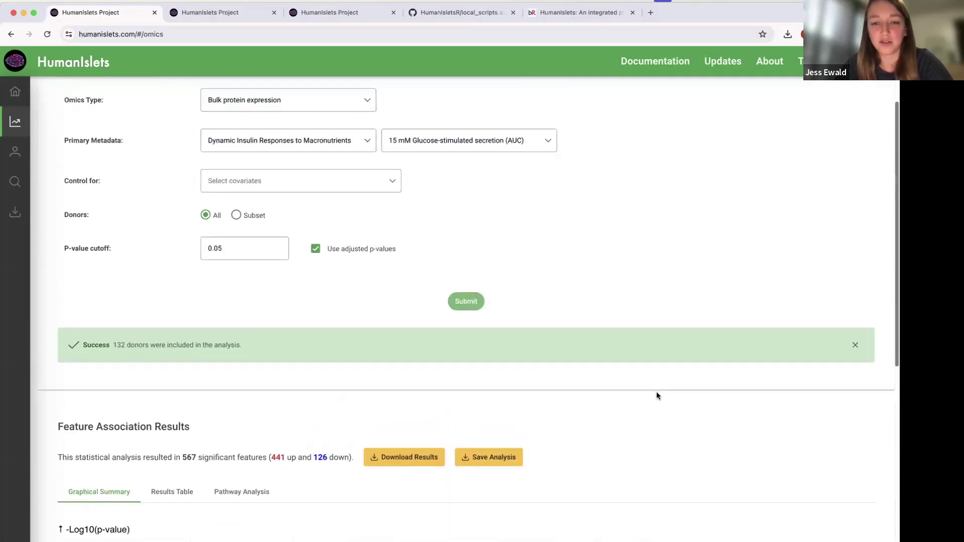
left_click(353, 187)
type("non")
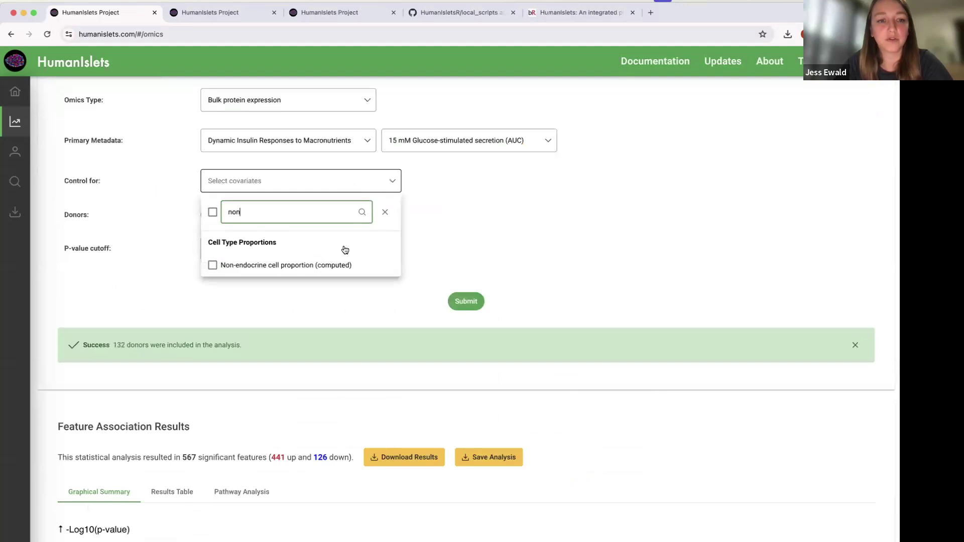
left_click(213, 265)
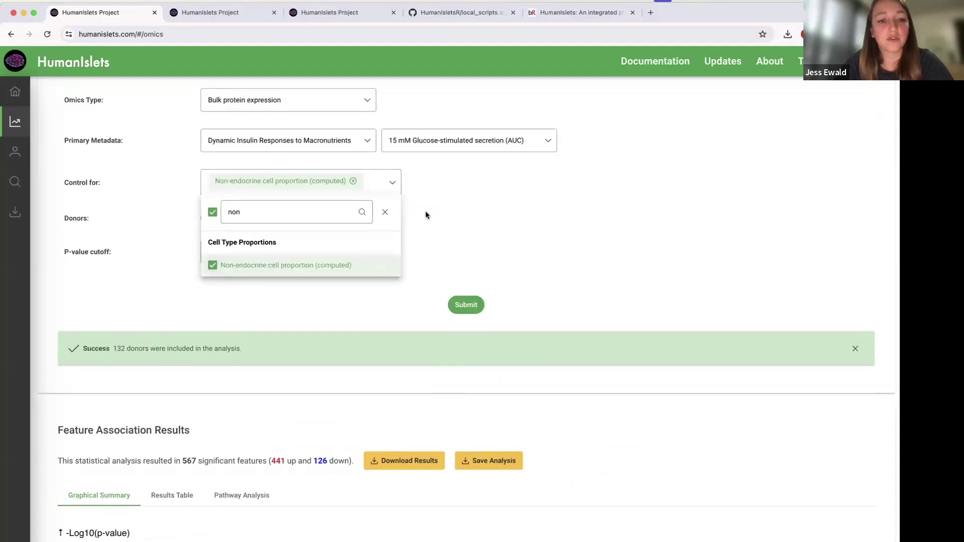
left_click(426, 215)
left_click(472, 307)
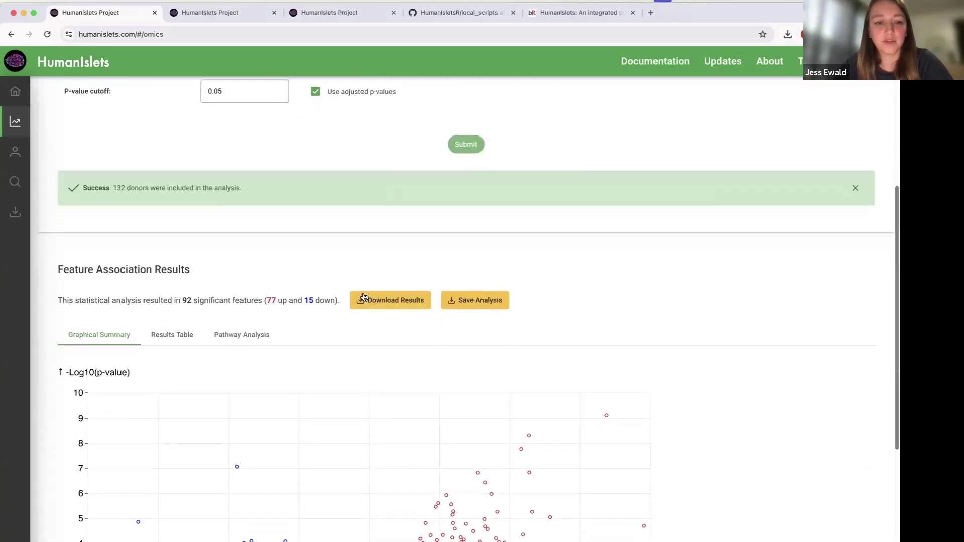
scroll(187, 226, "down", 3)
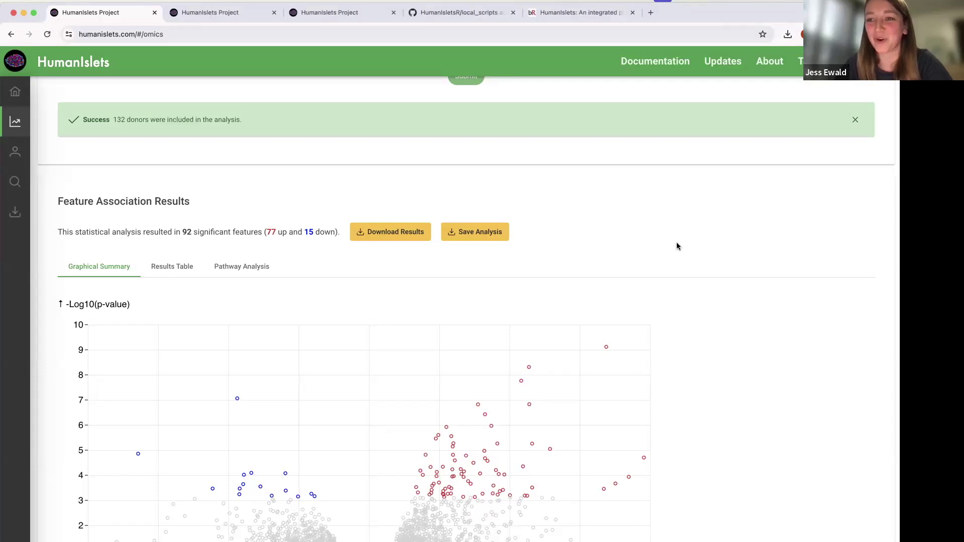
Clear the previous search term from the covariate list.
scroll(676, 245, "up", 6)
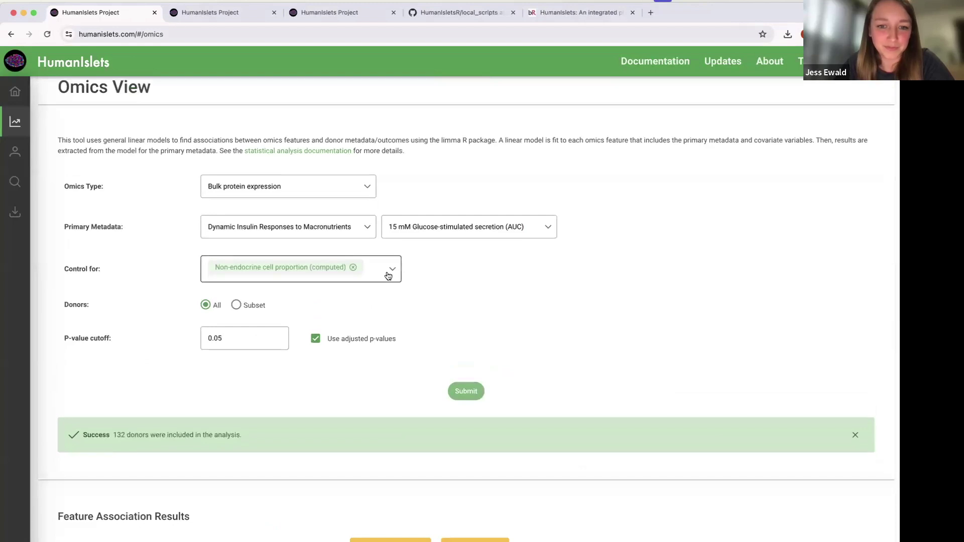
left_click(394, 272)
key("BackSpace")
key("BackSpace")
key("BackSpace")
key("BackSpace")
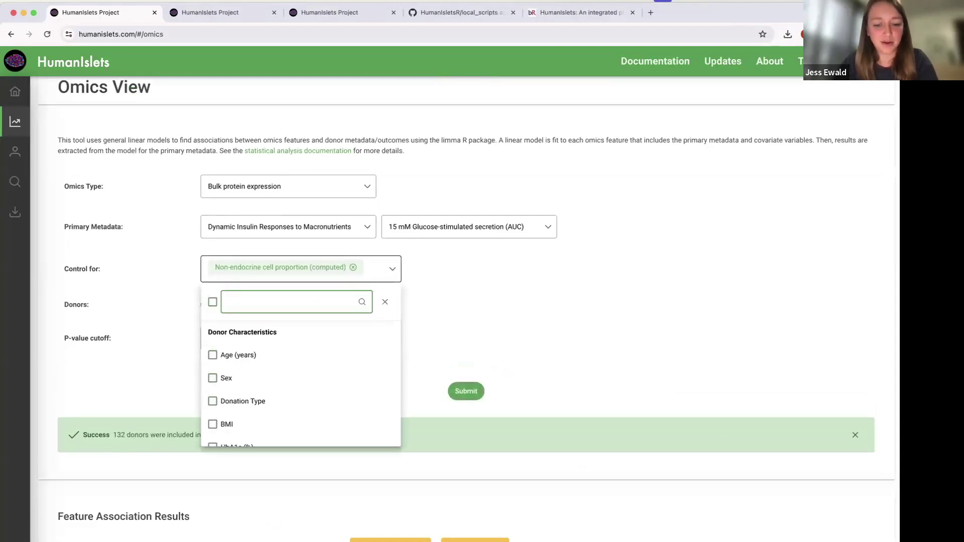
type("beta")
key("BackSpace")
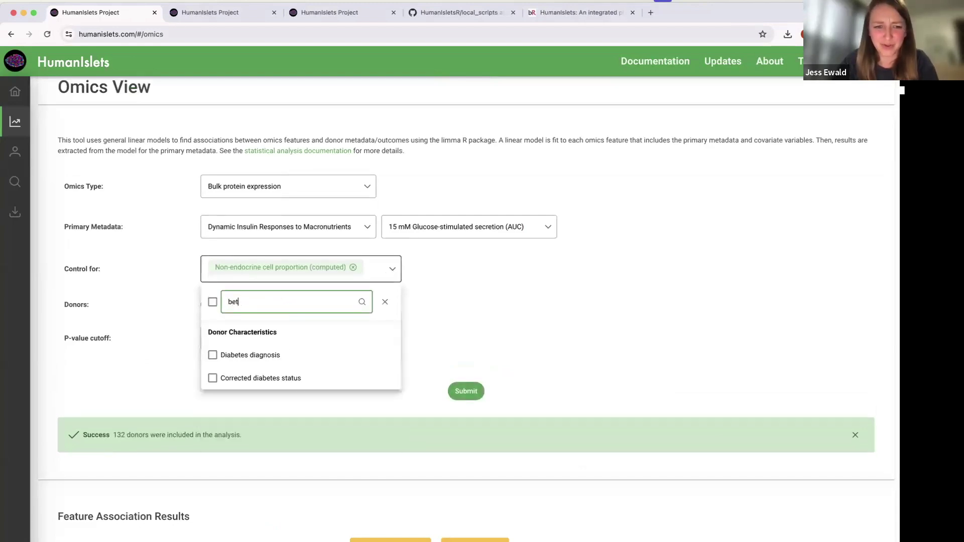
key("BackSpace")
key("BackSpace")
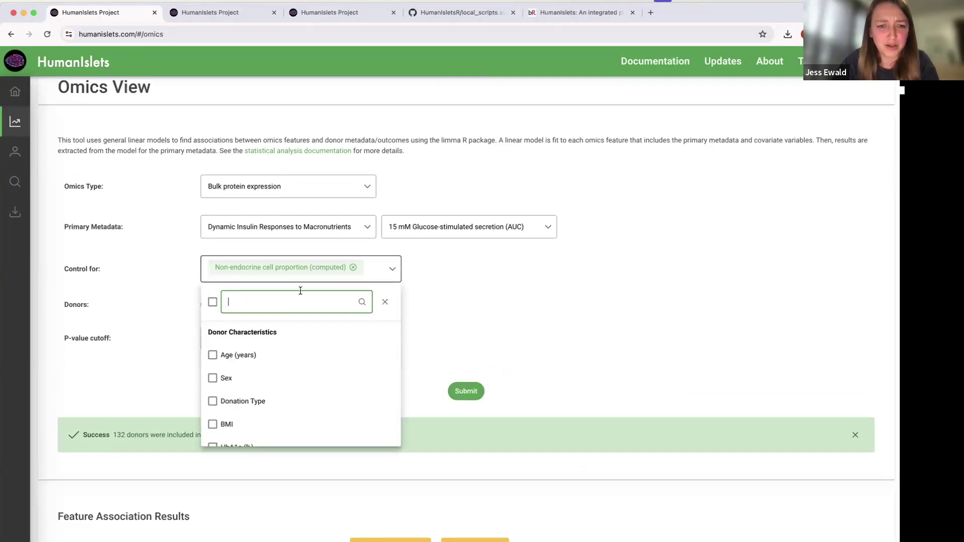
left_click(386, 303)
Add β-cell proportion (of endocrine; computed) from the Cell Type Proportions group to the variables to control for.
left_click(392, 271)
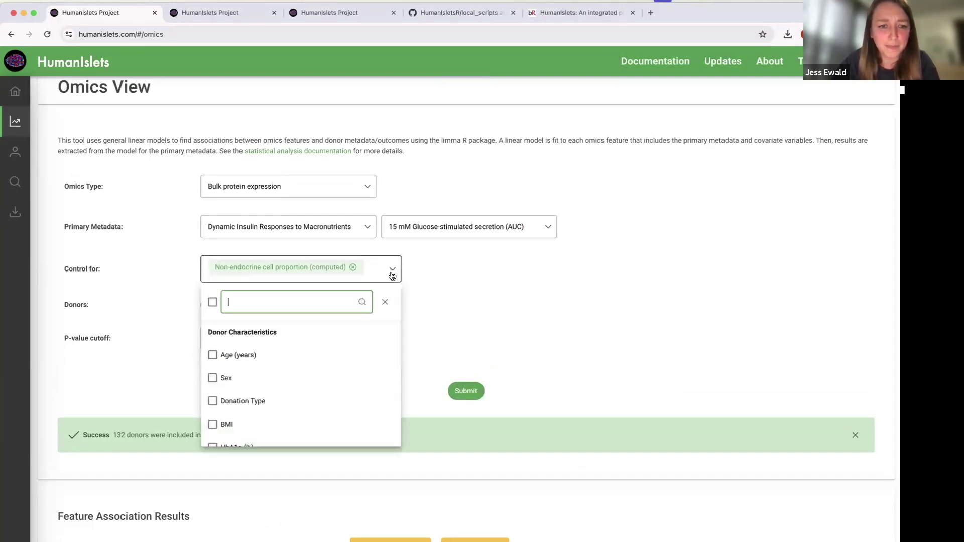
scroll(327, 415, "down", 8)
scroll(329, 415, "down", 10)
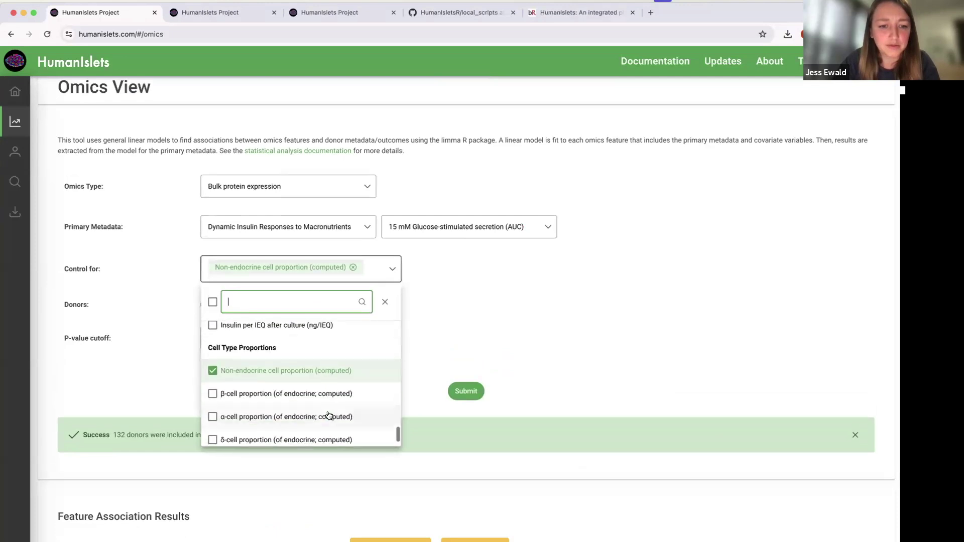
scroll(328, 415, "down", 1)
left_click(212, 372)
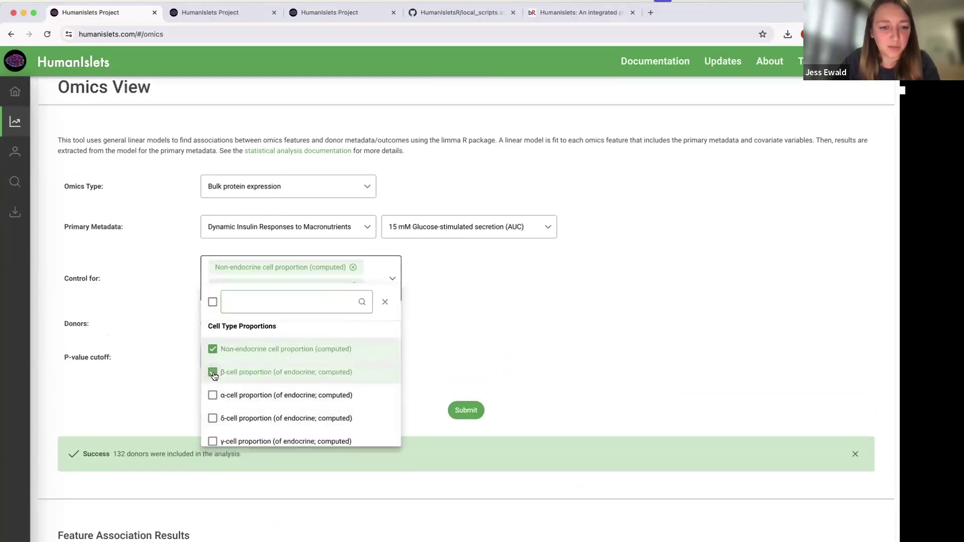
left_click(498, 326)
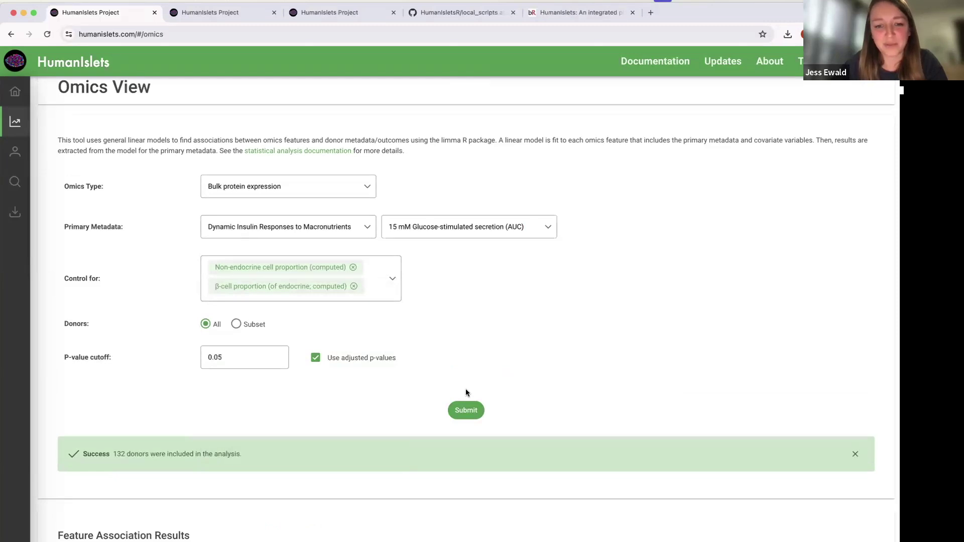
Submit the analysis with both cell proportion covariates and view the resulting volcano plot.
left_click(461, 412)
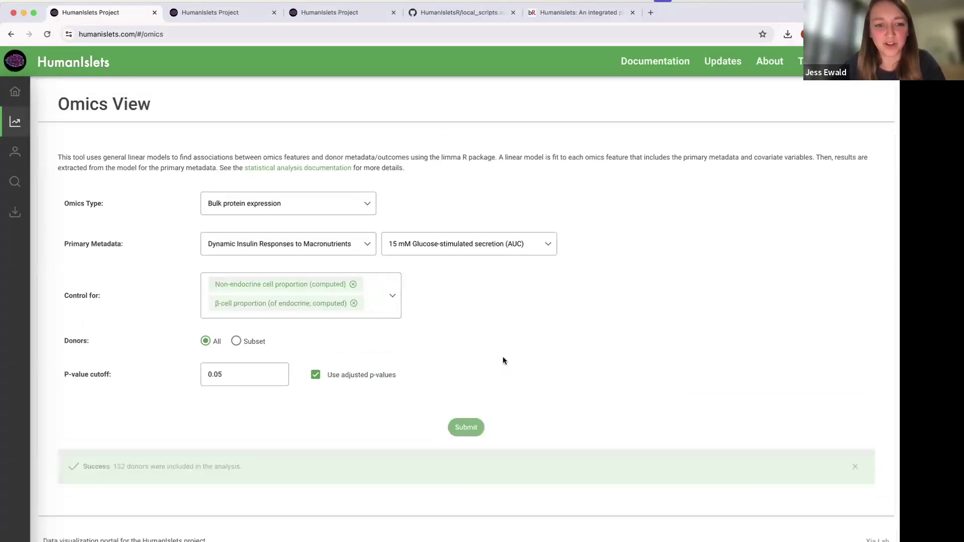
scroll(544, 383, "down", 1)
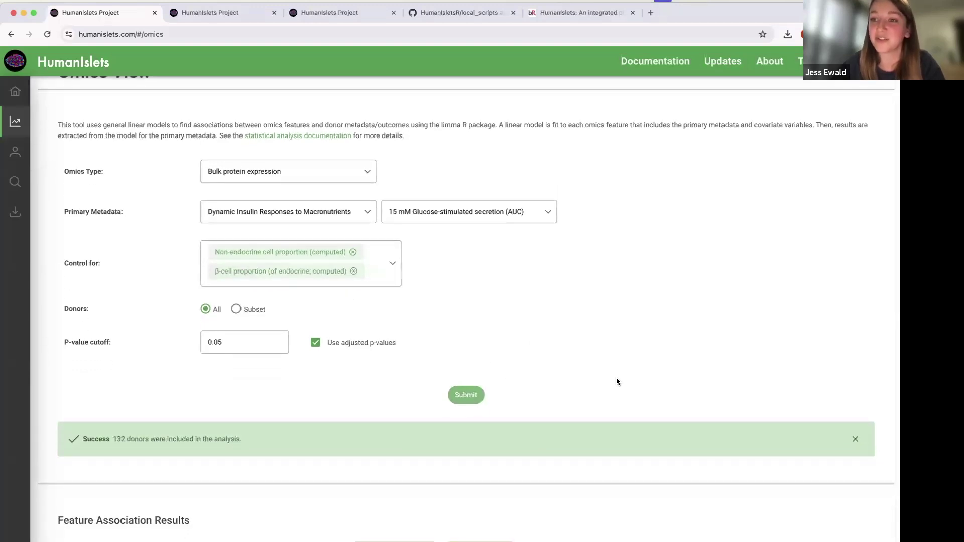
scroll(617, 381, "down", 6)
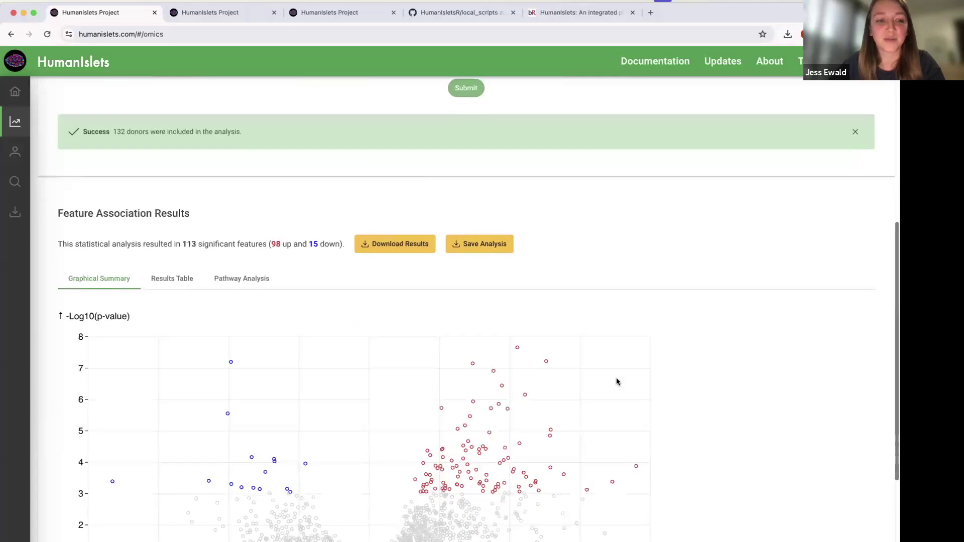
scroll(616, 377, "down", 1)
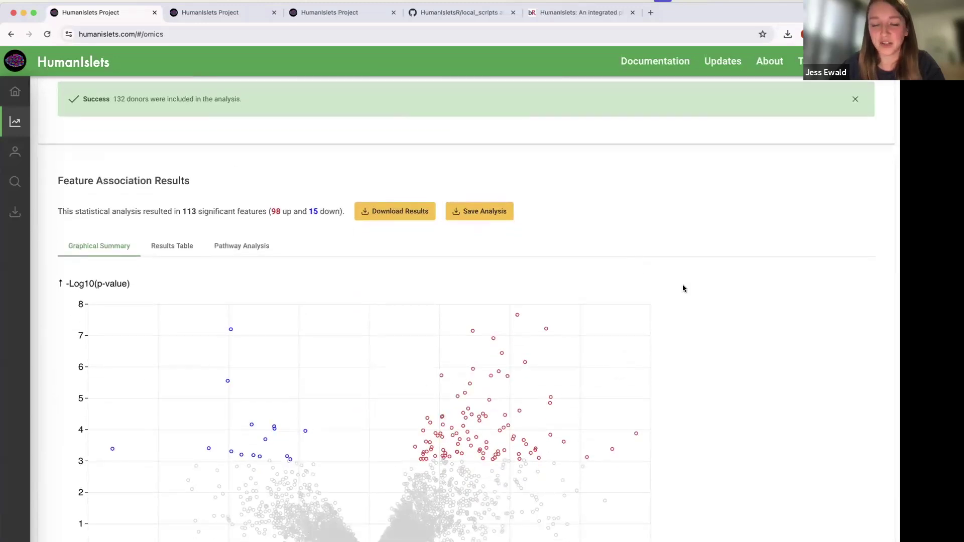
Leave the omics analysis and open the Data Download page.
scroll(682, 288, "up", 7)
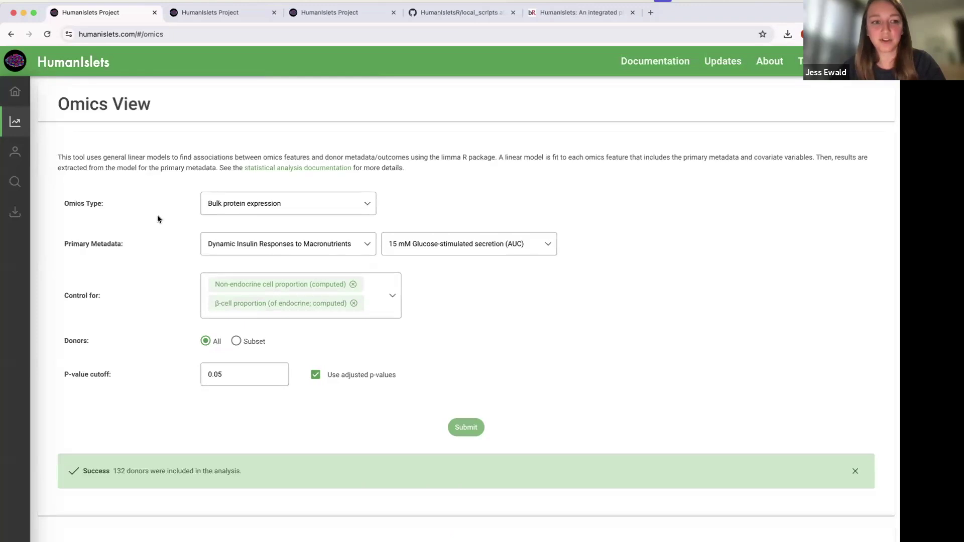
left_click(12, 210)
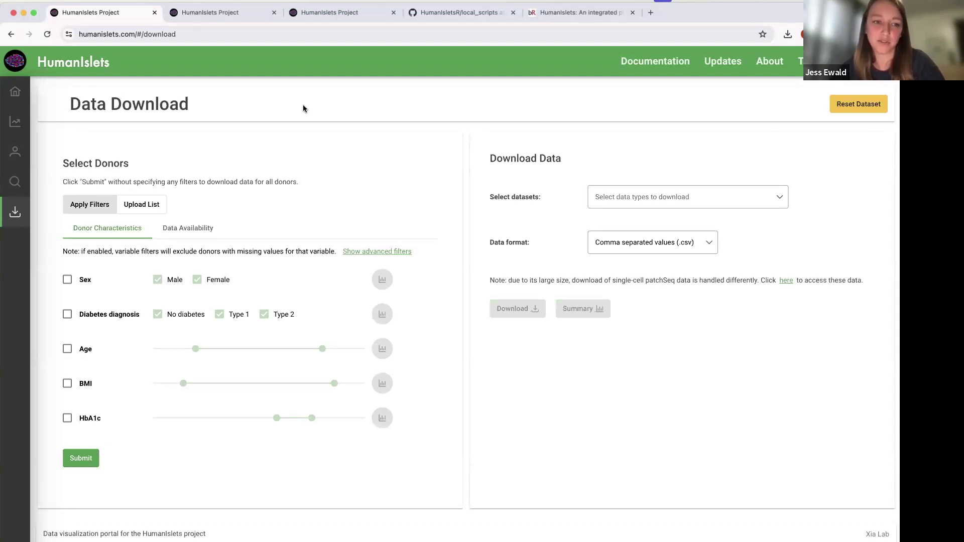
scroll(301, 197, "down", 1)
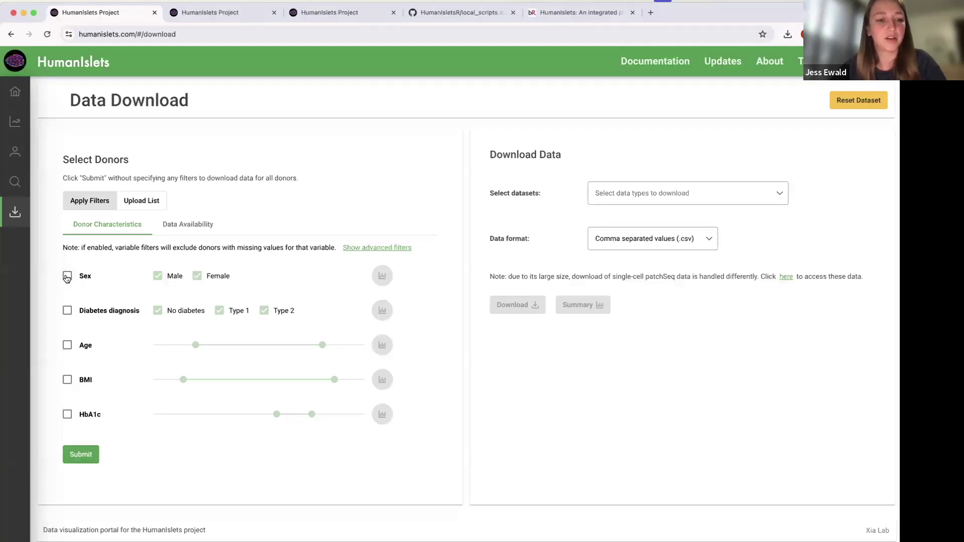
Try out the diabetes diagnosis filter by enabling it, excluding Type 2 donors and including them again.
left_click(66, 315)
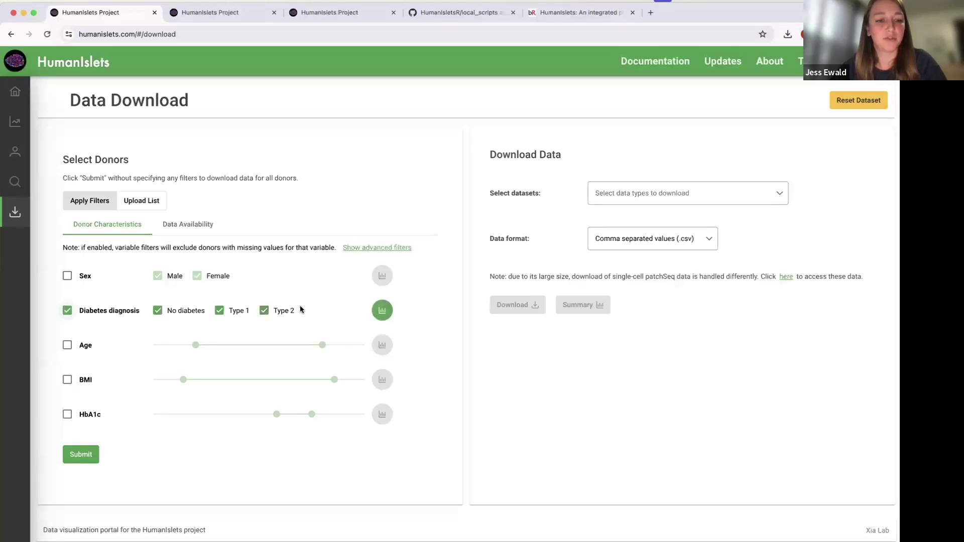
left_click(264, 312)
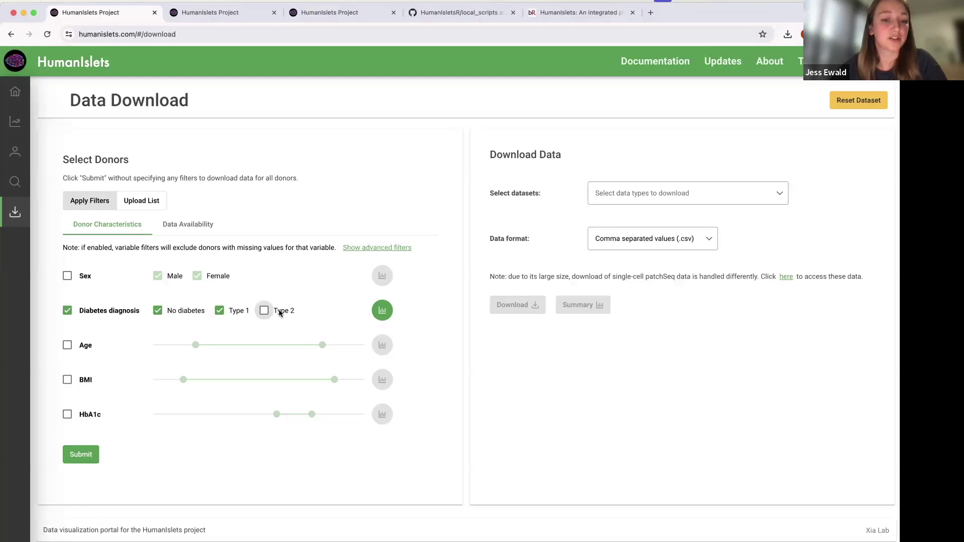
left_click(263, 311)
Examine the advanced filters for donor, distribution, isolation and inventory information.
left_click(386, 249)
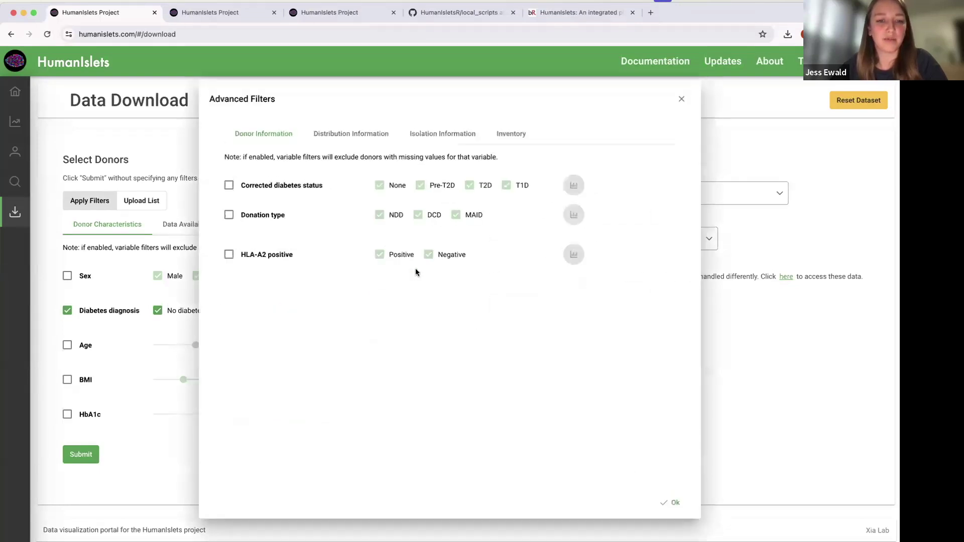
left_click(357, 133)
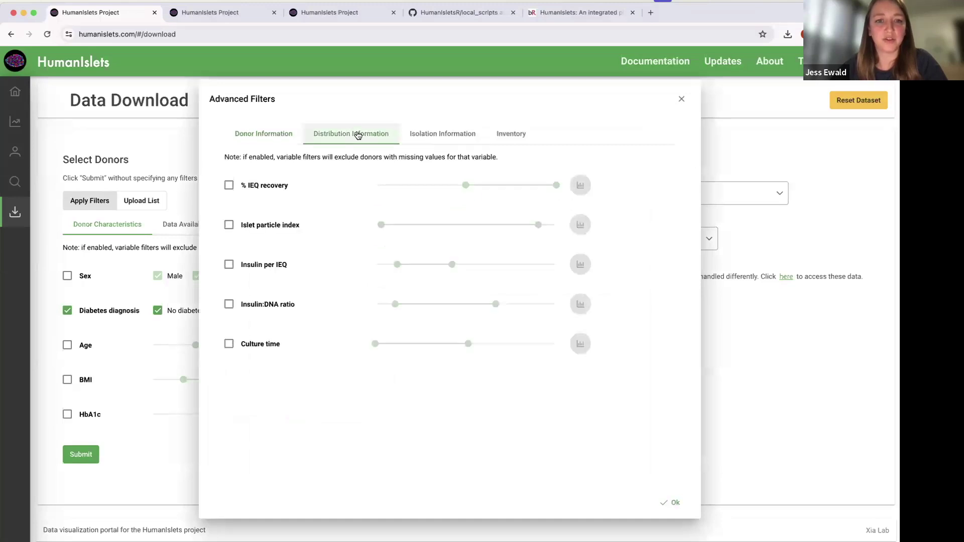
left_click(452, 138)
scroll(400, 367, "down", 3)
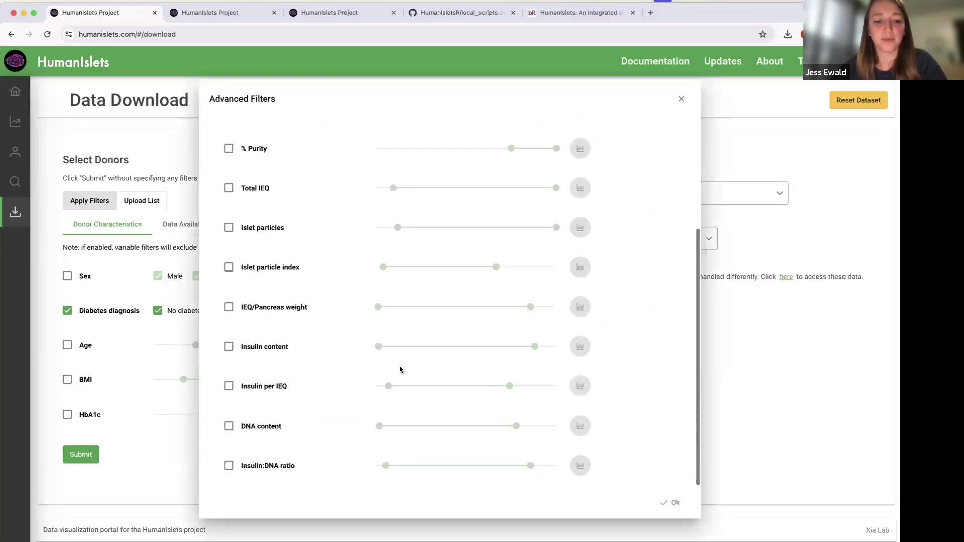
scroll(400, 368, "up", 3)
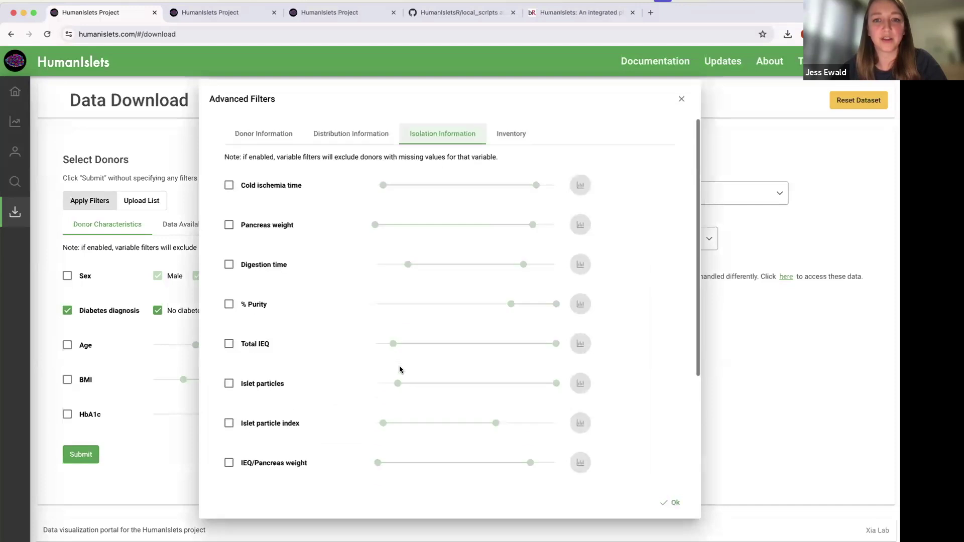
left_click(516, 138)
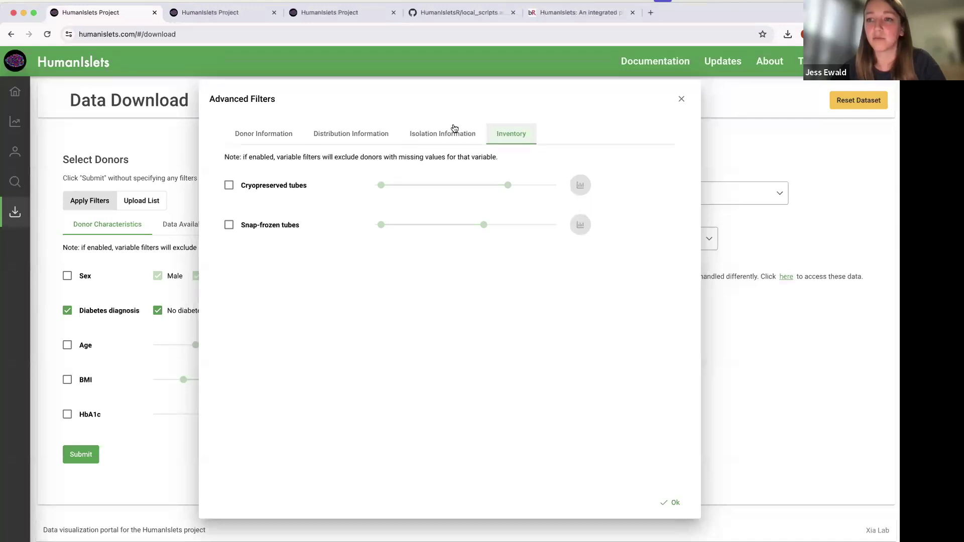
left_click(260, 133)
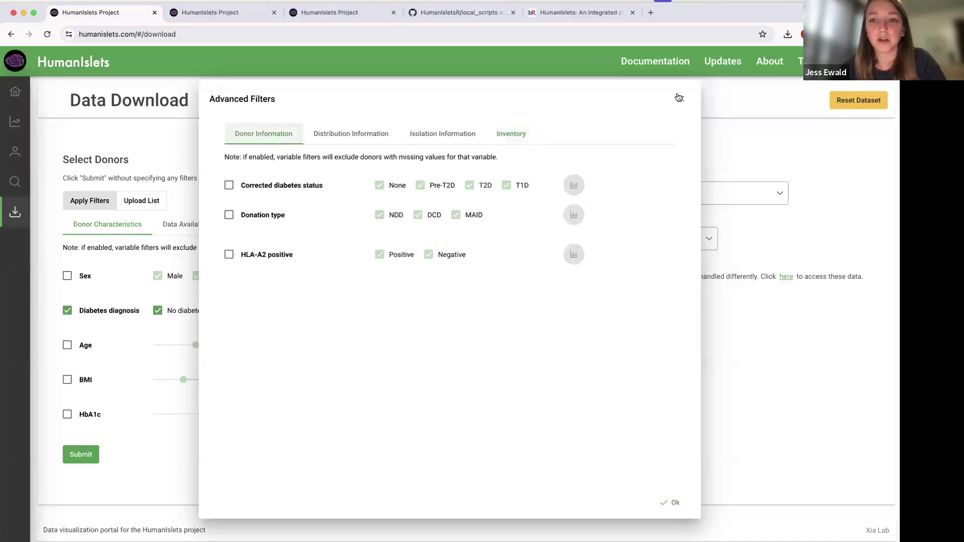
left_click(679, 97)
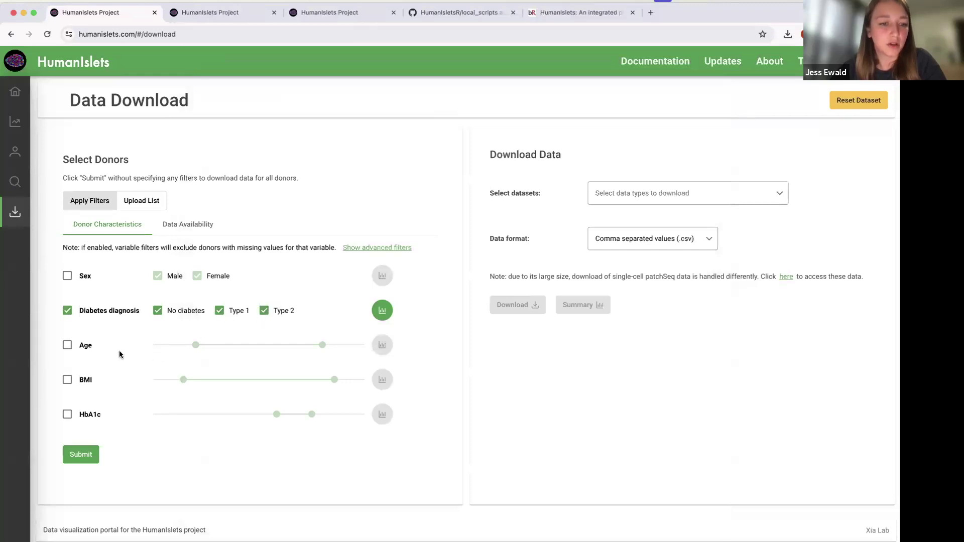
Replace the diabetes diagnosis filter with an age range of 25 to 50 and submit the donor selection.
left_click(67, 310)
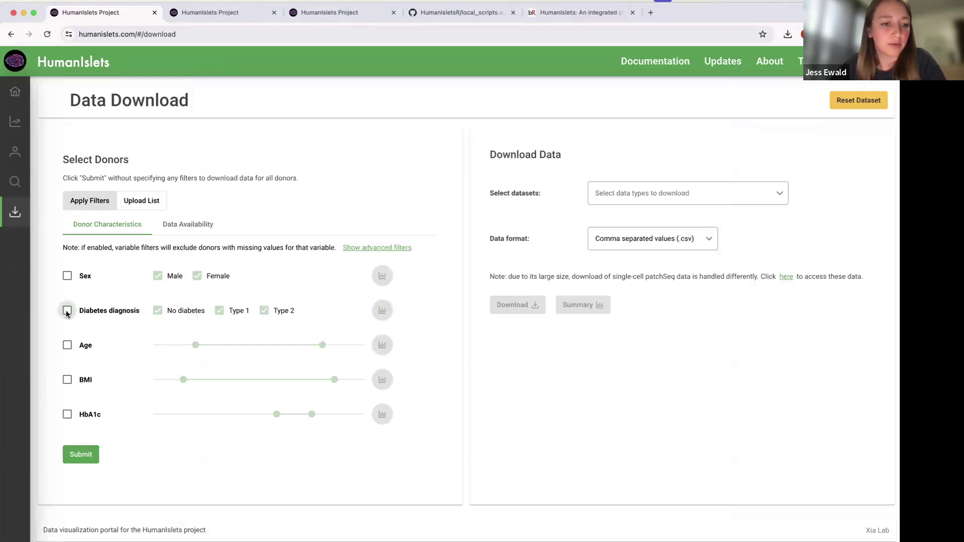
left_click(67, 345)
left_click(100, 345)
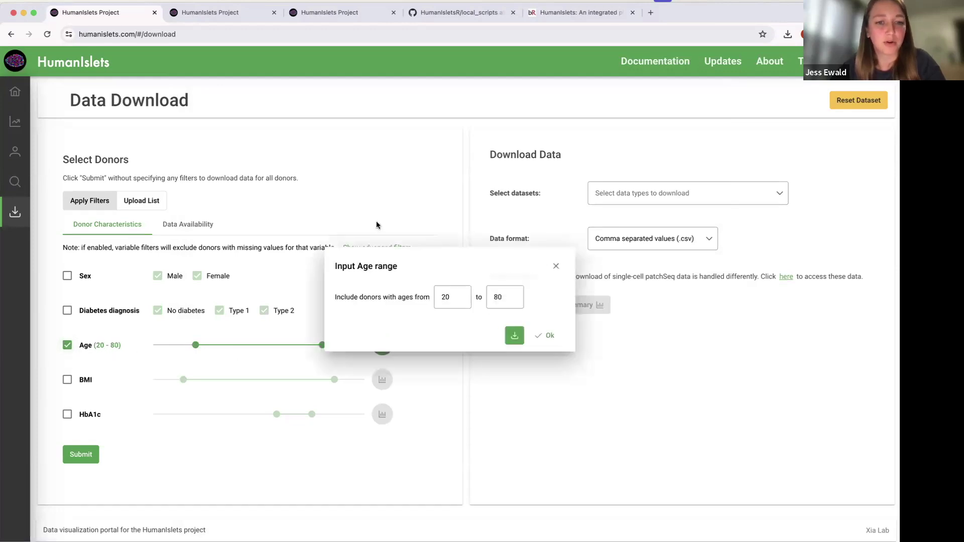
left_click(449, 295)
type("25")
left_click(500, 298)
type("50")
left_click(549, 336)
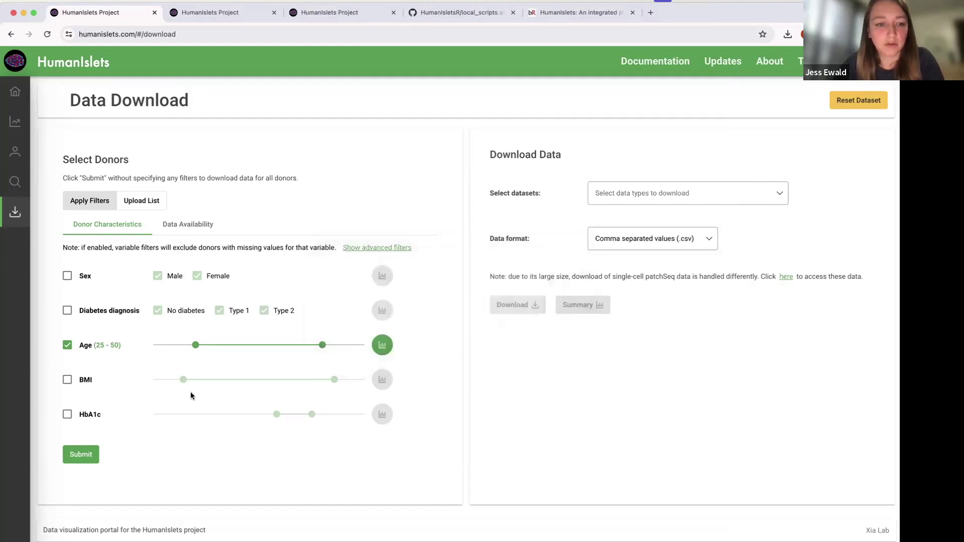
left_click(85, 454)
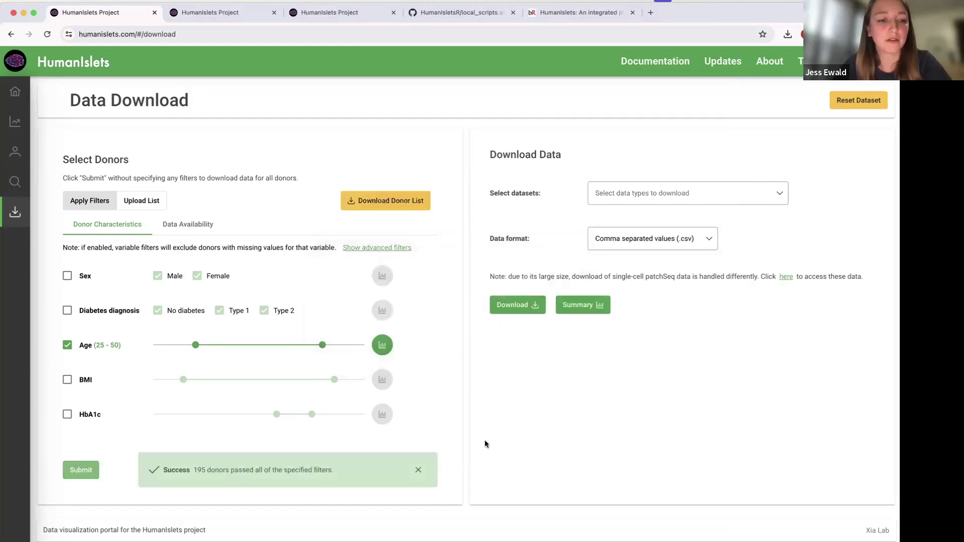
Require GSIS and Bulk RNAseq data availability for the donors and resubmit the selection.
left_click(190, 228)
left_click(267, 300)
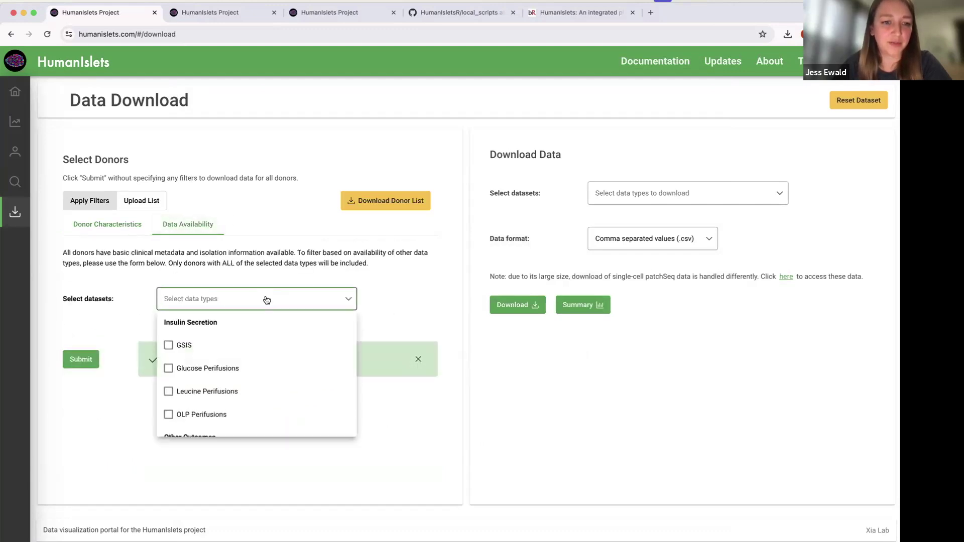
left_click(169, 345)
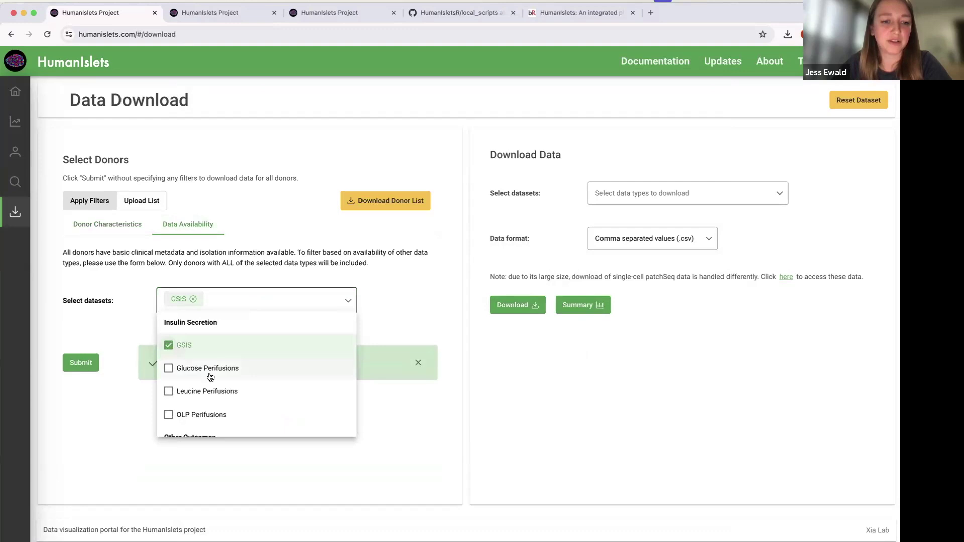
scroll(210, 377, "down", 5)
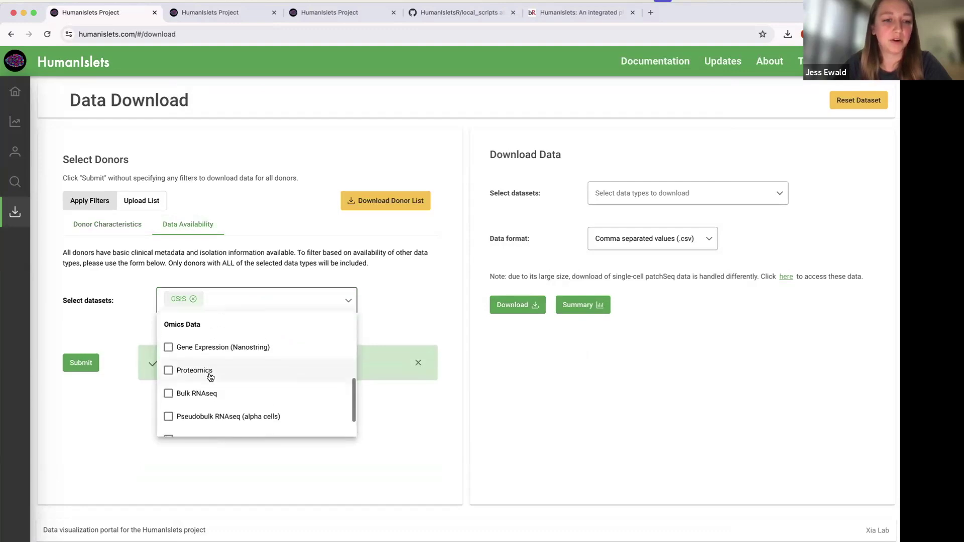
scroll(193, 377, "down", 1)
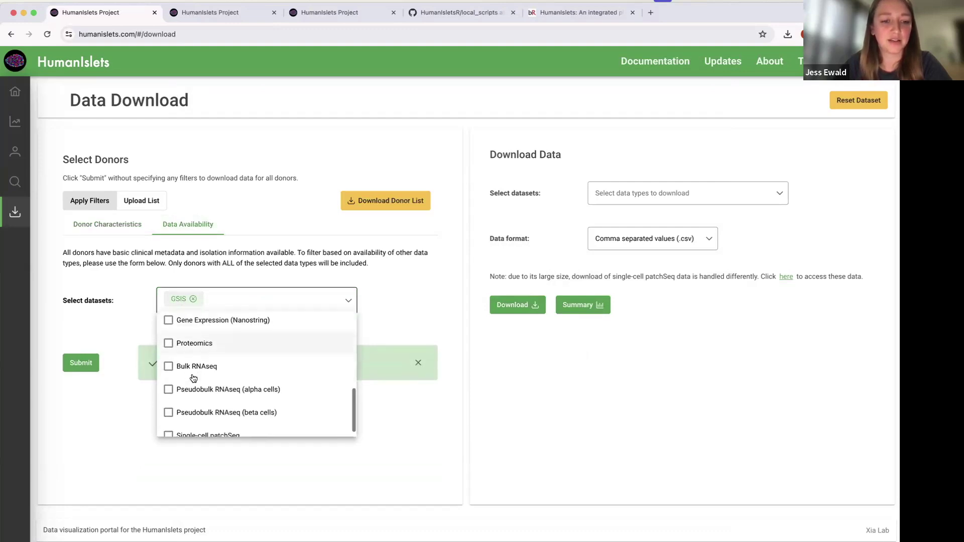
left_click(169, 367)
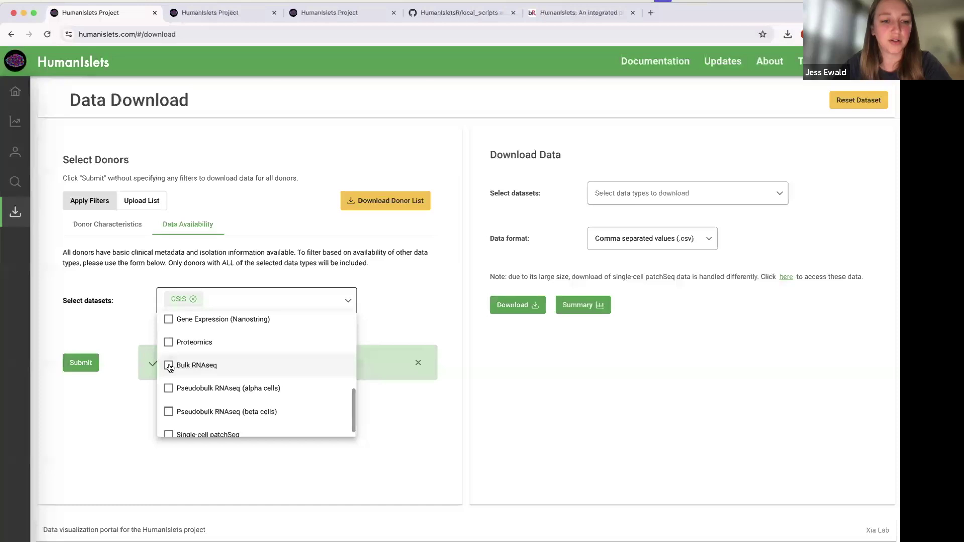
left_click(384, 296)
left_click(73, 364)
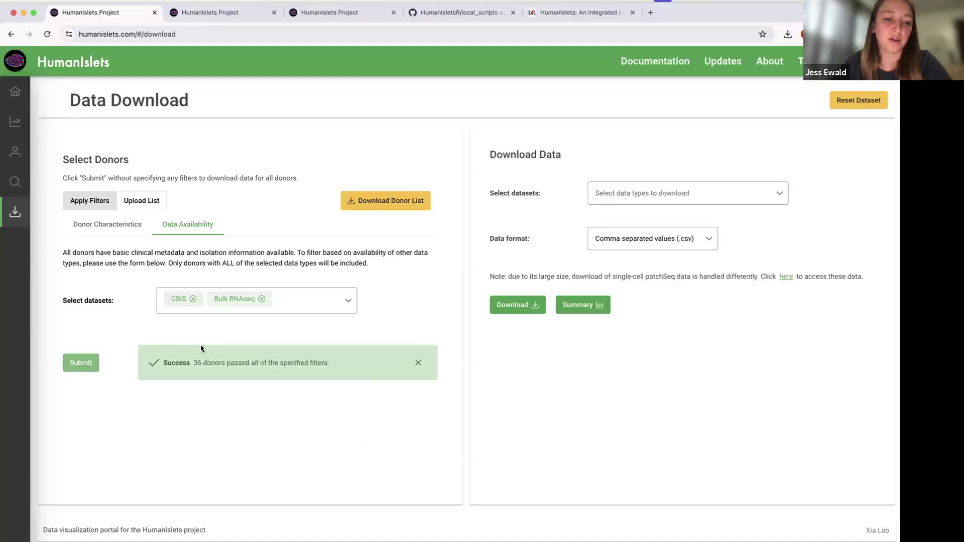
Check how many donors passed the filters and look at the option for uploading a donor ID list.
left_click_drag(199, 366, 193, 365)
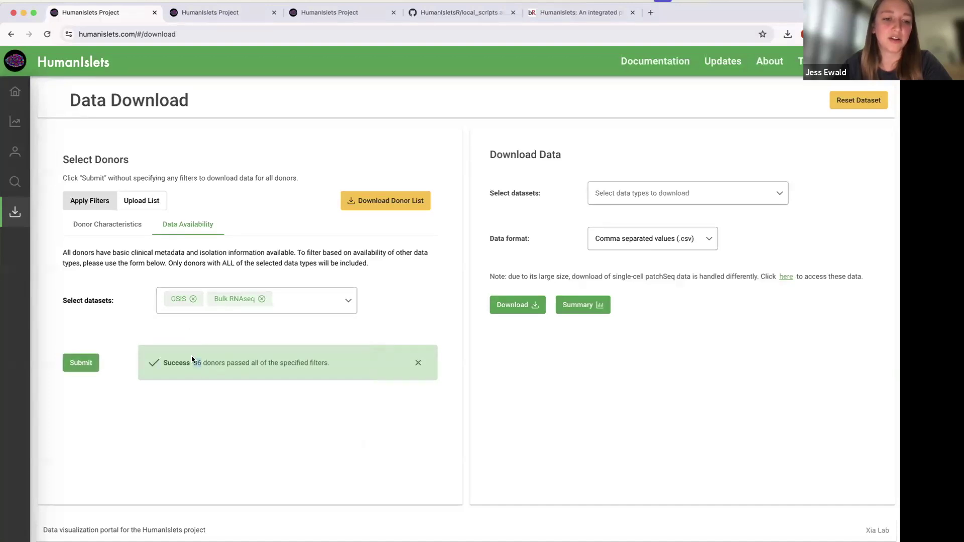
left_click(519, 390)
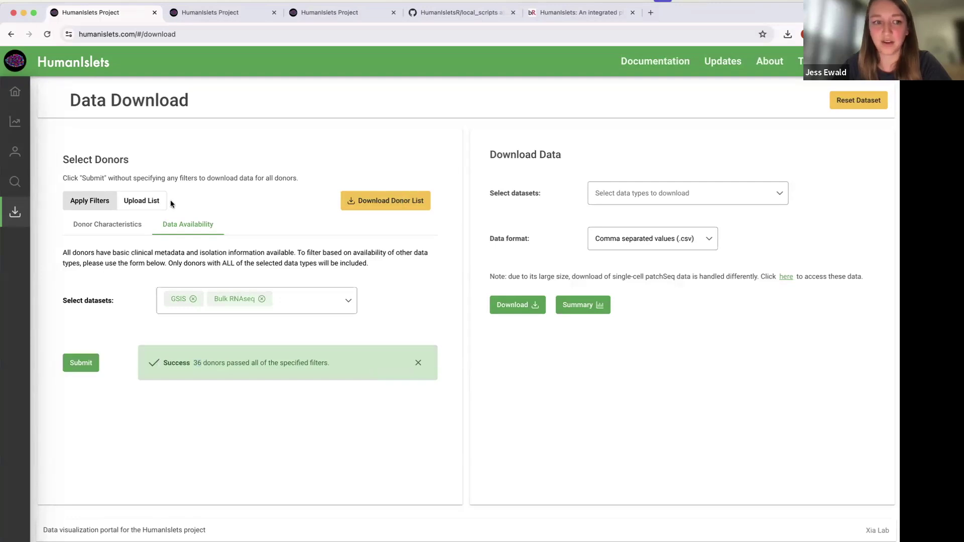
left_click(143, 204)
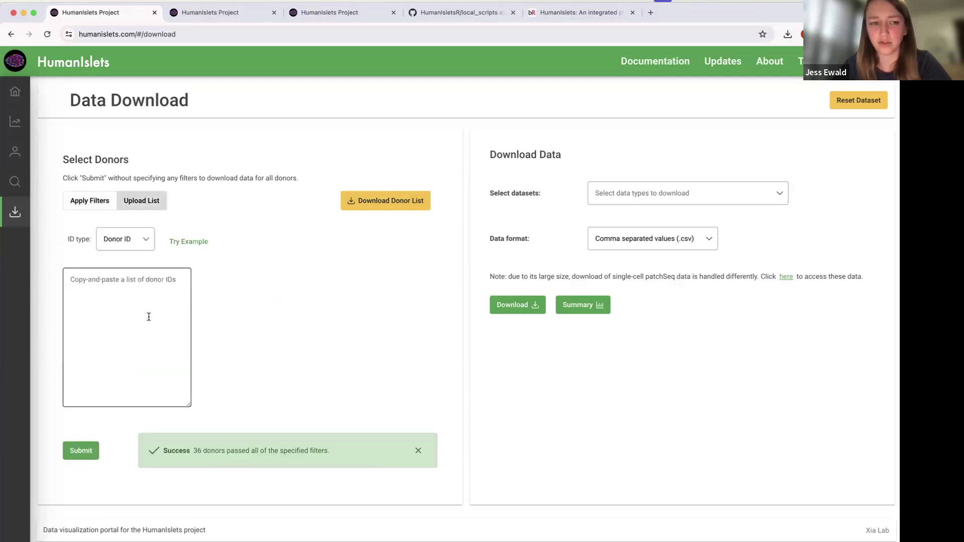
left_click(91, 201)
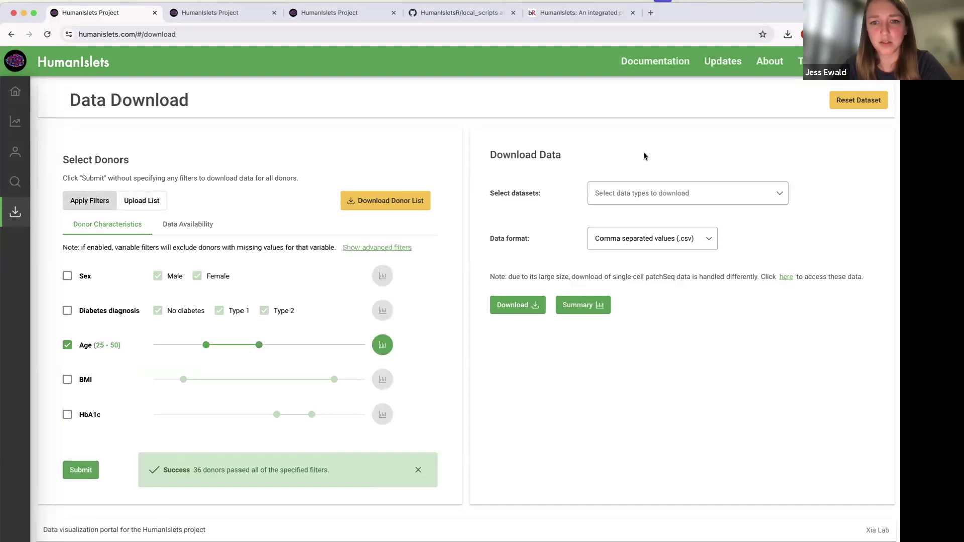
Choose Donor Information, GSIS and Bulk RNAseq as the datasets to download.
left_click(721, 193)
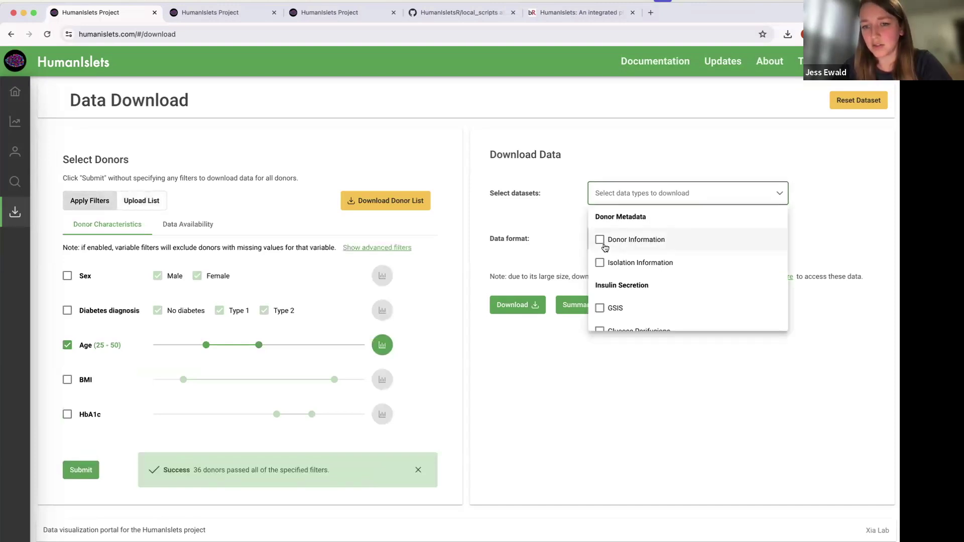
left_click(602, 241)
left_click(602, 306)
scroll(654, 279, "down", 10)
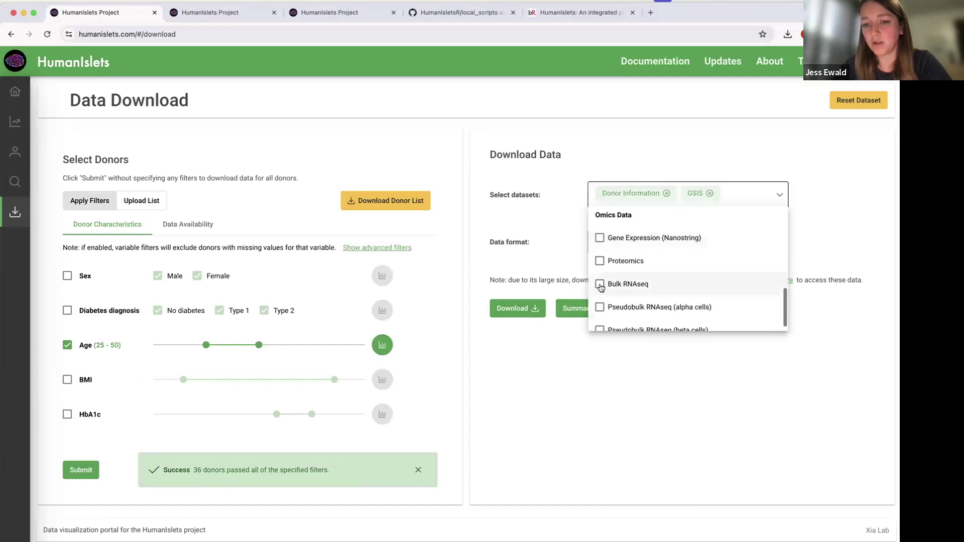
left_click(599, 284)
left_click(580, 394)
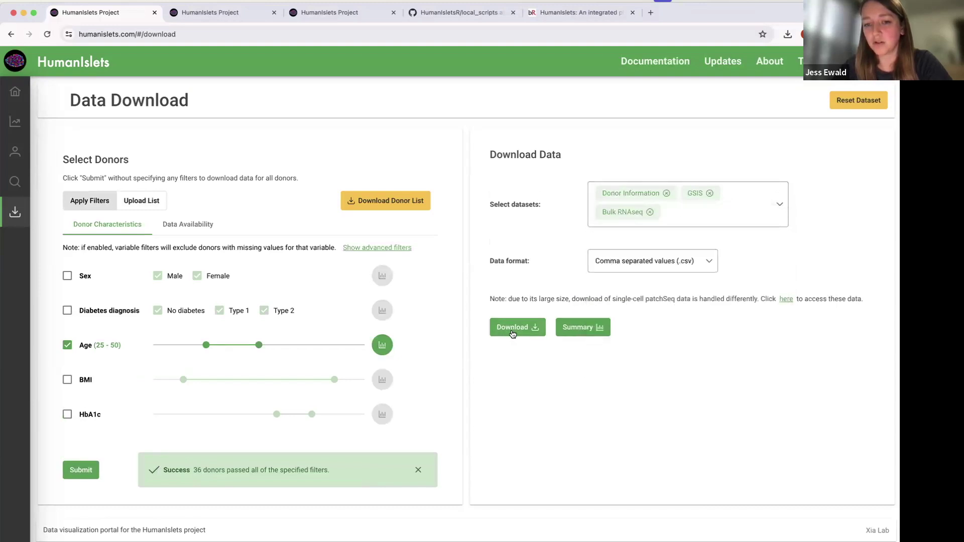
Select the comma separated values (.csv) format and download the chosen datasets.
left_click(709, 263)
left_click(695, 281)
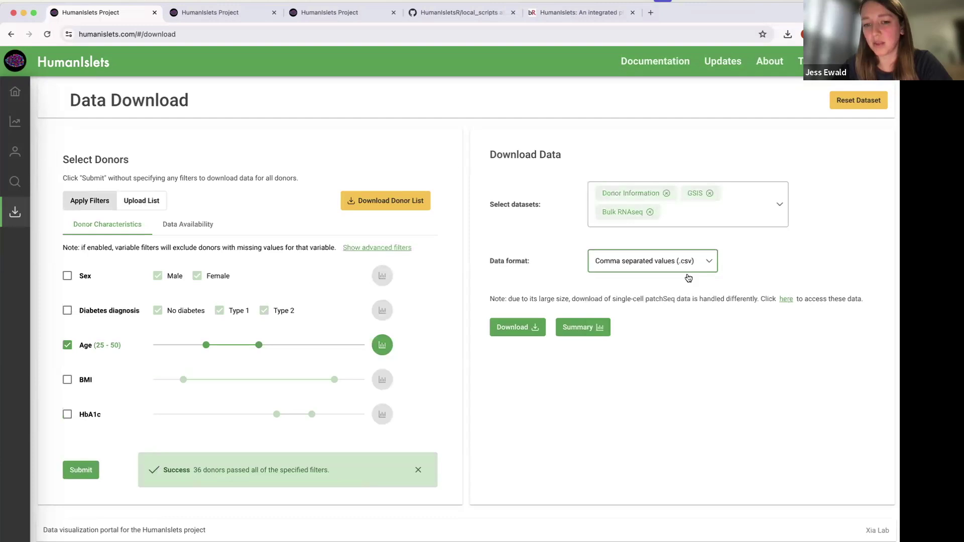
left_click(539, 327)
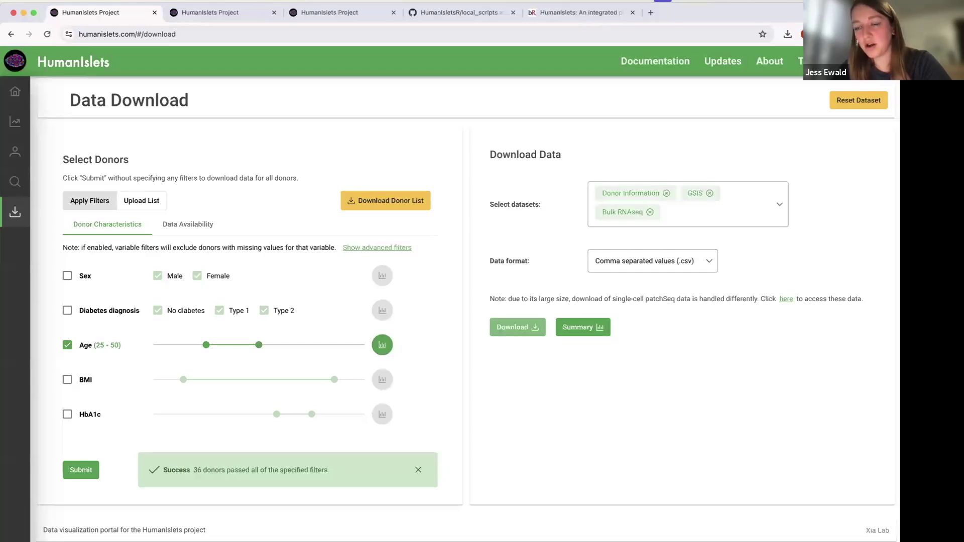
left_click(692, 61)
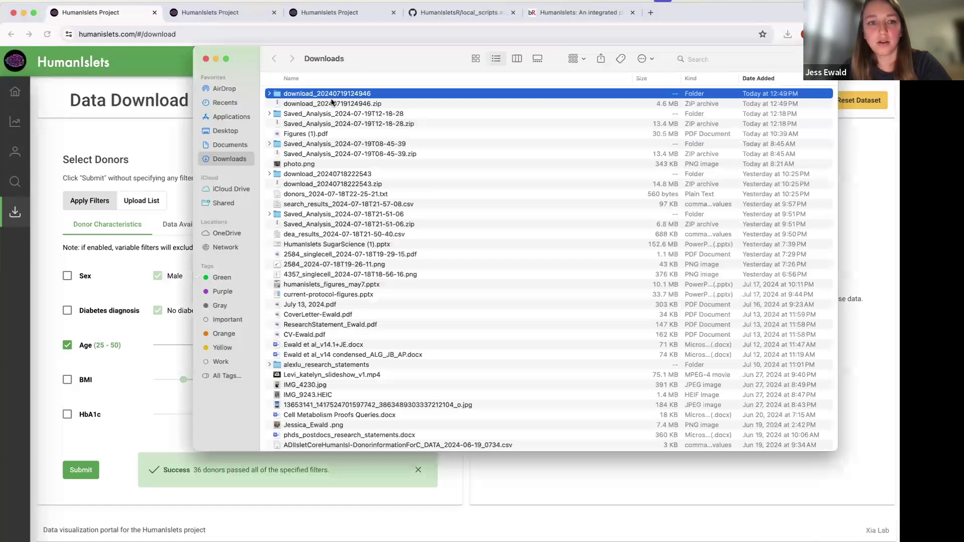
double_click(336, 95)
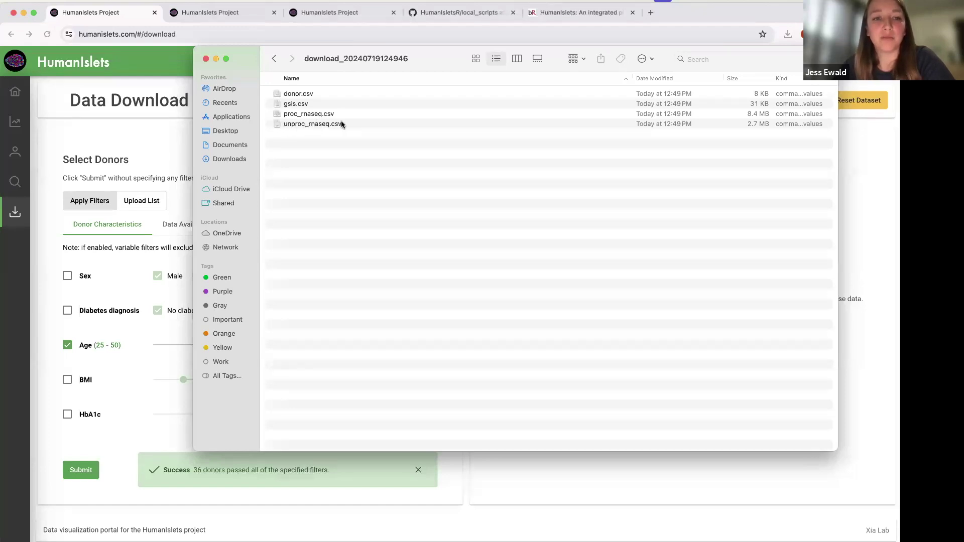
left_click(312, 123)
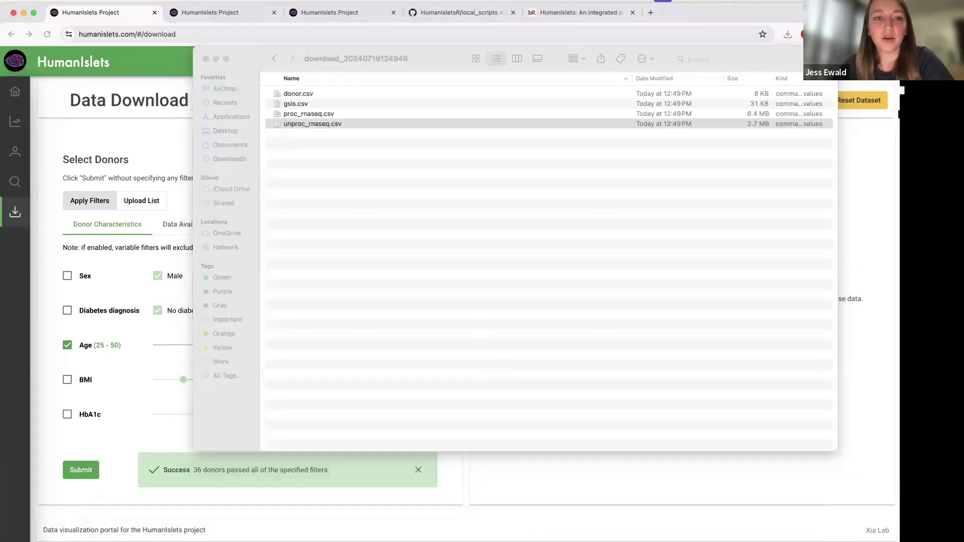
double_click(313, 124)
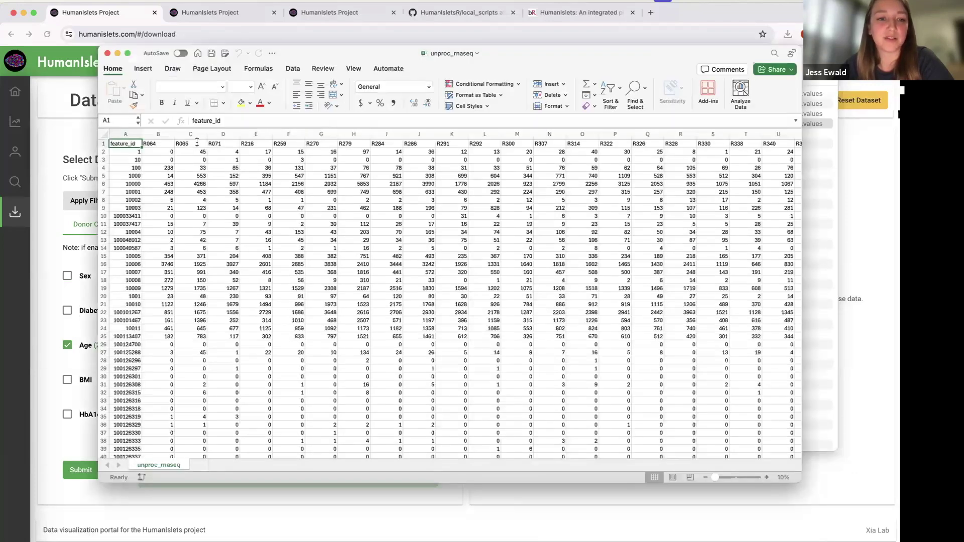
Close the unproc_rnaseq.csv workbook, point out the processed and unprocessed RNAseq files in Finder, and minimize the folder window.
key("super+w")
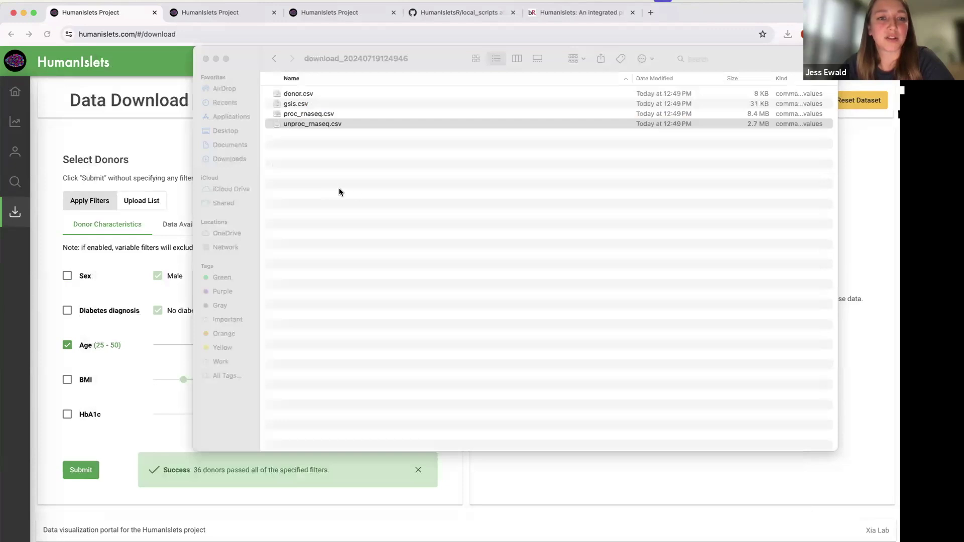
left_click(332, 170)
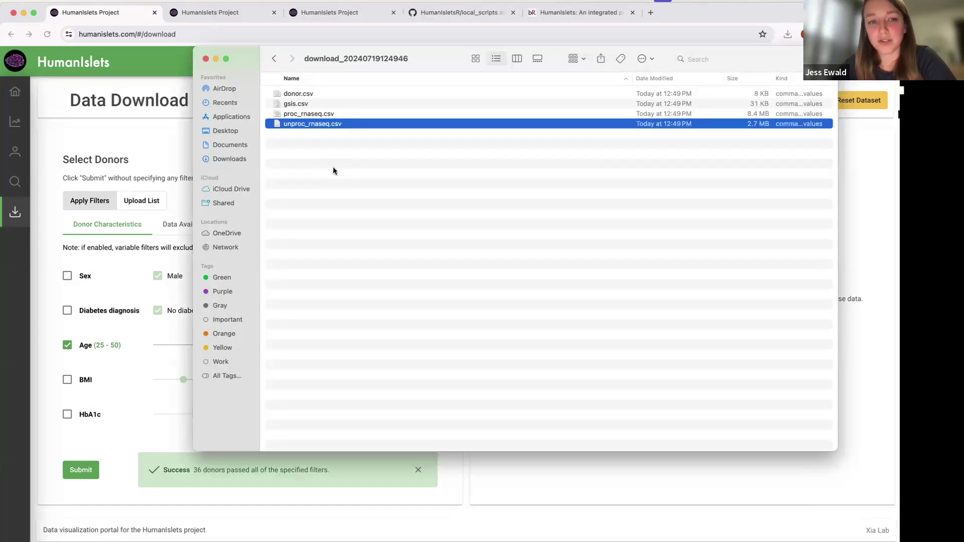
left_click(333, 170)
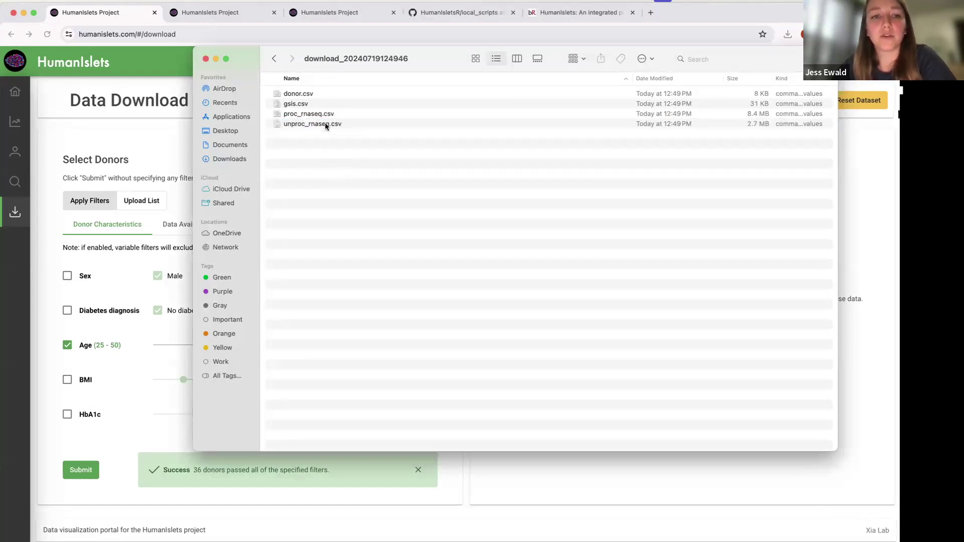
left_click(299, 113)
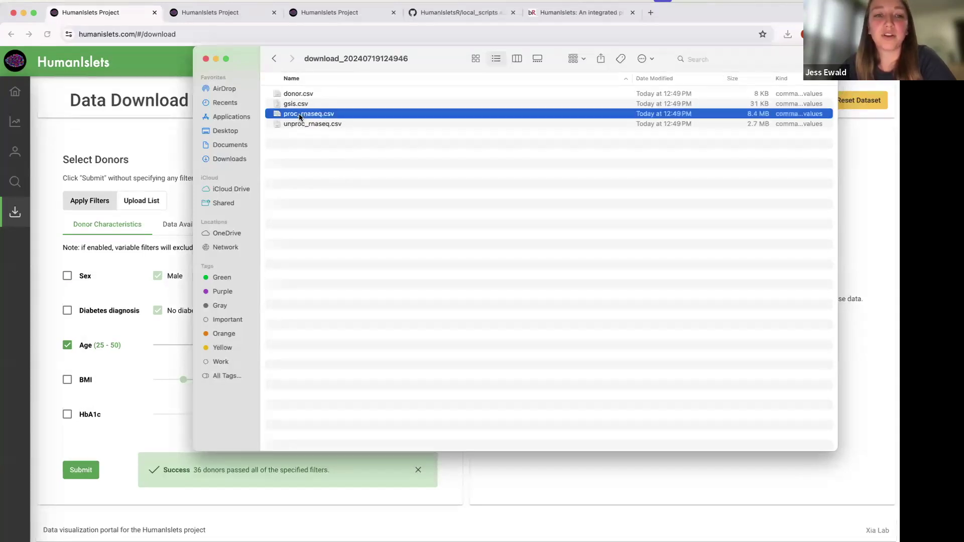
left_click(325, 123)
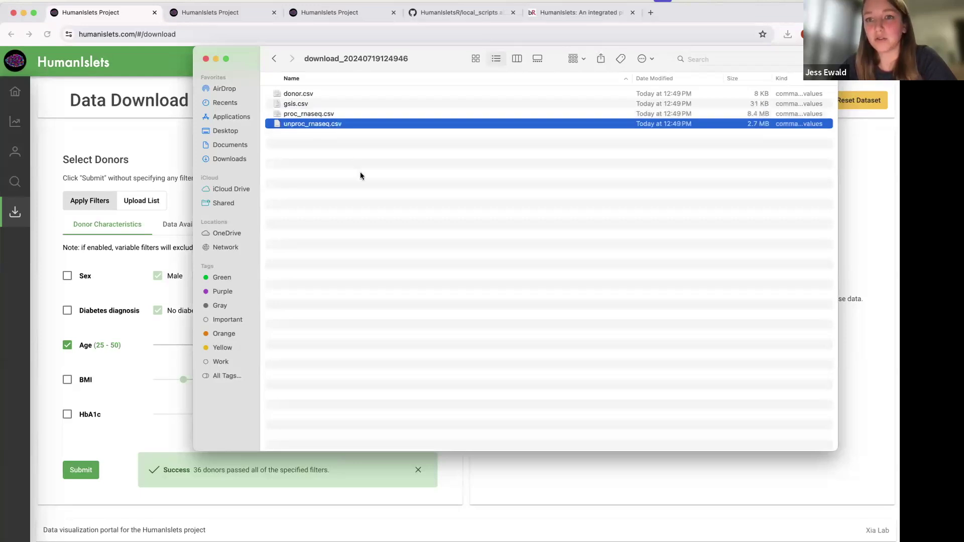
left_click(360, 173)
left_click(215, 58)
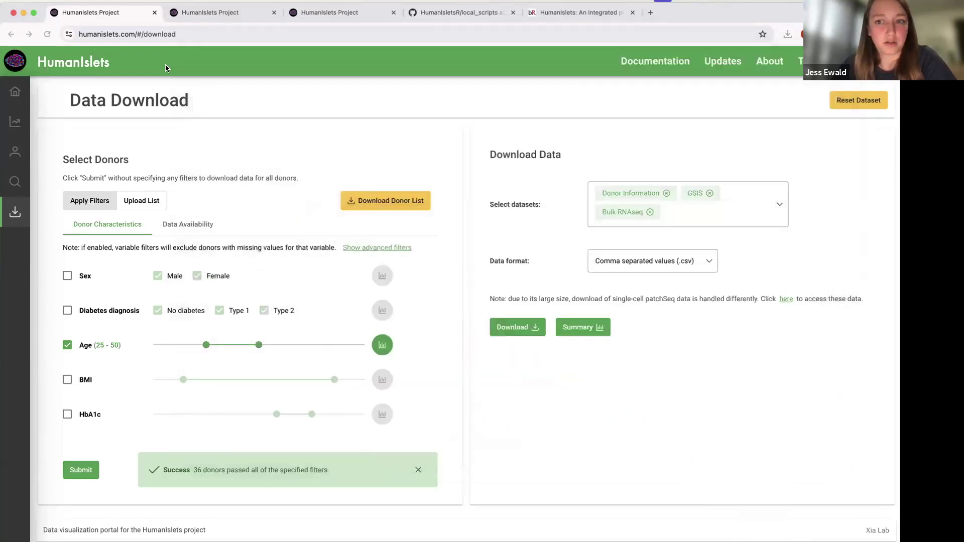
Open the documentation from the HumanIslets home page and read through the Overview of Primary Metadata chapter.
left_click(16, 96)
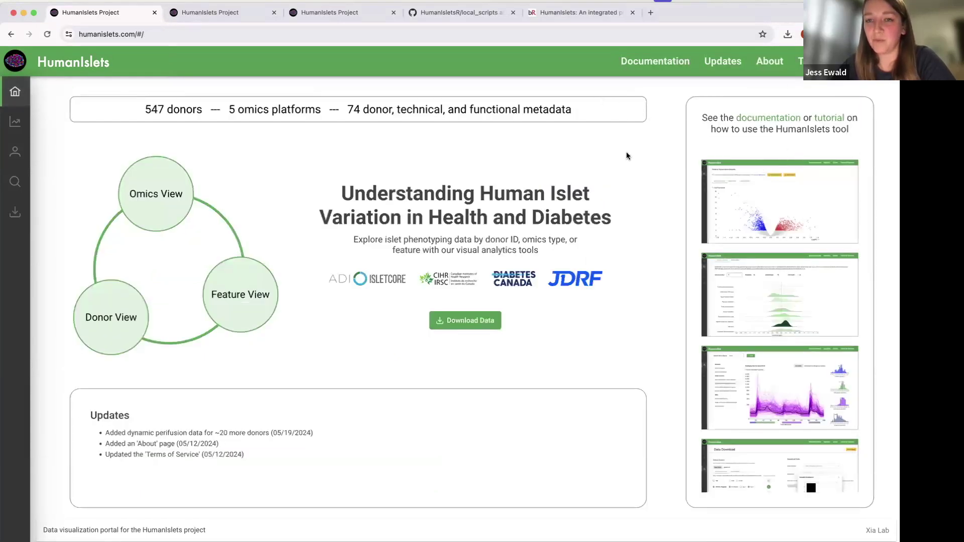
left_click(658, 63)
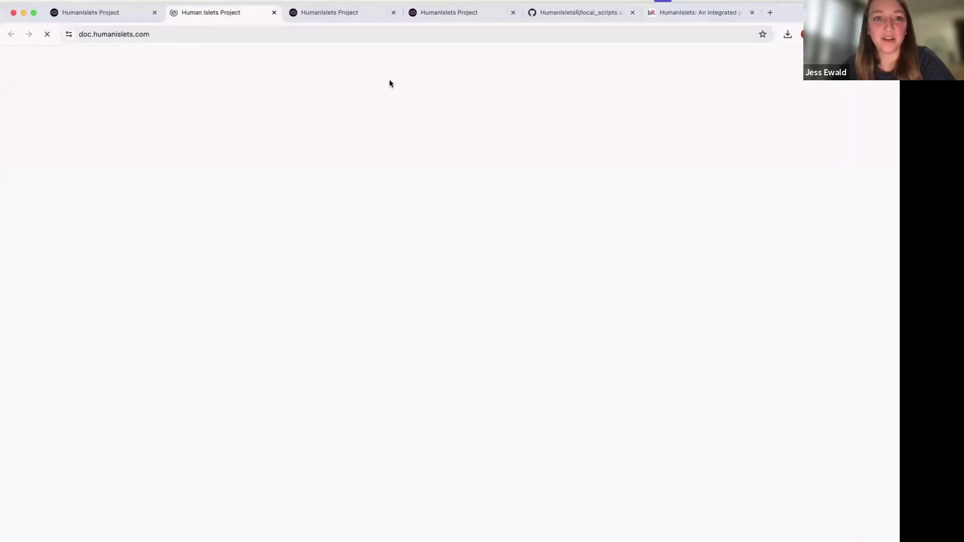
scroll(58, 346, "down", 5)
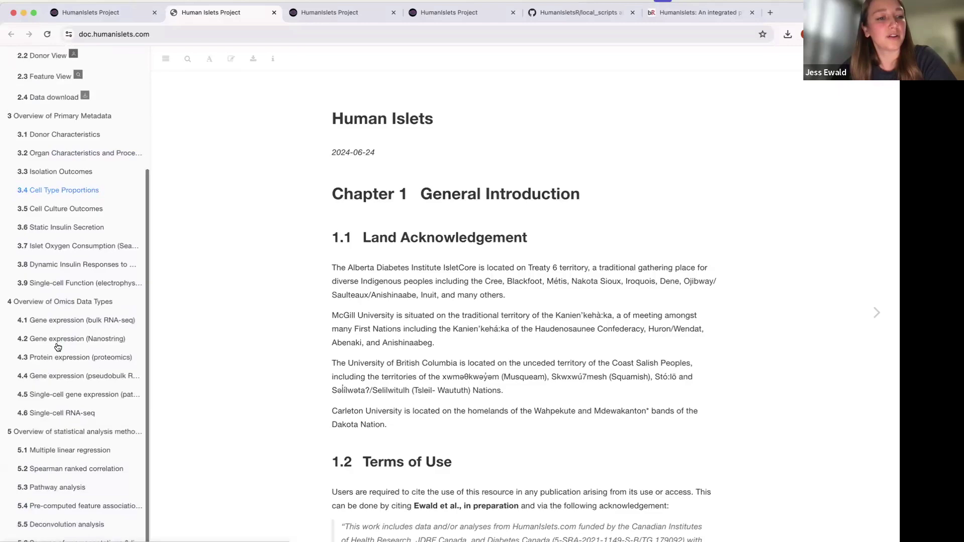
left_click(64, 121)
scroll(262, 268, "down", 3)
scroll(262, 268, "down", 15)
scroll(262, 268, "down", 5)
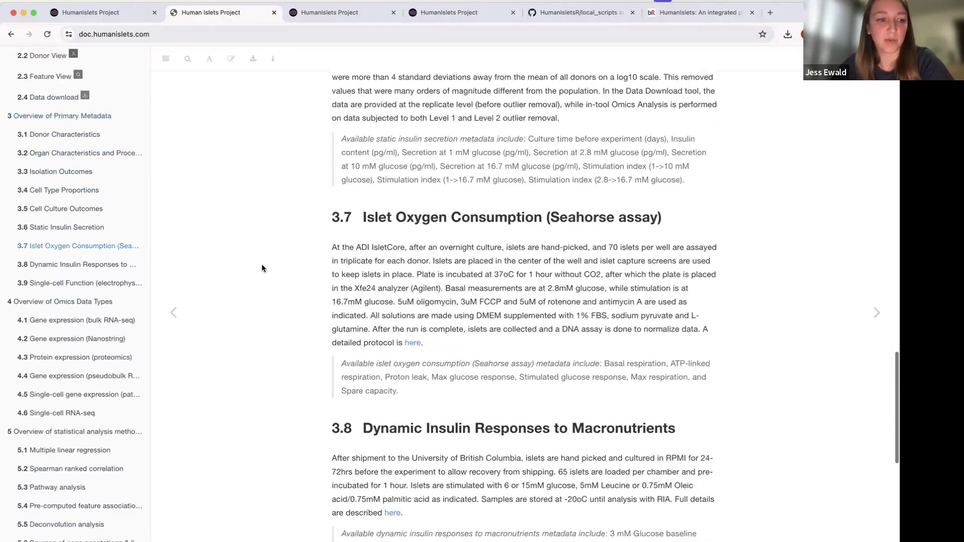
Read the omics data type sections from Protein expression (proteomics) through Single-cell RNA-seq.
left_click(44, 357)
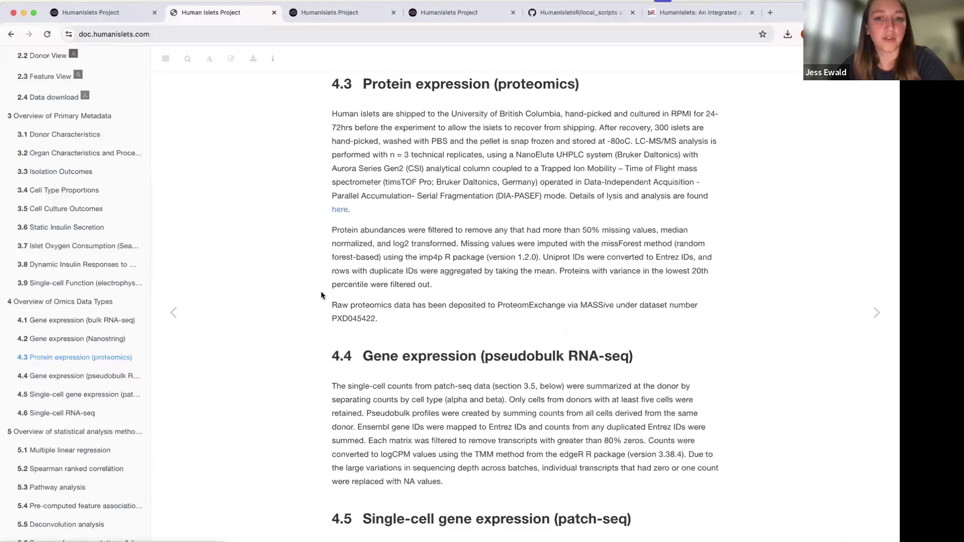
scroll(320, 295, "down", 8)
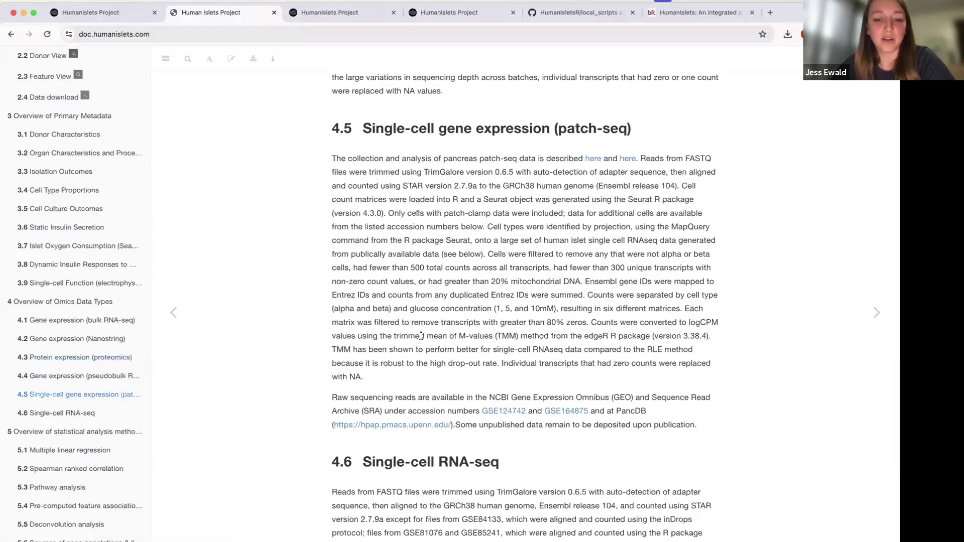
scroll(393, 291, "down", 7)
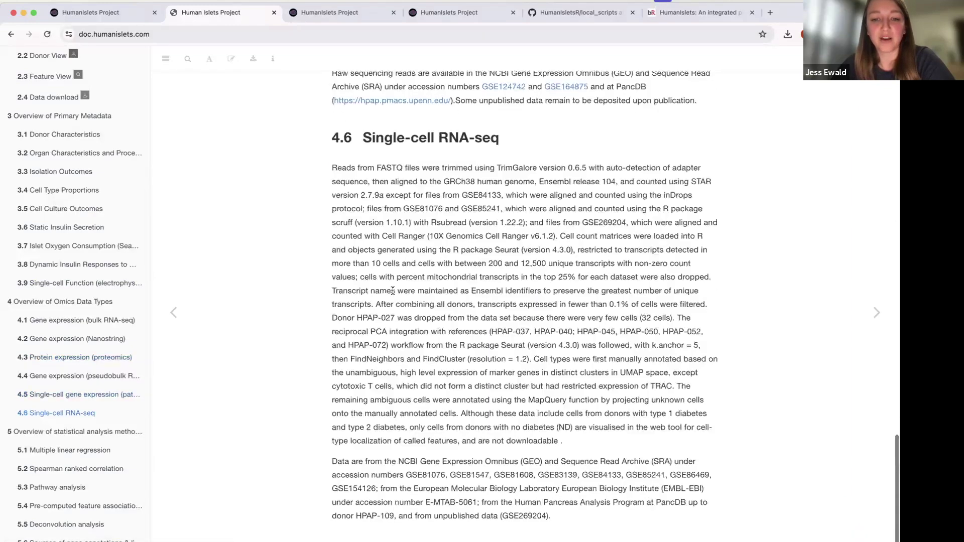
Read through the documentation's chapter on the overview of statistical analysis methods.
left_click(70, 433)
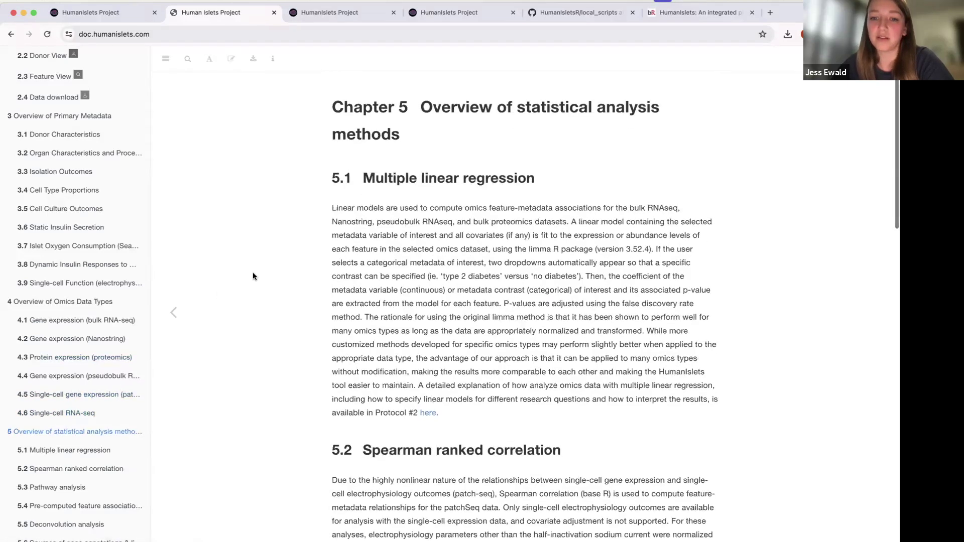
scroll(253, 276, "down", 5)
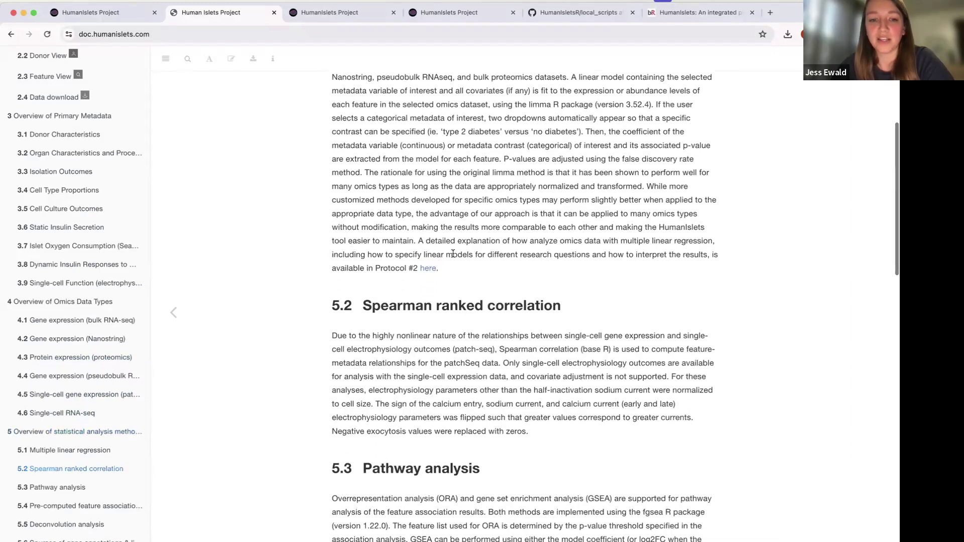
scroll(432, 341, "down", 8)
scroll(431, 344, "down", 3)
scroll(431, 341, "up", 15)
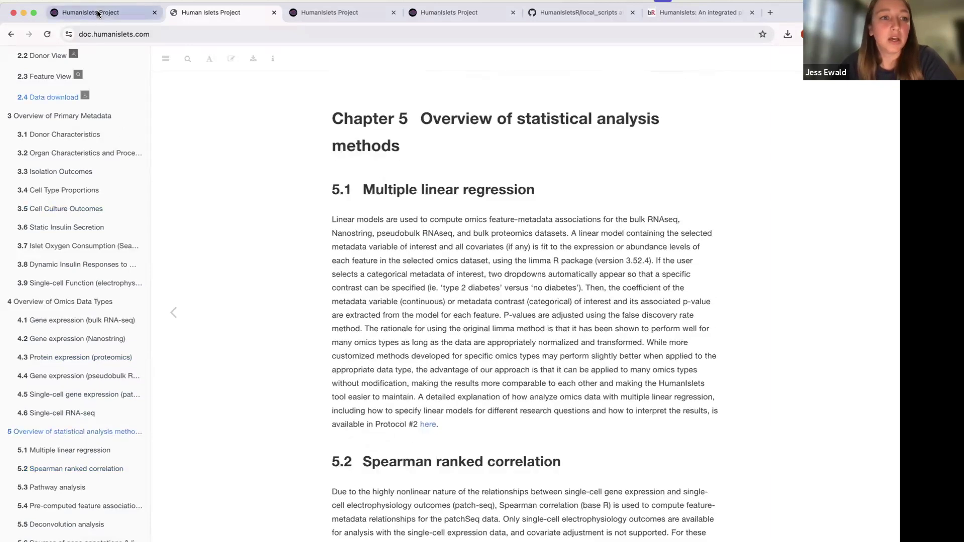
Open the tutorial PDF from the HumanIslets home page and read its page 2 on the three complementary views.
left_click(98, 14)
left_click(821, 122)
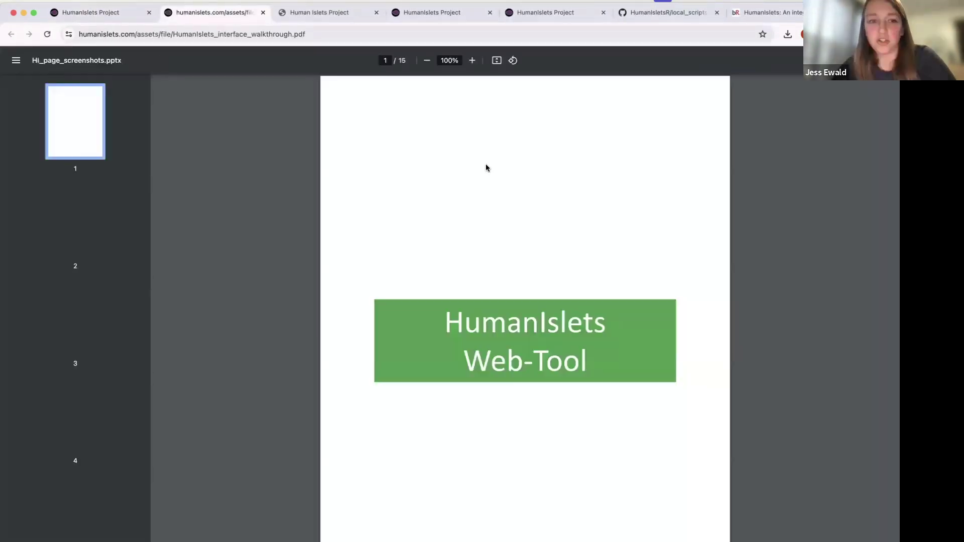
left_click(74, 217)
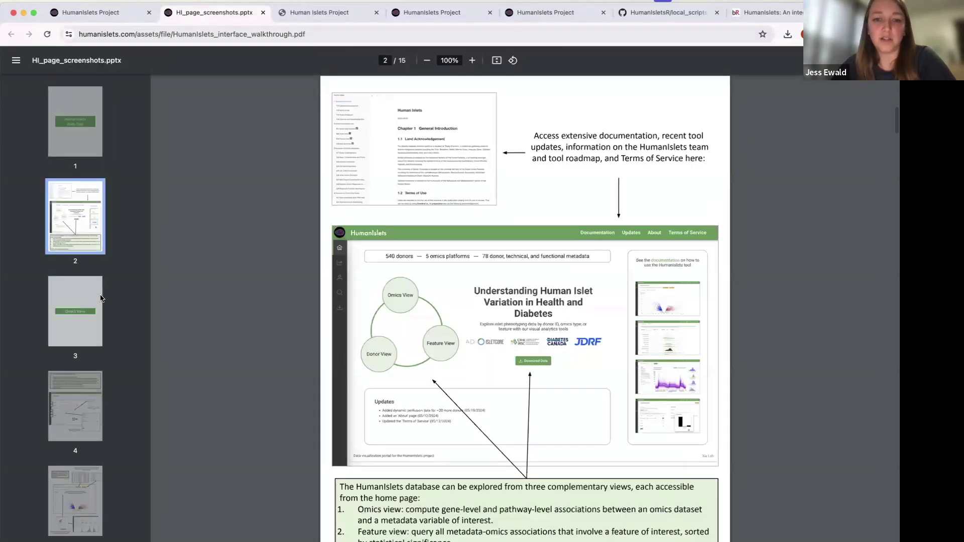
scroll(275, 396, "down", 4)
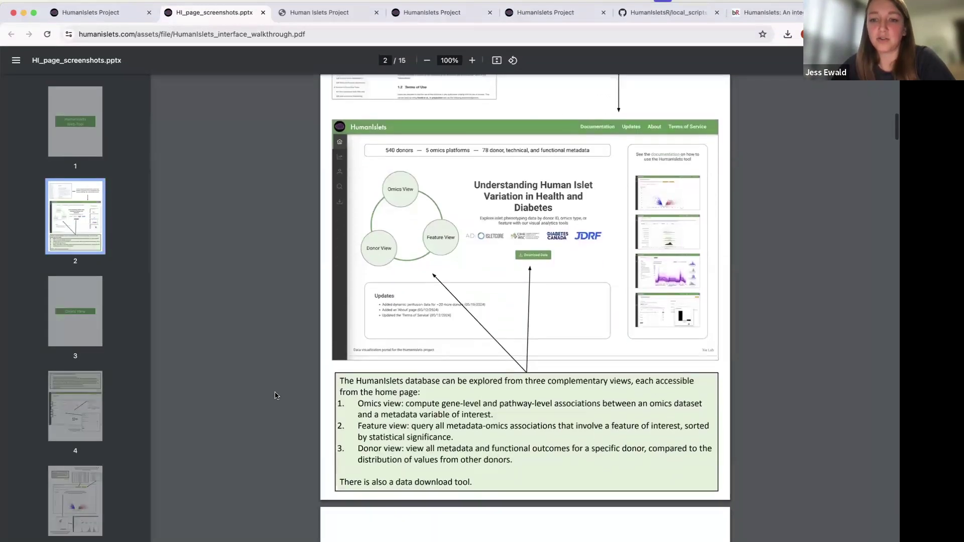
Return to the HumanIslets site, open the Omics View and set the omics type to Bulk gene expression (RNA-seq).
left_click(98, 17)
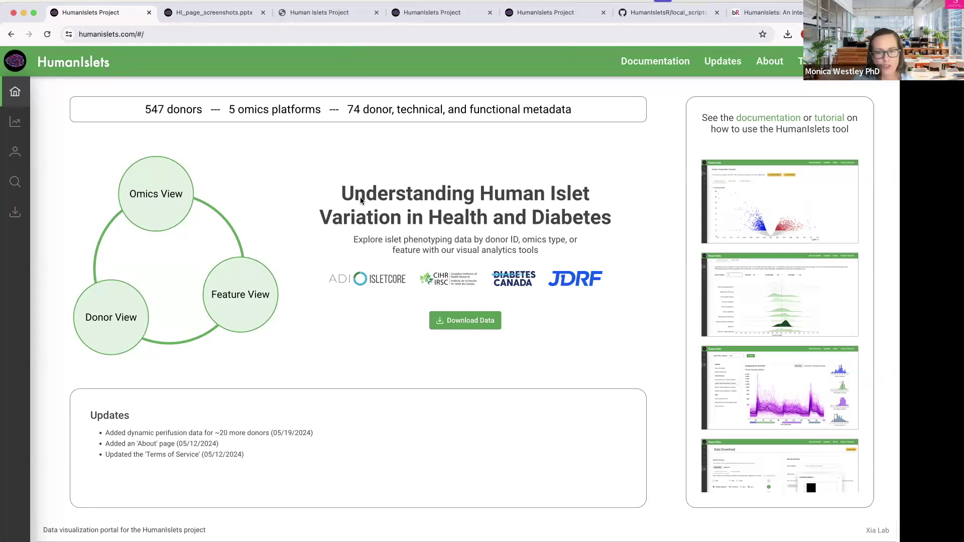
left_click(10, 125)
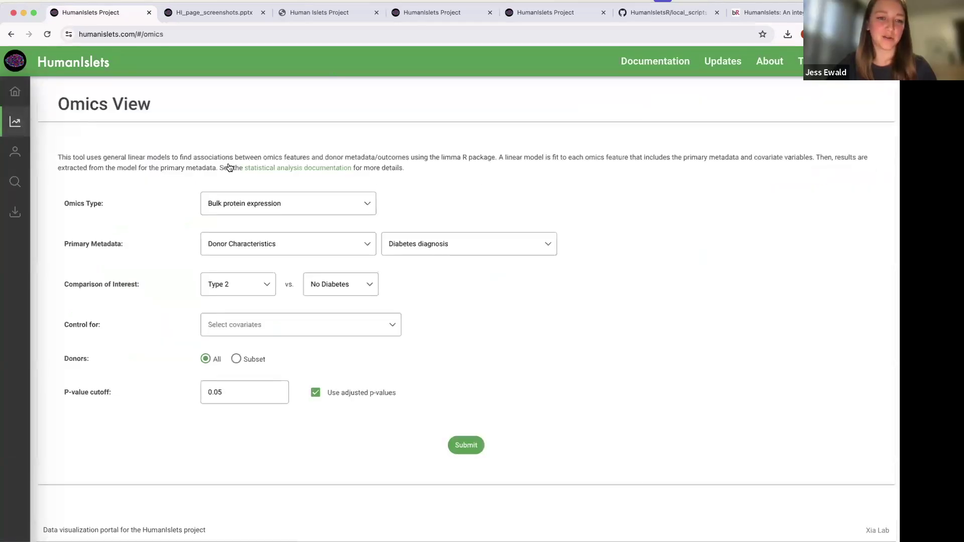
left_click(276, 204)
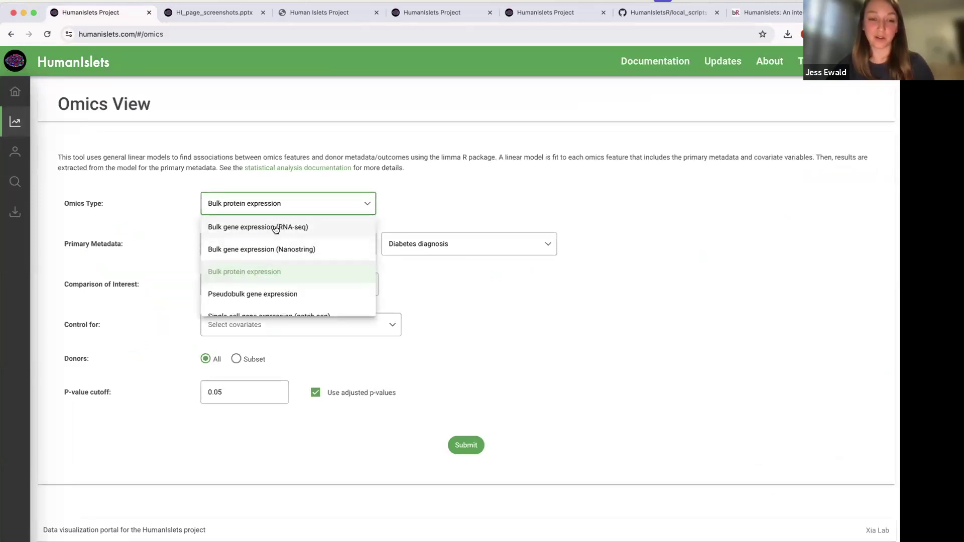
left_click(274, 227)
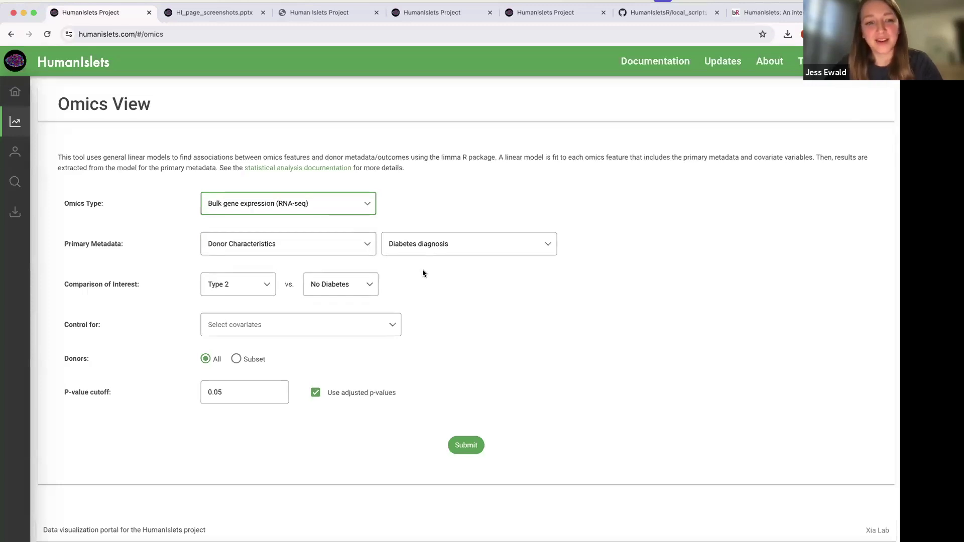
left_click(416, 302)
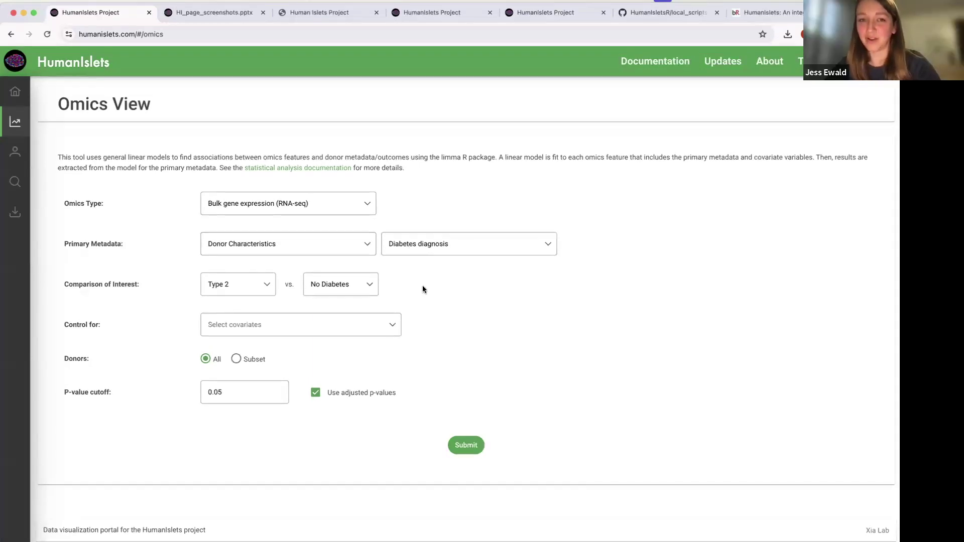
Look through the donor characteristic variables offered as primary metadata and the available omics types, keeping the current selections.
left_click(409, 249)
scroll(421, 314, "down", 1)
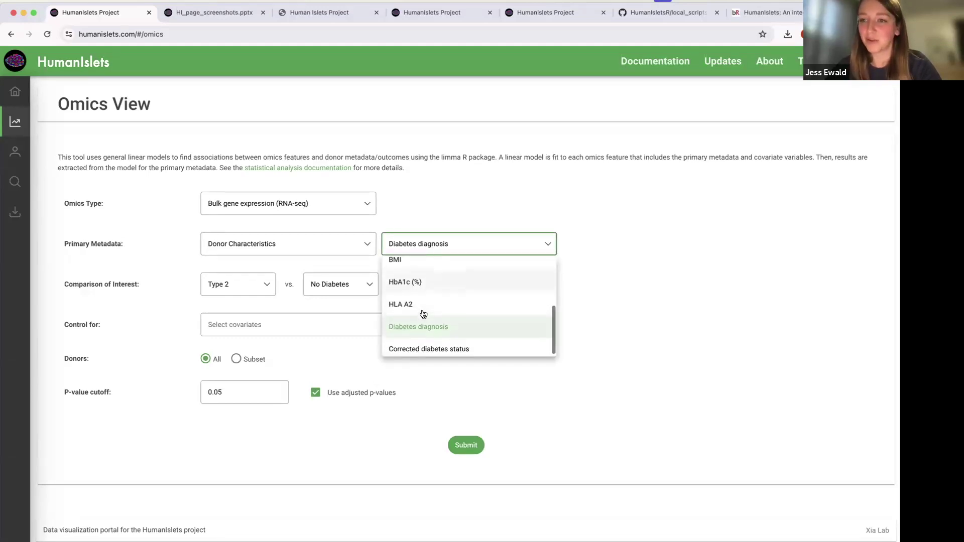
scroll(423, 314, "up", 2)
left_click(593, 289)
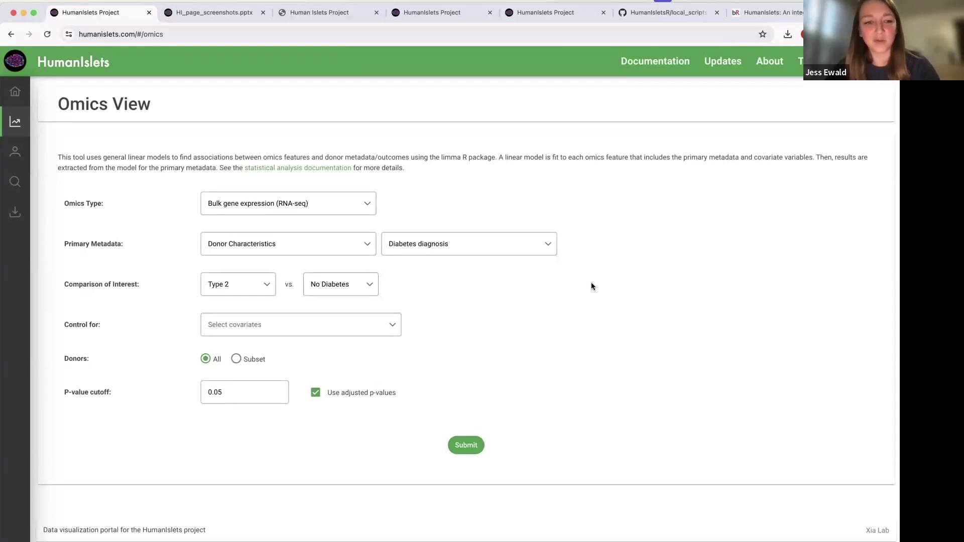
left_click(370, 210)
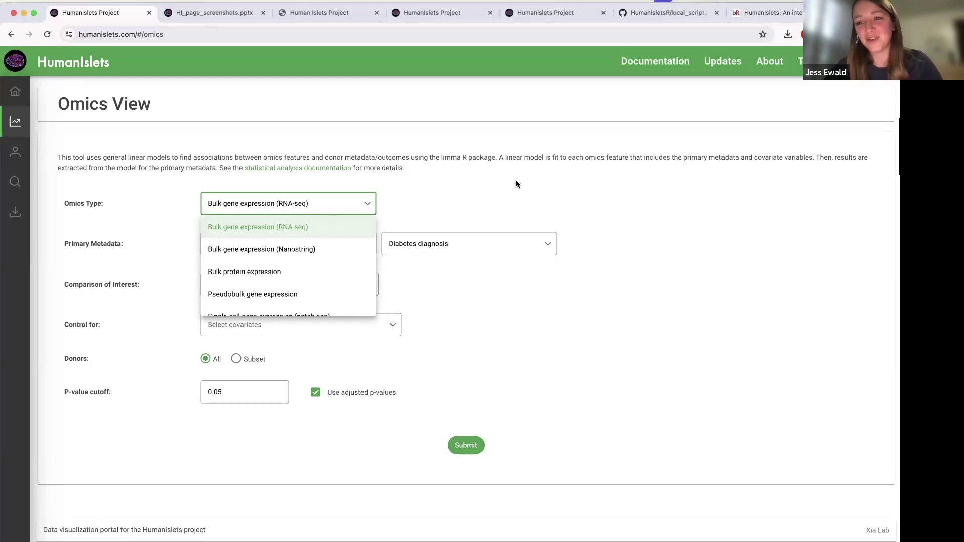
left_click(649, 278)
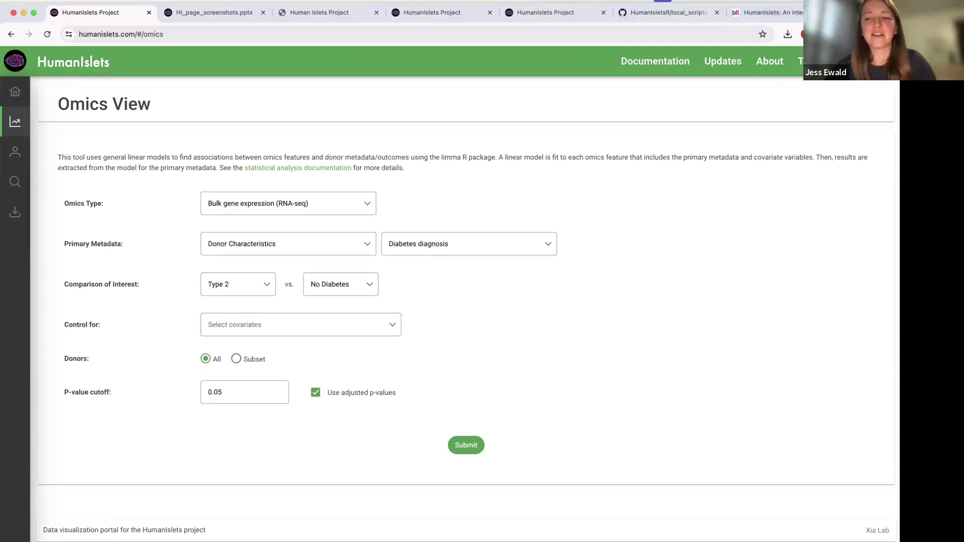
Open expressanalyst.ca in a new tab, view its gene expression table upload page, and return to the HumanIslets Omics View.
key("super+t")
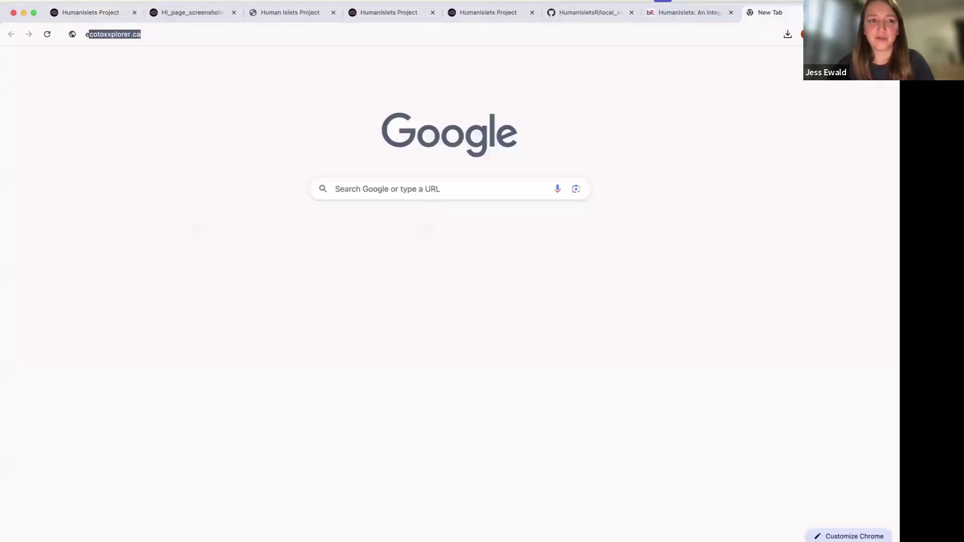
type("expressanalyst.ca")
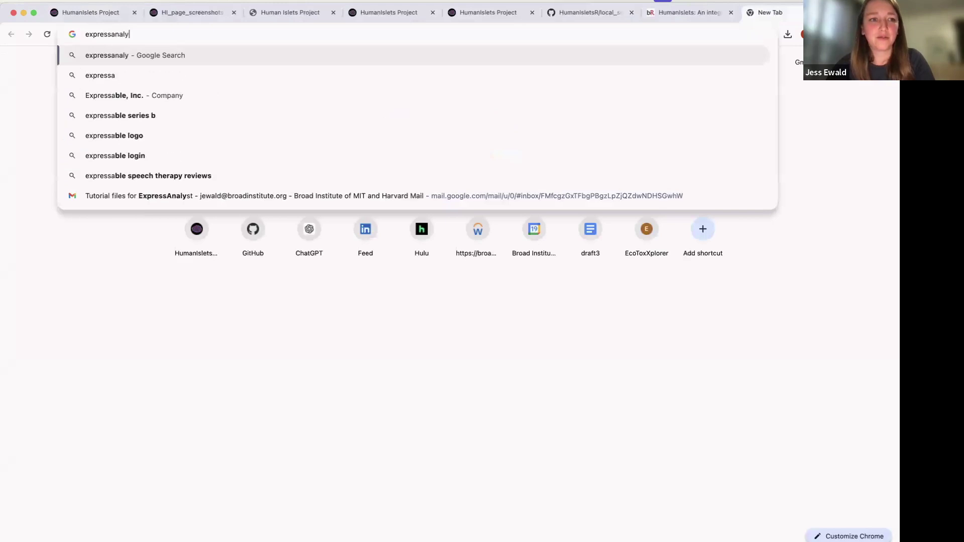
key("Return")
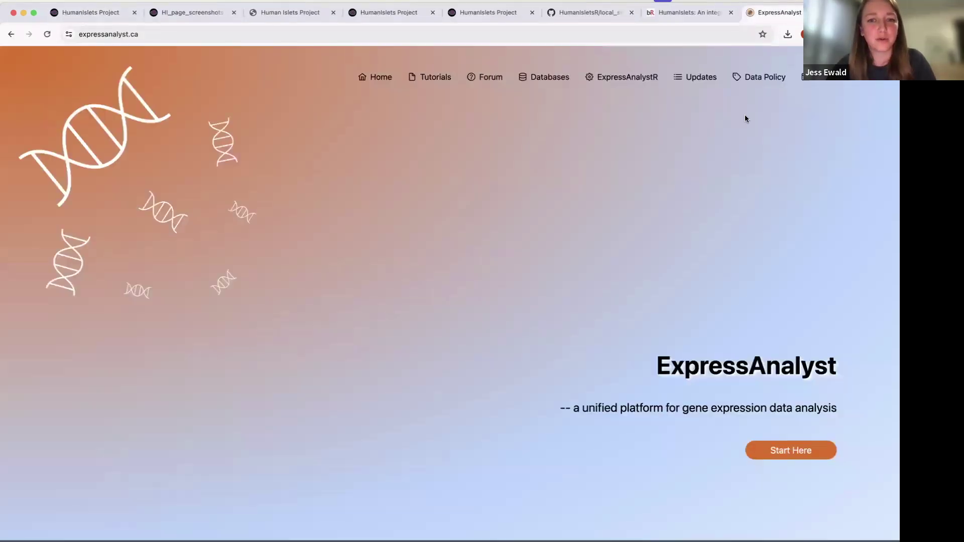
scroll(668, 302, "down", 2)
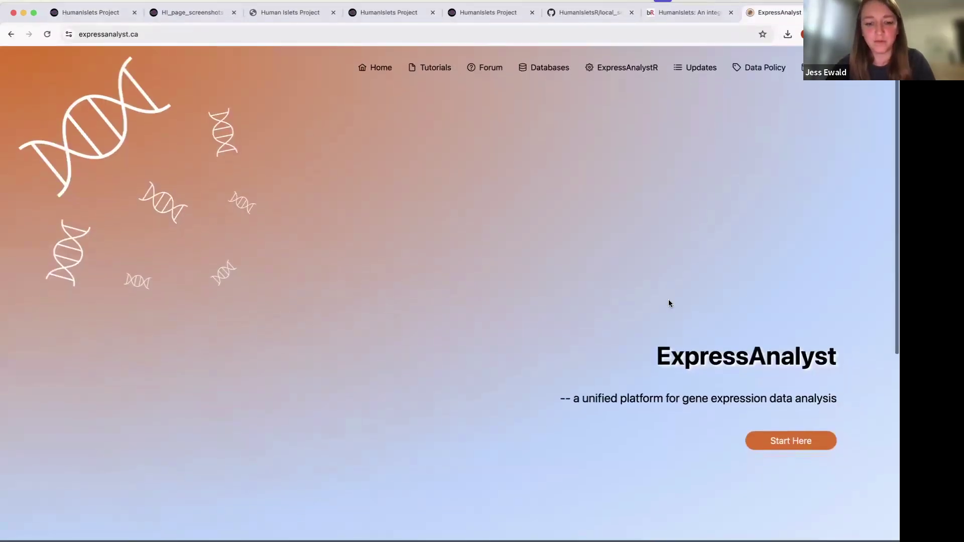
scroll(669, 303, "up", 2)
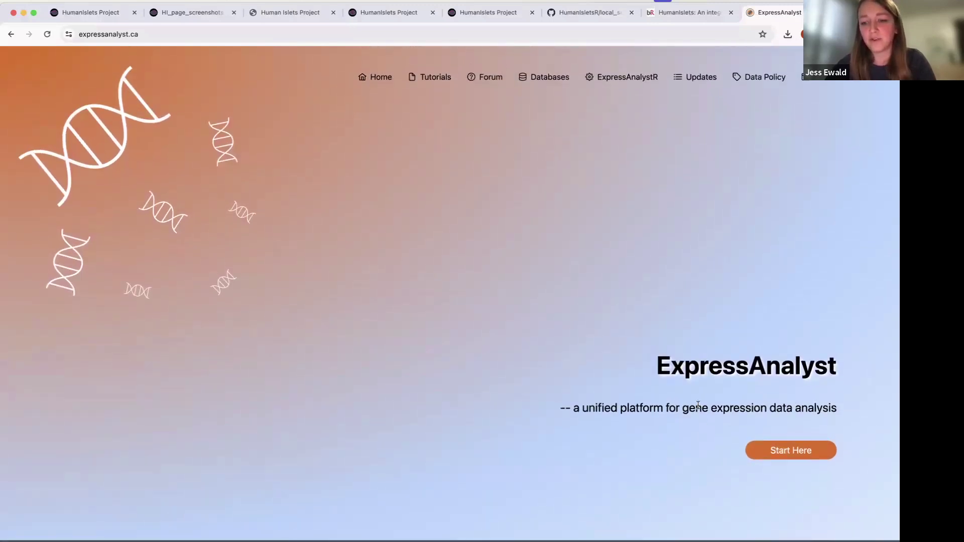
left_click(764, 451)
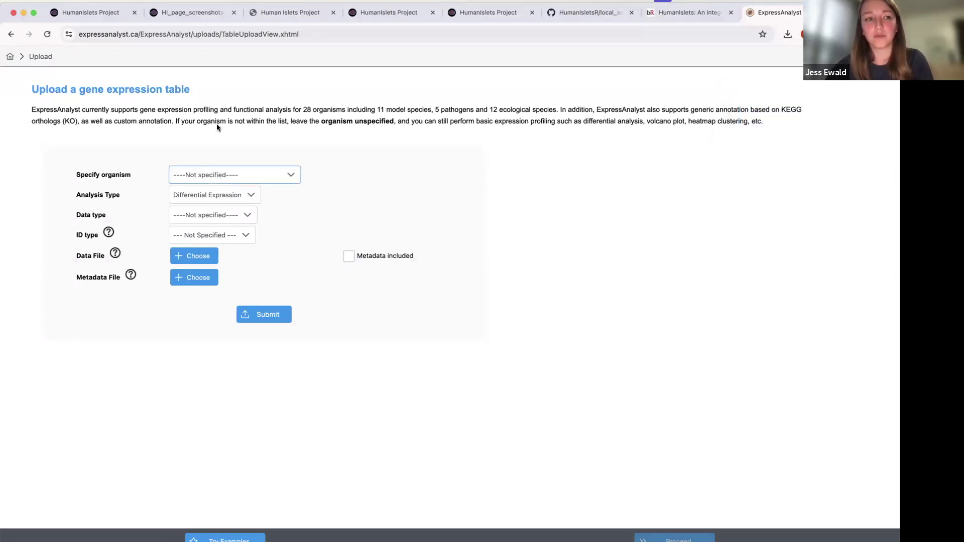
left_click(116, 15)
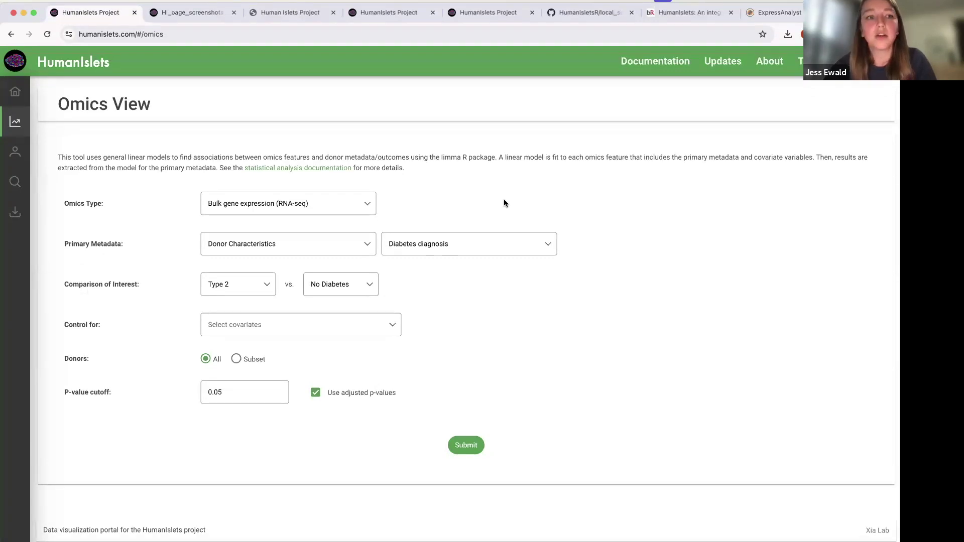
Revisit the gene expression table upload page in ExpressAnalyst, then return to the HumanIslets Omics View.
left_click(792, 17)
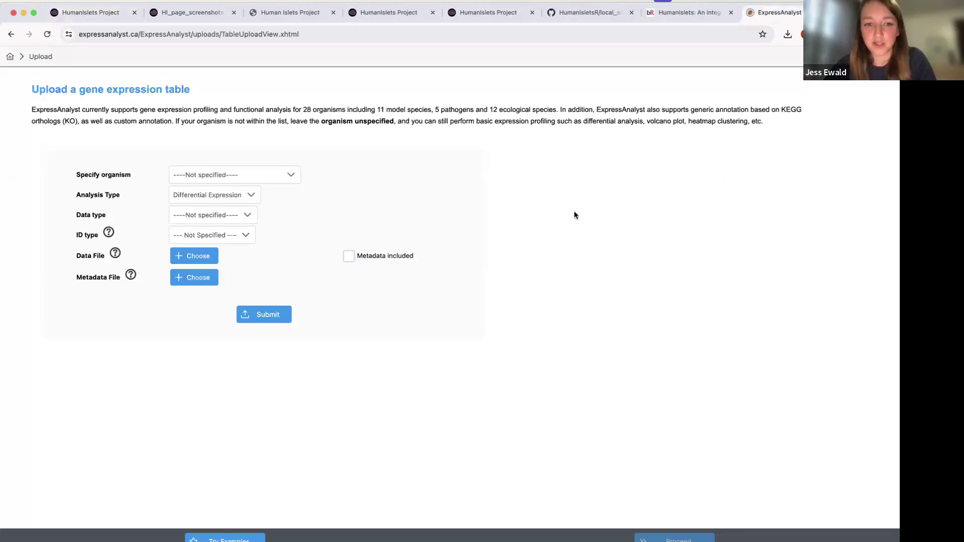
left_click(88, 14)
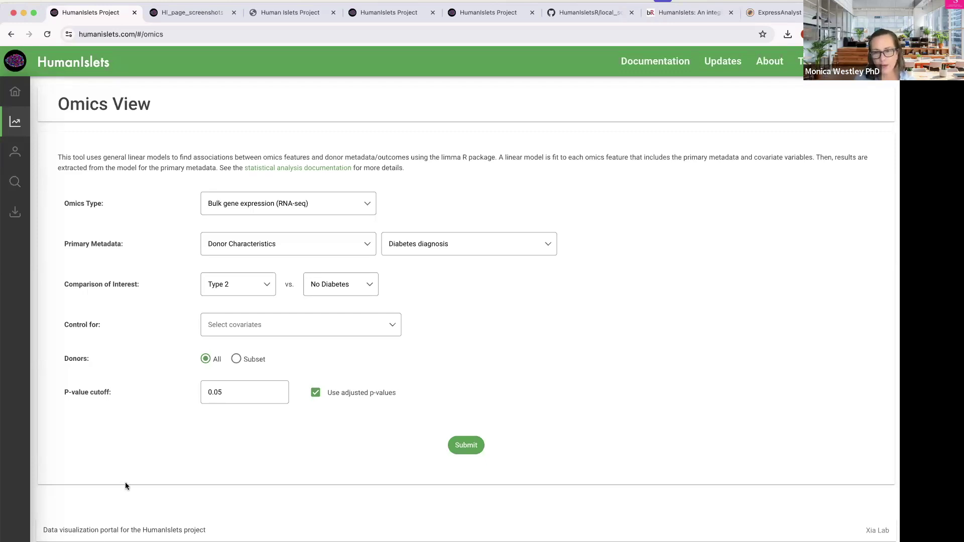
On the Data Download page, select the Donor Information dataset and display its Dataset Summary plots, dismissing the error banner.
left_click(15, 215)
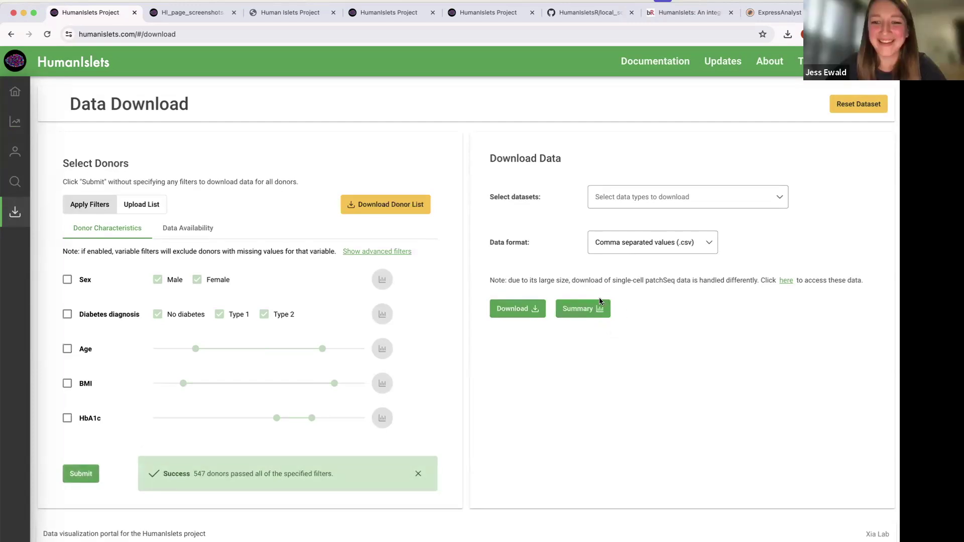
left_click(593, 319)
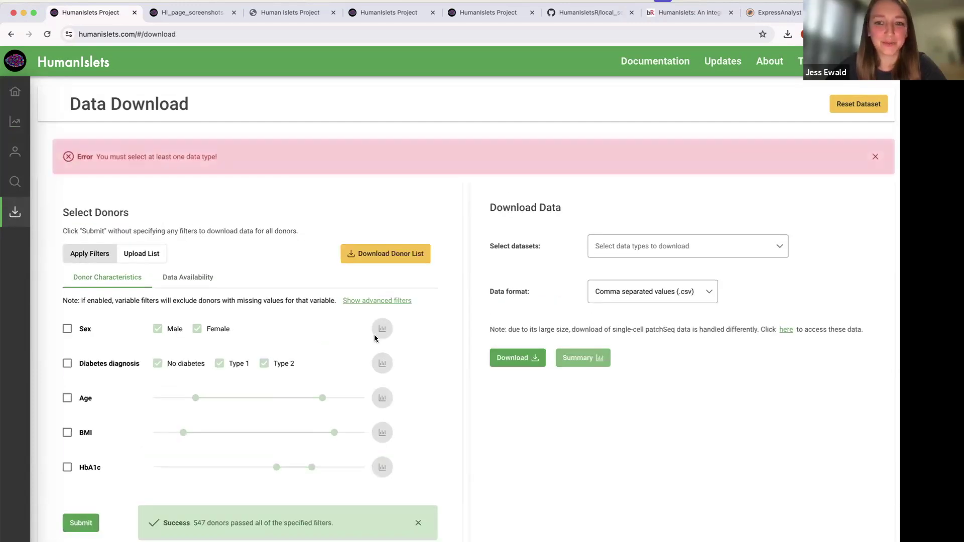
left_click(702, 213)
left_click(601, 249)
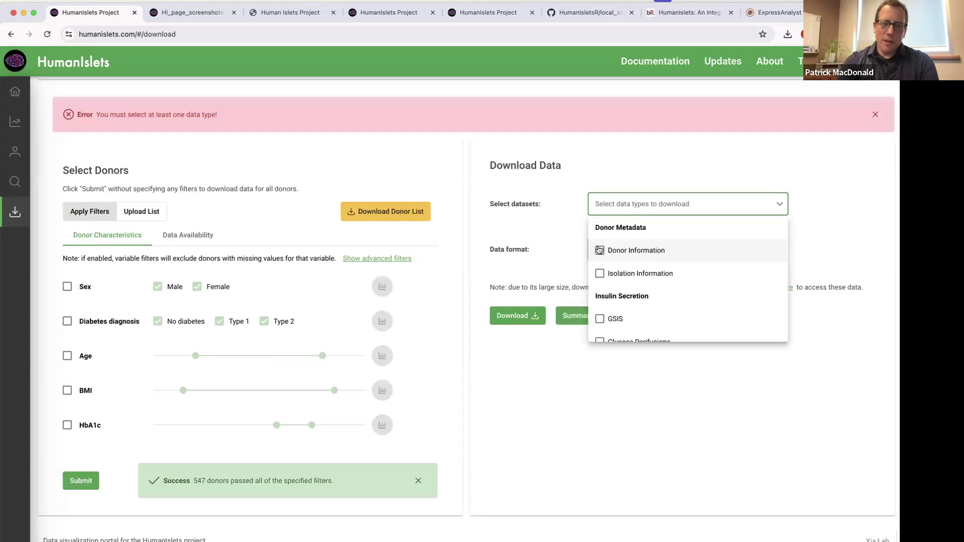
left_click(571, 409)
left_click(586, 322)
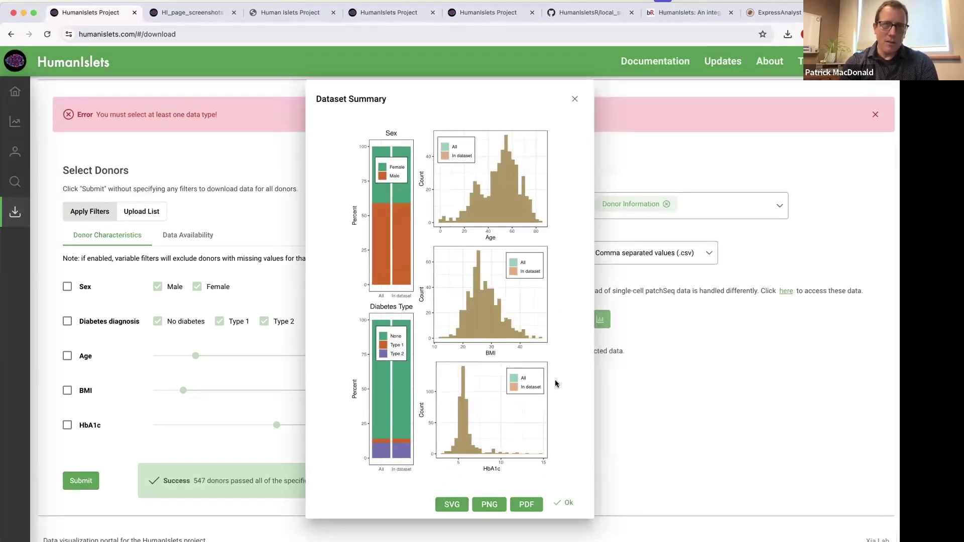
scroll(435, 480, "down", 1)
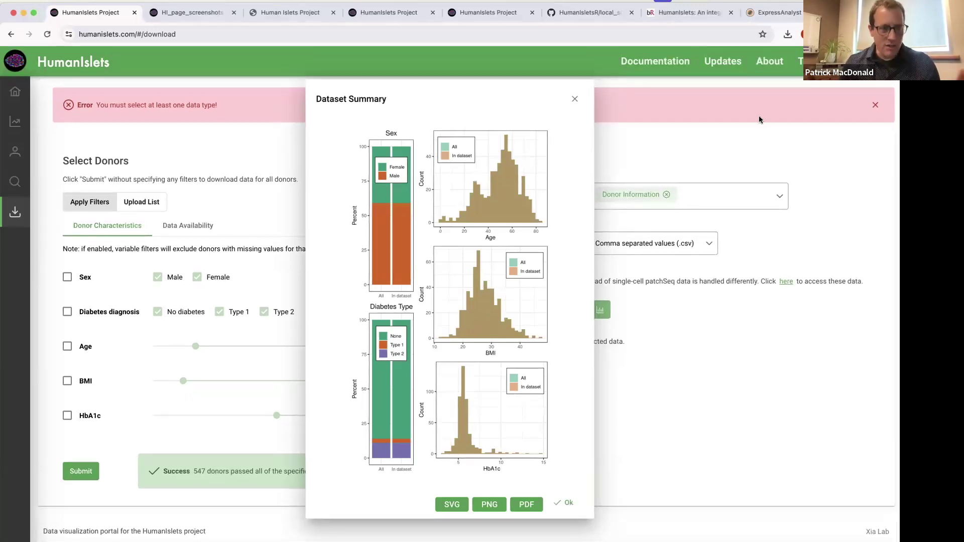
left_click(876, 105)
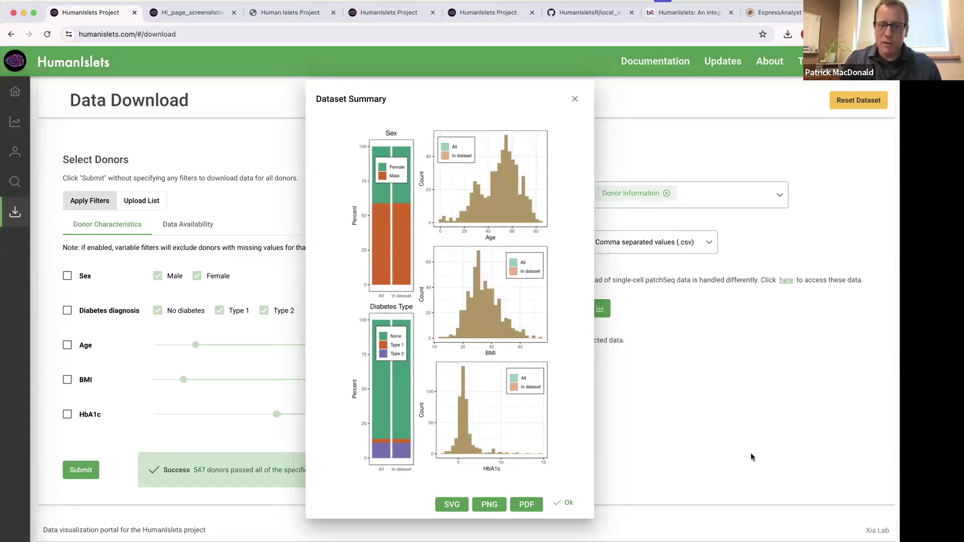
Switch to the PowerPoint slideshow, show the closing "Thank you! Any questions?" slide and deny PowerPoint access to the camera.
key("super+Tab")
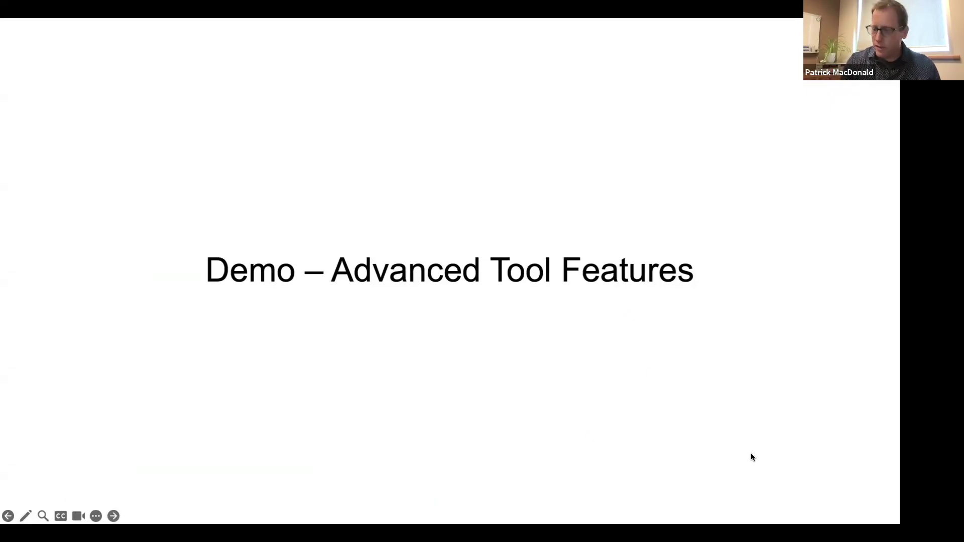
key("Right")
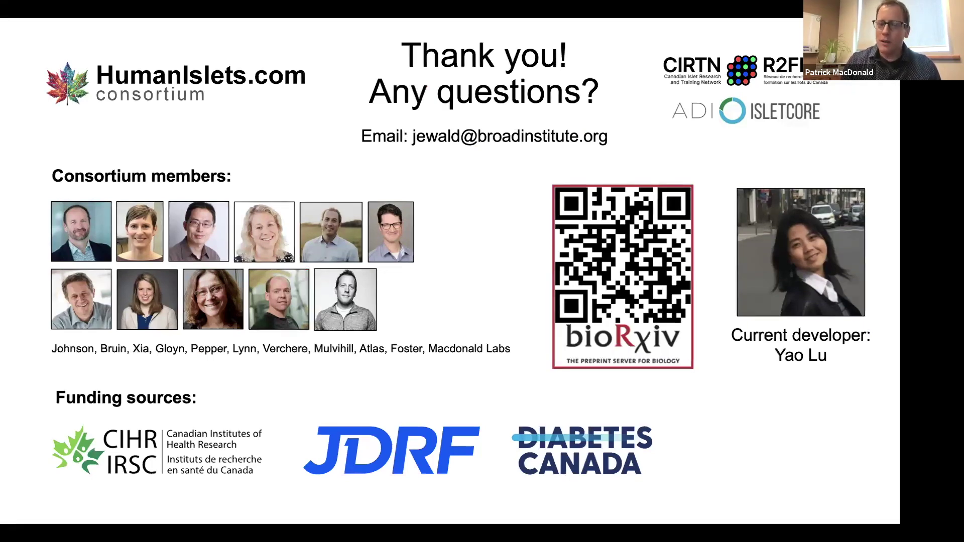
key("Right")
left_click(751, 456)
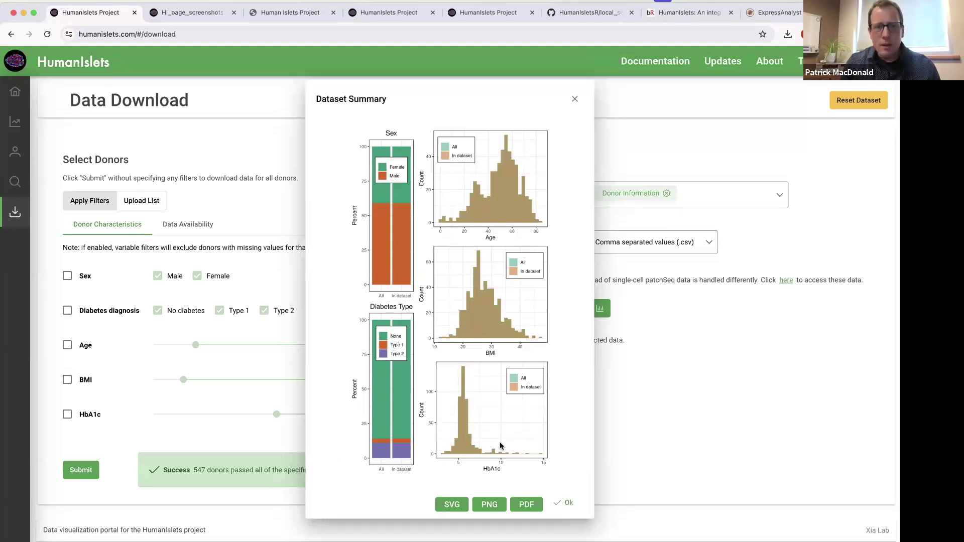
key("Right")
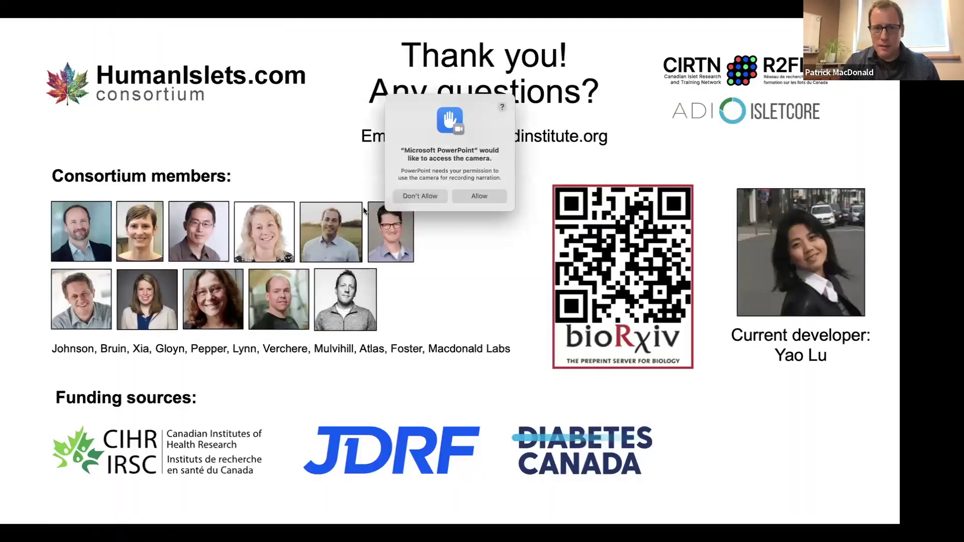
left_click(424, 197)
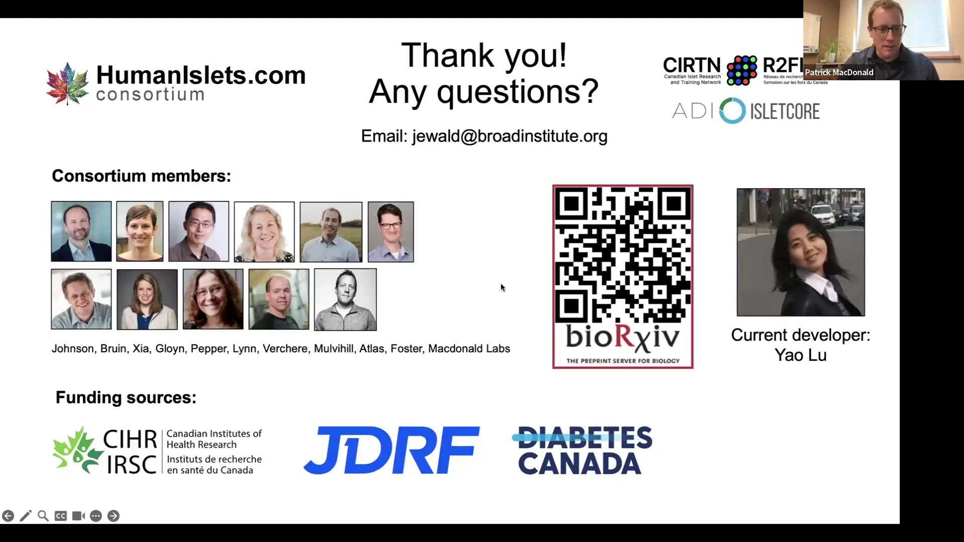